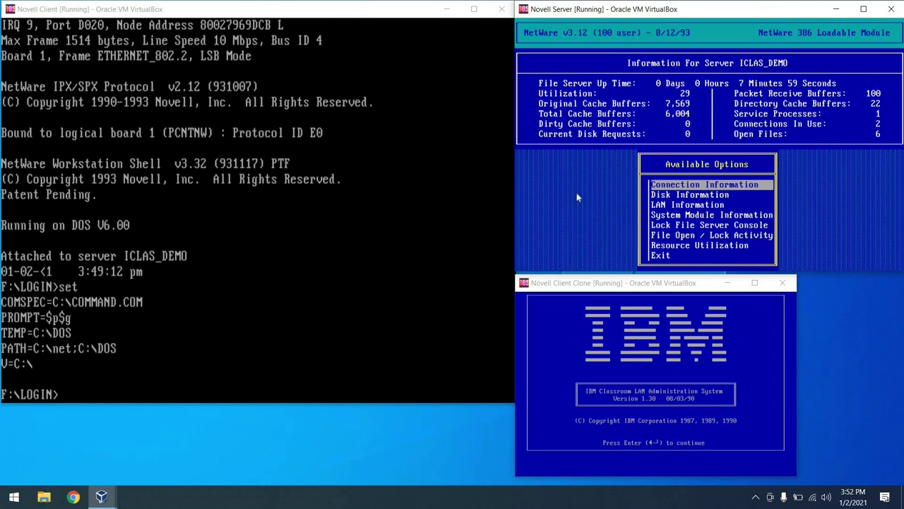
# Step: Exit the Monitor utility on the Novell Server and reload it from the console with load monitor
pyautogui.click(426, 196)
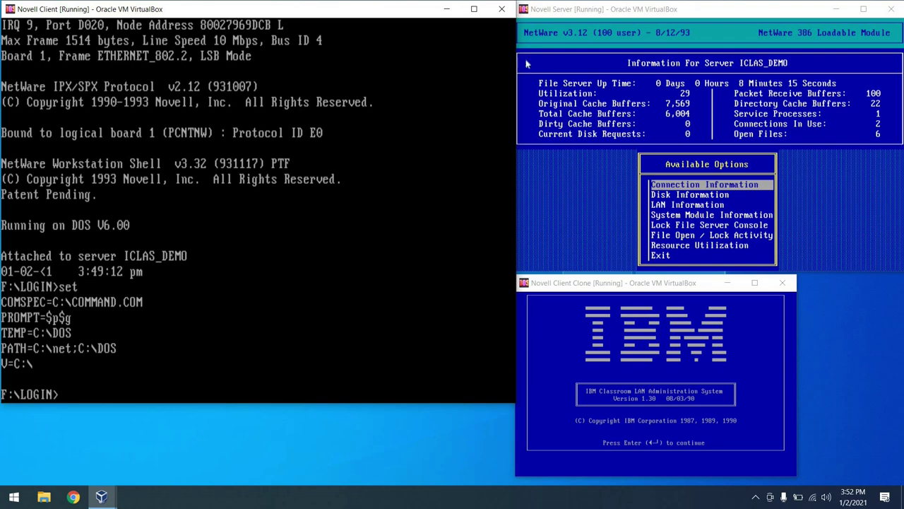
pyautogui.click(576, 115)
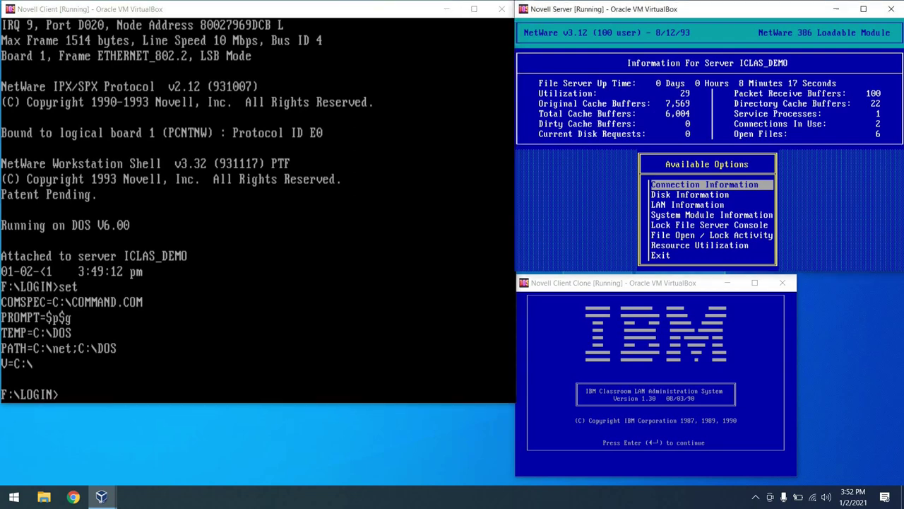
pyautogui.press('Down')
pyautogui.press('Down')
pyautogui.press('Down')
pyautogui.press('Down')
pyautogui.press('Down')
pyautogui.press('Down')
pyautogui.press('Down')
pyautogui.press('Return')
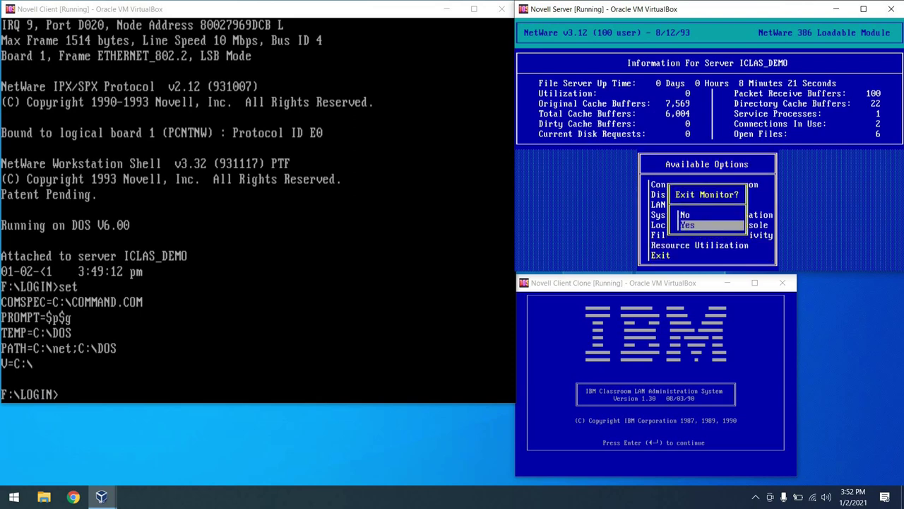
pyautogui.press('Return')
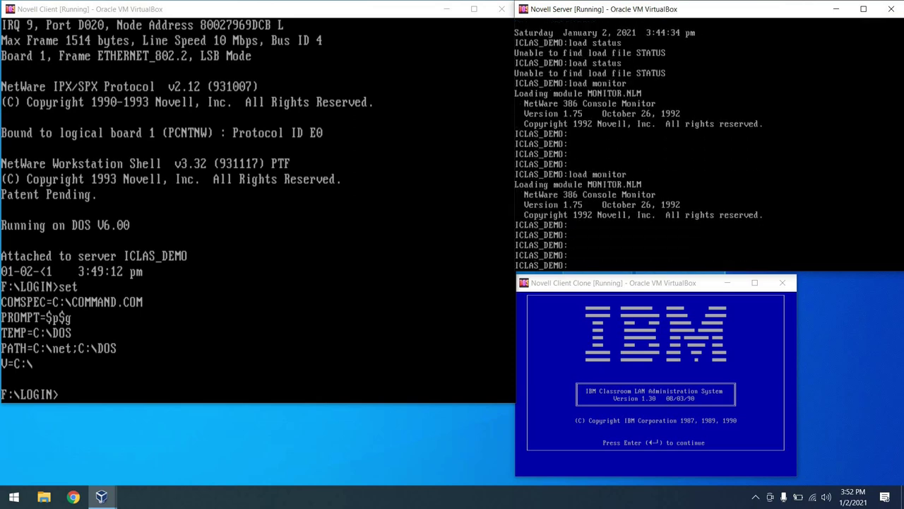
pyautogui.press('Up')
pyautogui.press('Return')
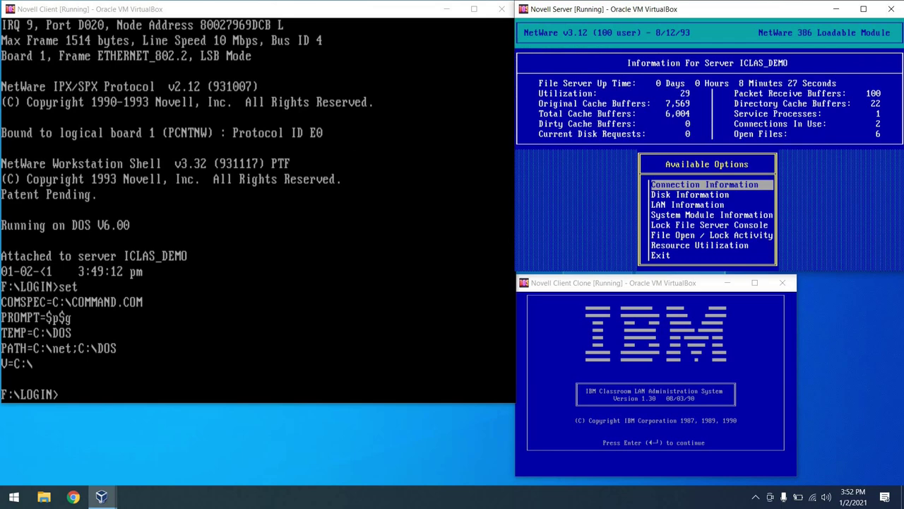
# Step: Start the IBM Classroom LAN Administration System on the Novell Client by running g from F:\LOGIN
pyautogui.click(450, 181)
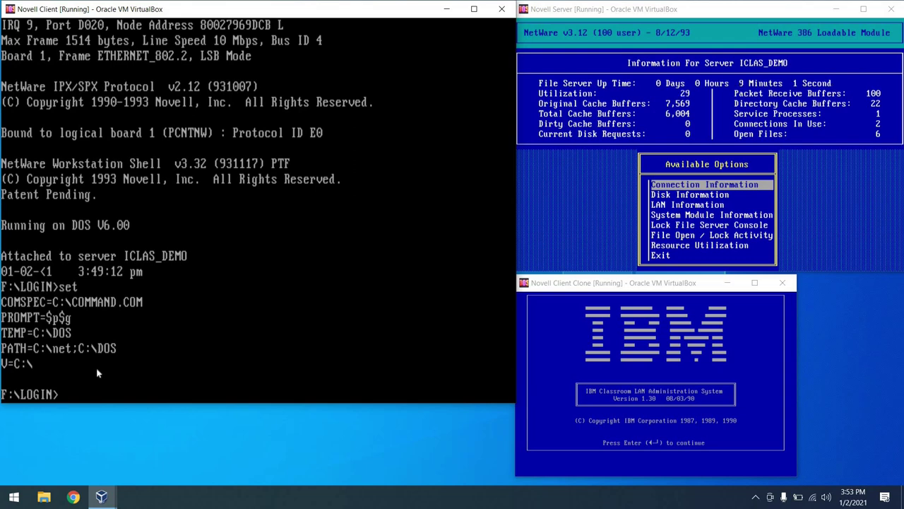
pyautogui.write('g')
pyautogui.press('Return')
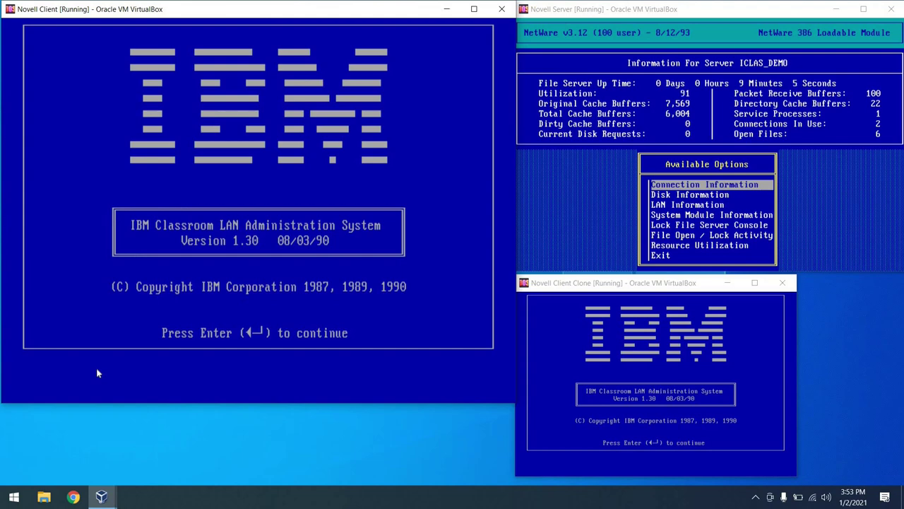
# Step: Log in to the IBM Classroom LAN Administration System on the Novell Client Clone as SYSOP
pyautogui.click(540, 366)
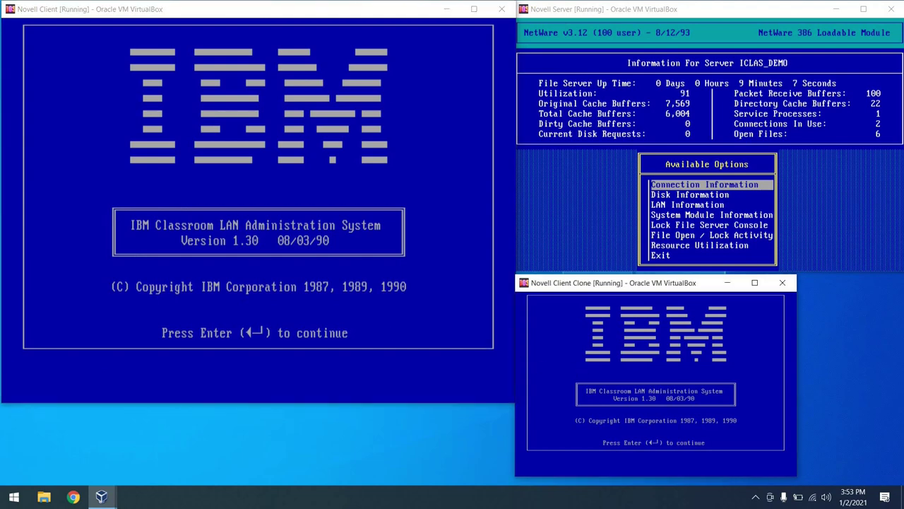
pyautogui.press('Return')
pyautogui.write('SYSOP')
pyautogui.press('Return')
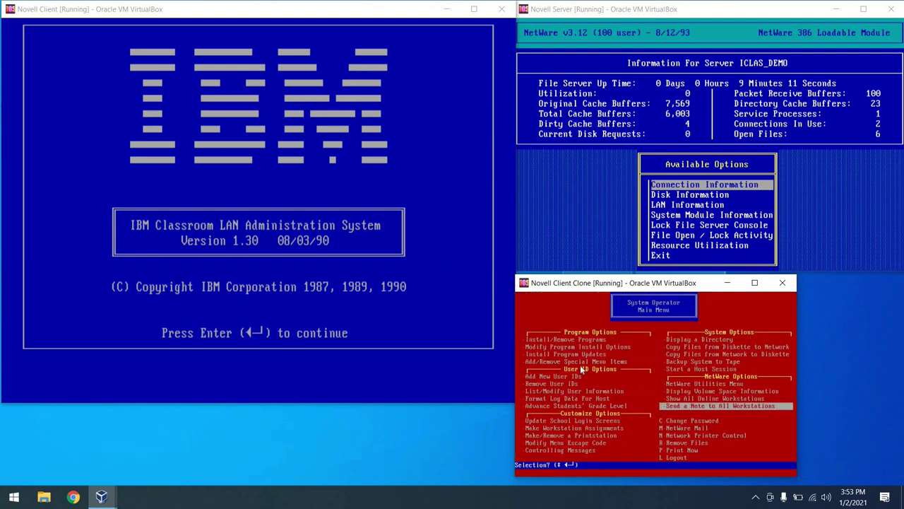
# Step: Maximize the Novell Client window and log in there with the user ID sysop
pyautogui.click(474, 9)
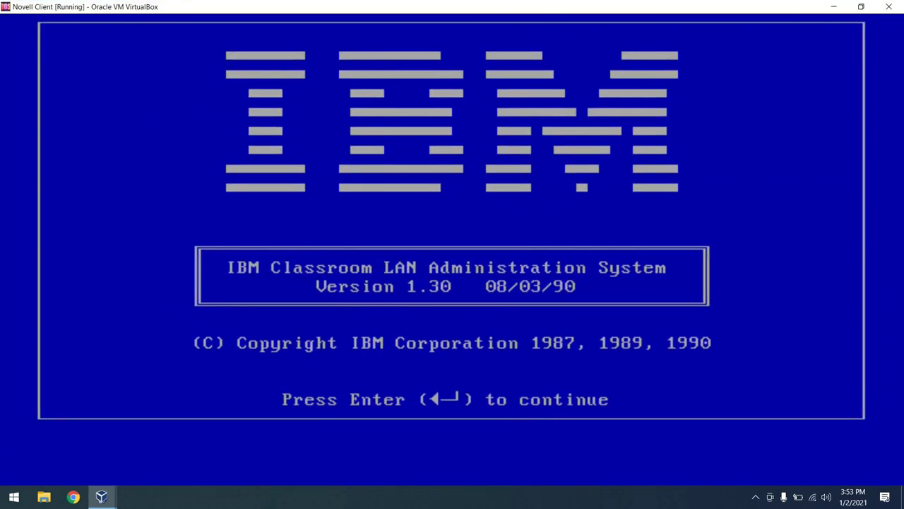
pyautogui.press('Return')
pyautogui.write('sys')
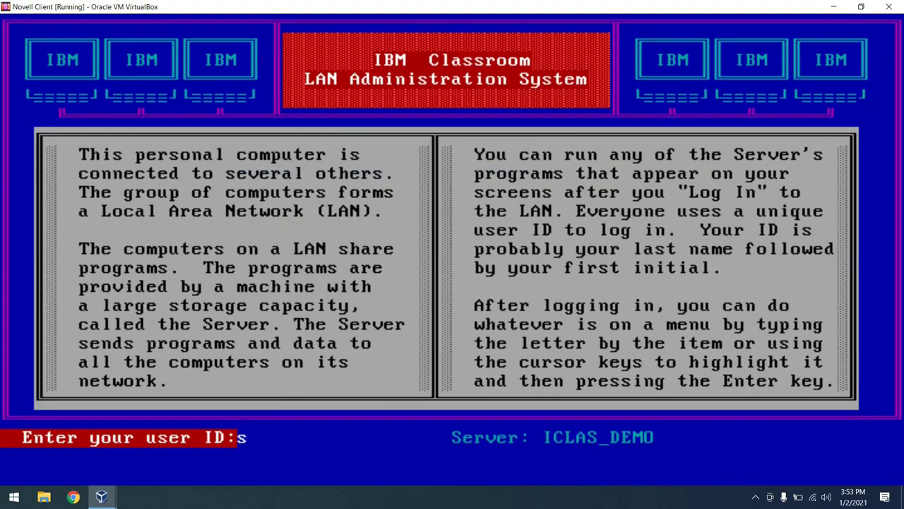
pyautogui.write('op')
pyautogui.press('Return')
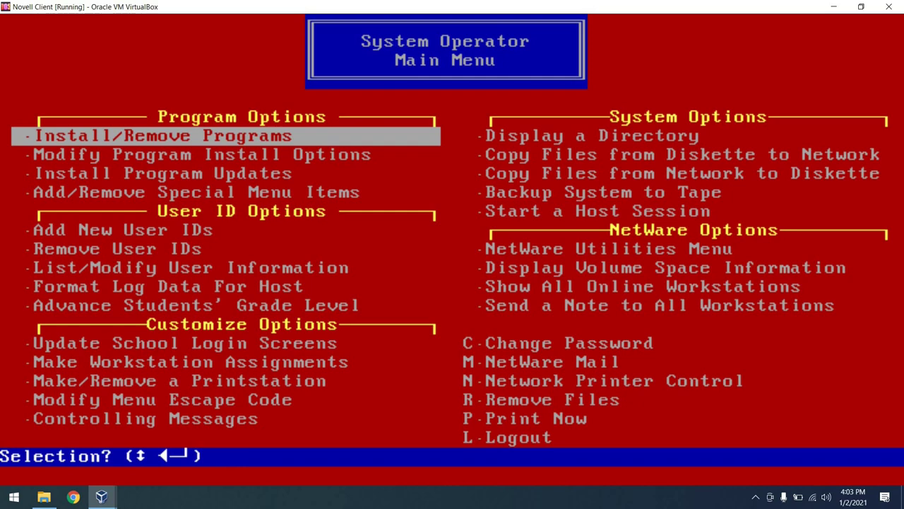
# Step: Begin adding a new user with the user ID TEACHER and the full name TEACHER, TEACHER T
pyautogui.press('Down')
pyautogui.press('Down')
pyautogui.press('Down')
pyautogui.press('Down')
pyautogui.press('Return')
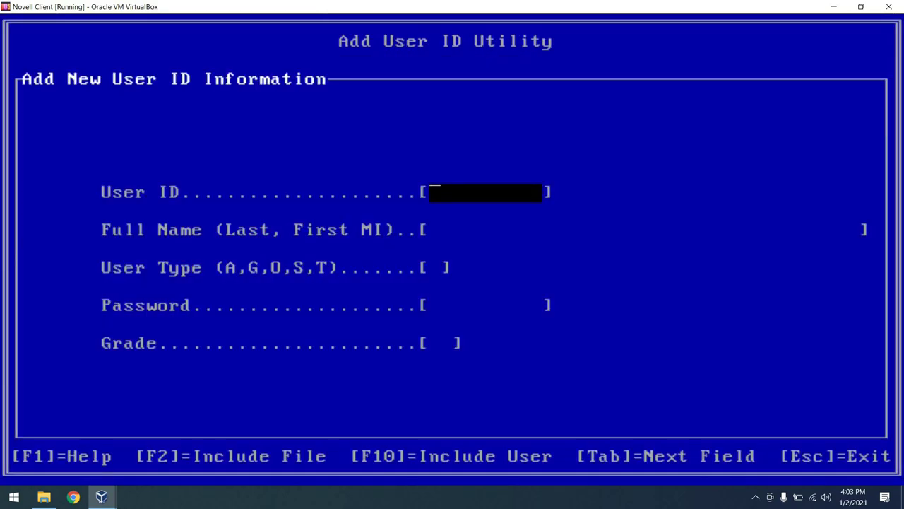
pyautogui.write('TEACHER')
pyautogui.press('Tab')
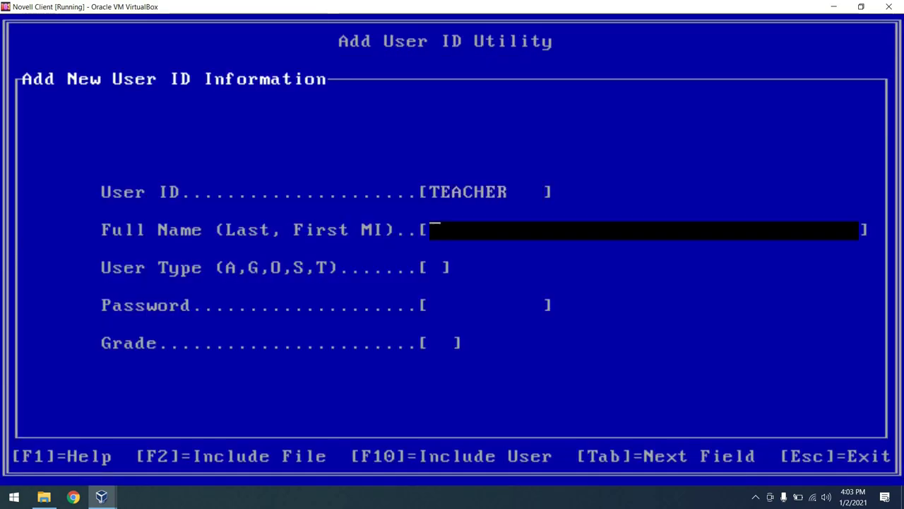
pyautogui.write('TEACHER, T')
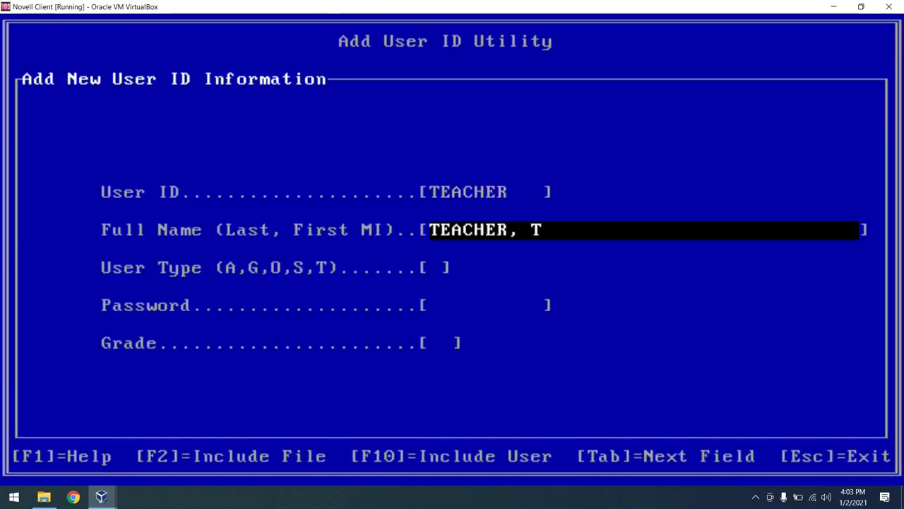
pyautogui.write('EACHER T')
pyautogui.press('Tab')
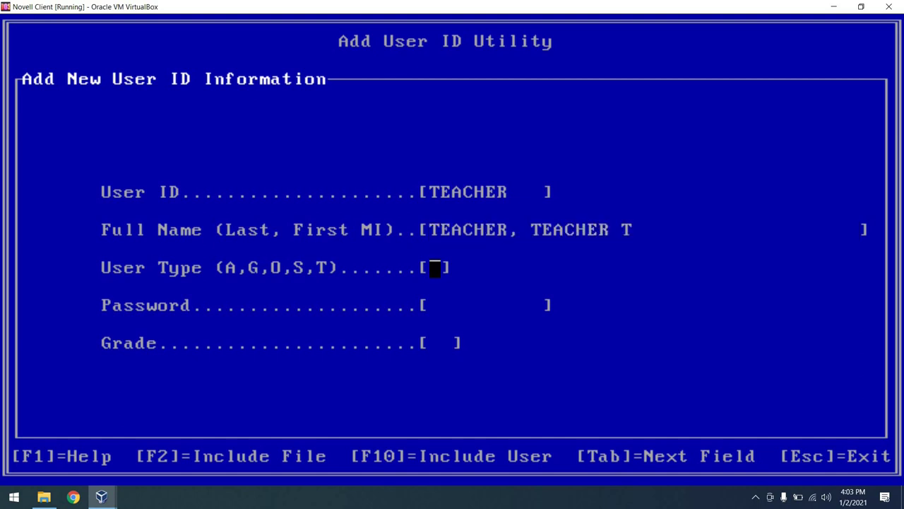
# Step: Set the TEACHER account's user type to T, leave password and grade blank, and add the user
pyautogui.write('T')
pyautogui.press('Tab')
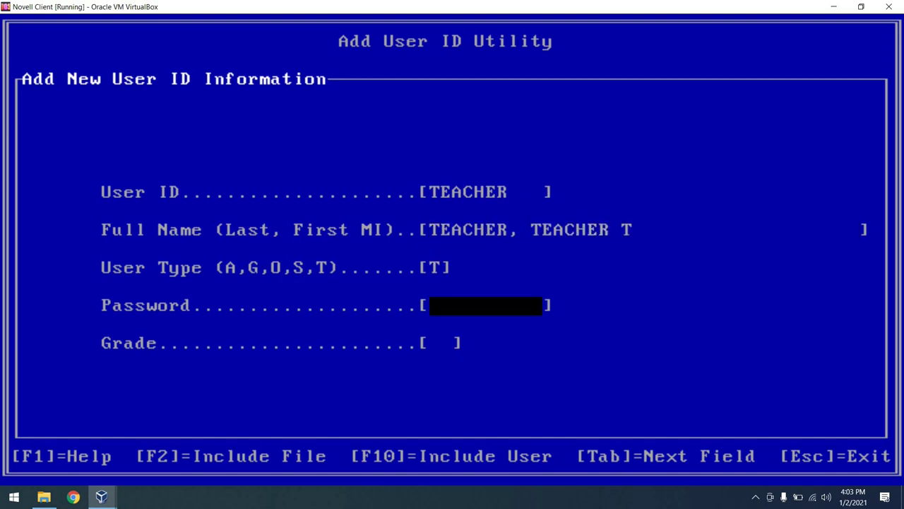
pyautogui.press('Tab')
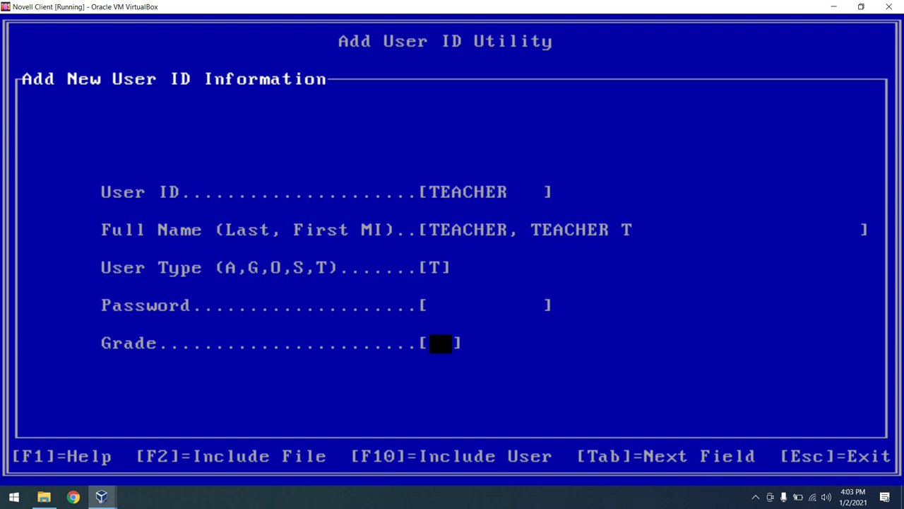
pyautogui.press('F10')
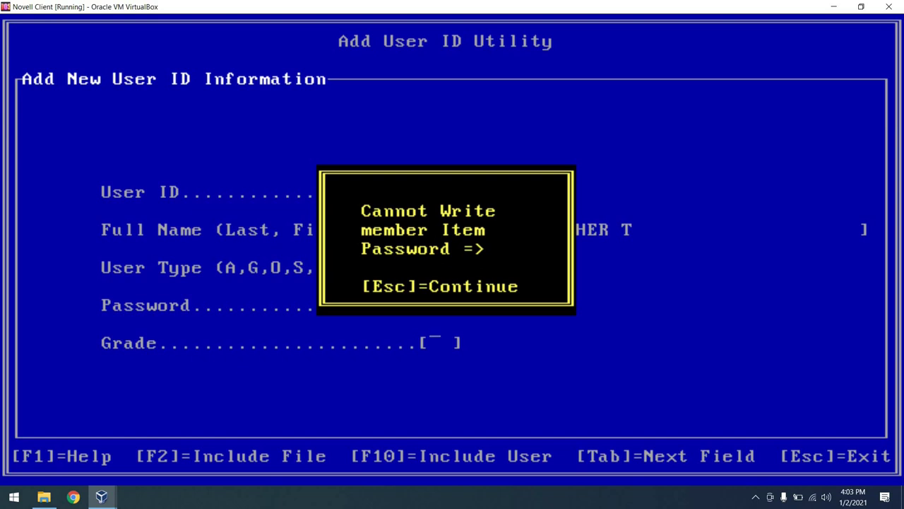
pyautogui.press('Escape')
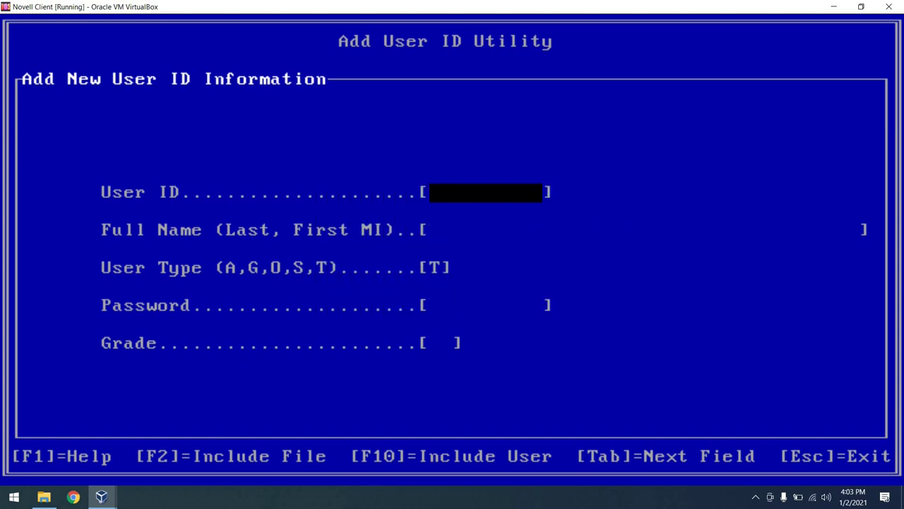
# Step: Enter a second new user with the user ID STUDENT and the full name Student, Student S
pyautogui.write('STUDENT')
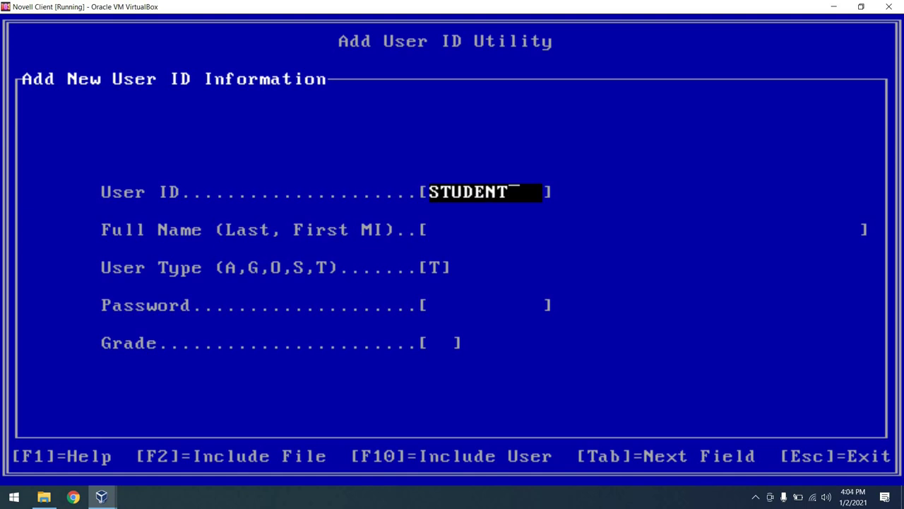
pyautogui.press('Tab')
pyautogui.write('STUDENT,')
pyautogui.press('BackSpace')
pyautogui.press('BackSpace')
pyautogui.press('BackSpace')
pyautogui.press('BackSpace')
pyautogui.press('BackSpace')
pyautogui.press('BackSpace')
pyautogui.press('BackSpace')
pyautogui.press('BackSpace')
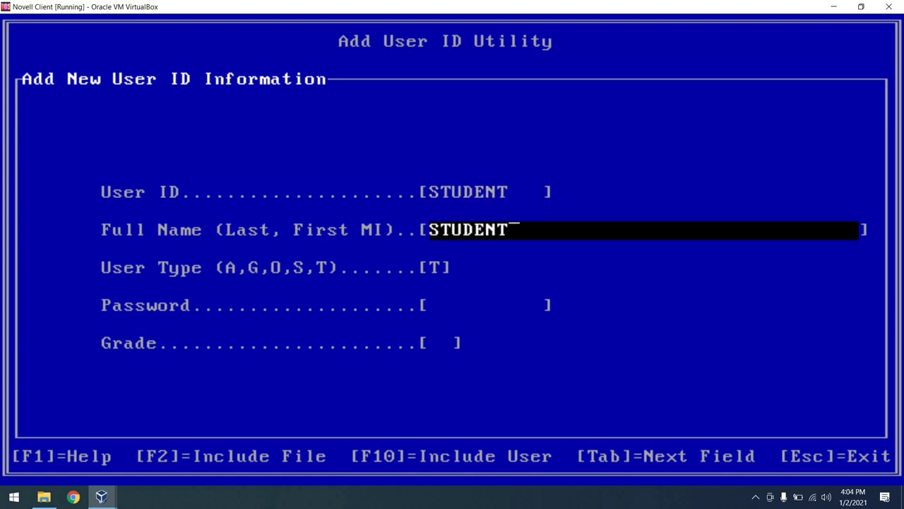
pyautogui.write('tudent, Student S')
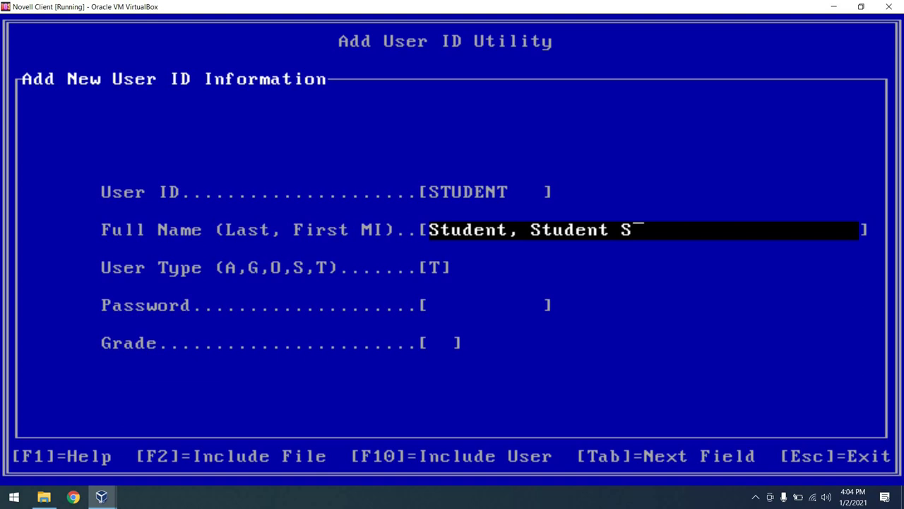
# Step: Add the STUDENT account as user type S, grade 12, without a password, and exit the utility without printing the list of added IDs
pyautogui.press('Tab')
pyautogui.write('S')
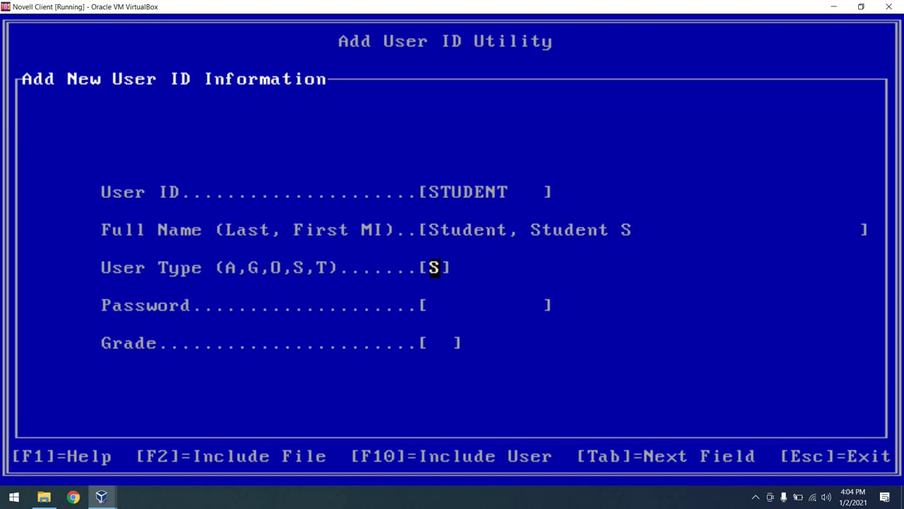
pyautogui.press('Tab')
pyautogui.press('Tab')
pyautogui.write('12')
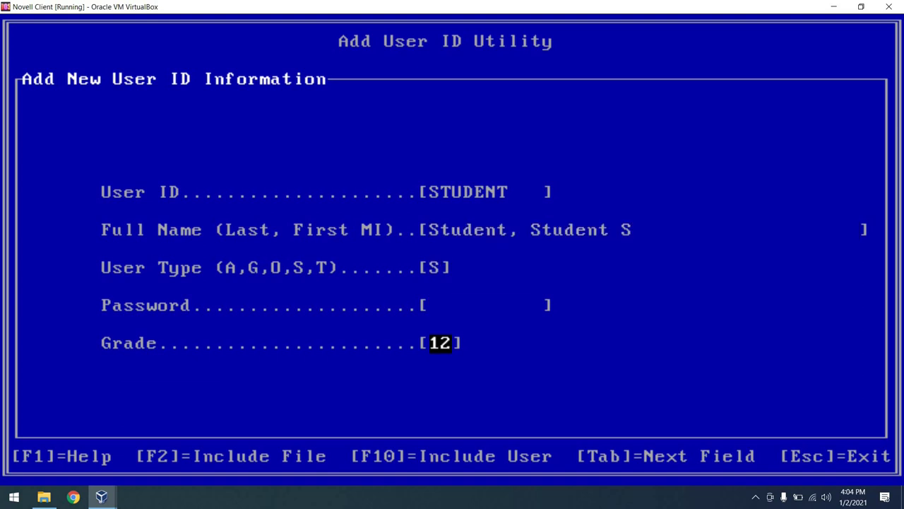
pyautogui.press('F10')
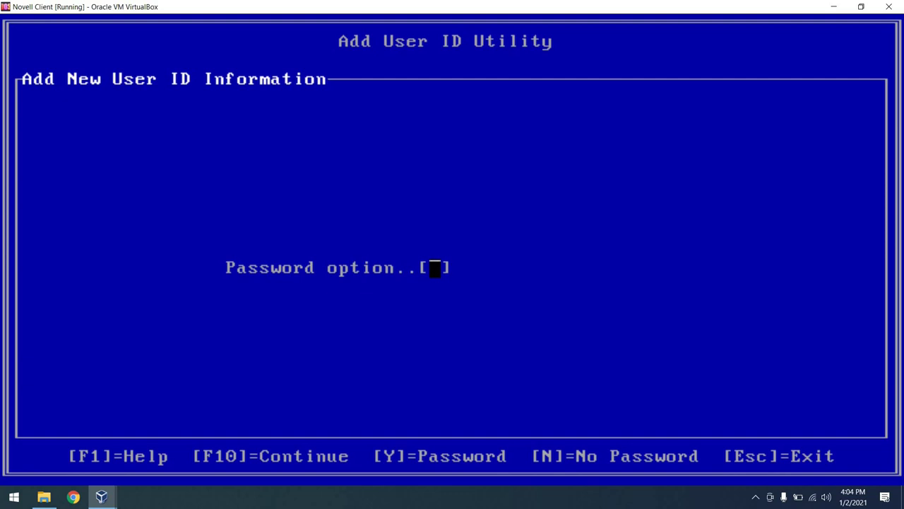
pyautogui.write('N')
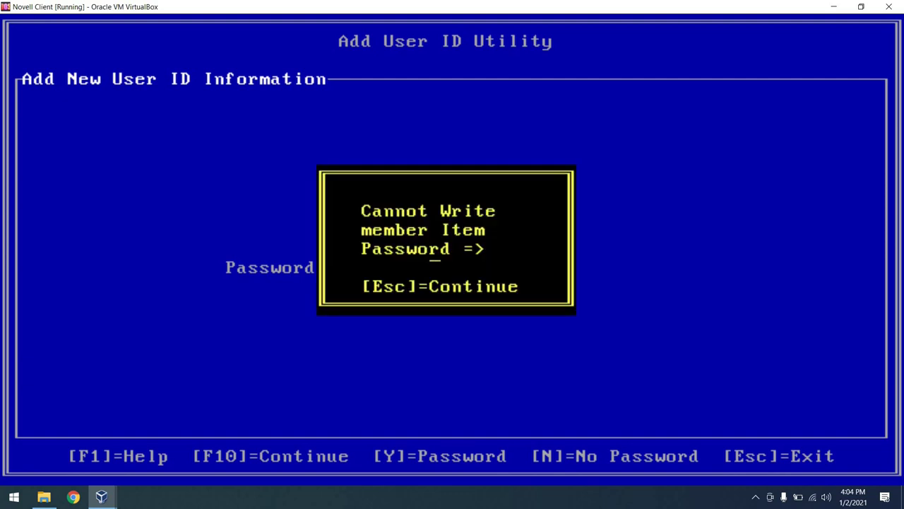
pyautogui.press('Escape')
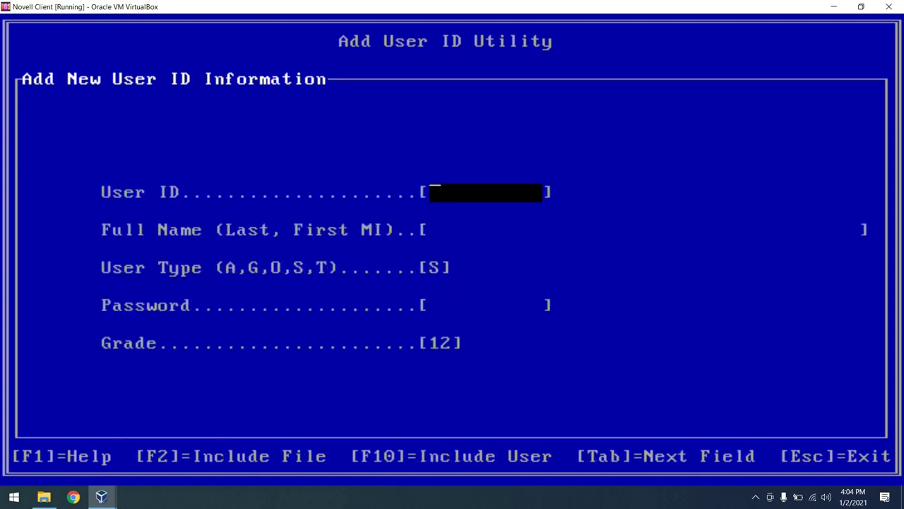
pyautogui.press('Escape')
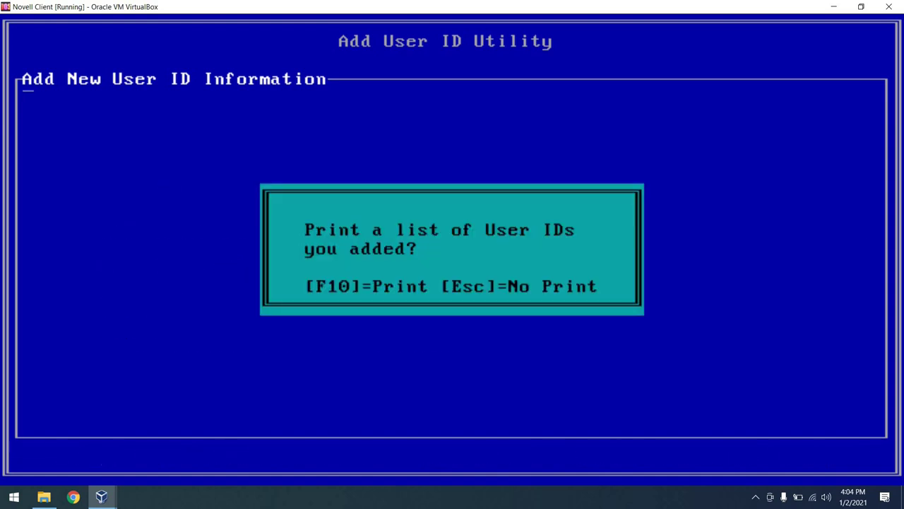
pyautogui.press('Escape')
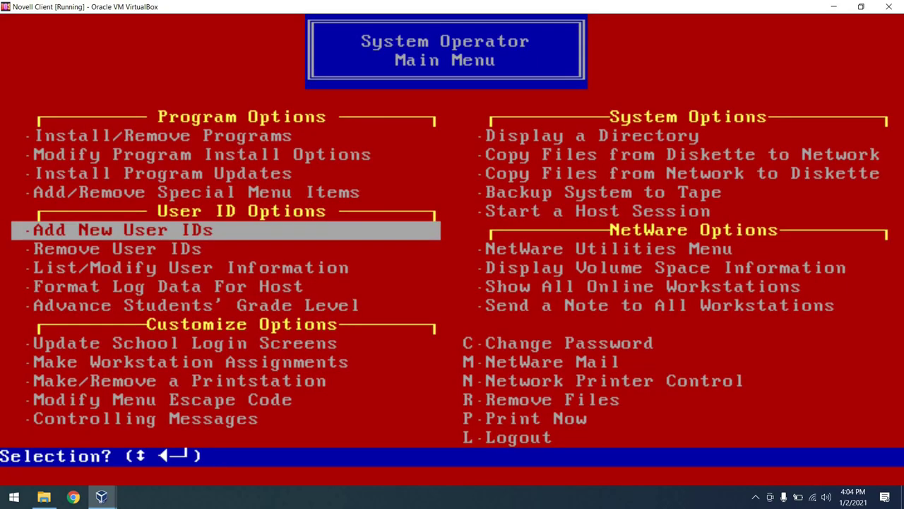
# Step: List all users without search filters and look through the entries for the student and teacher accounts
pyautogui.press('Down')
pyautogui.press('Down')
pyautogui.press('Return')
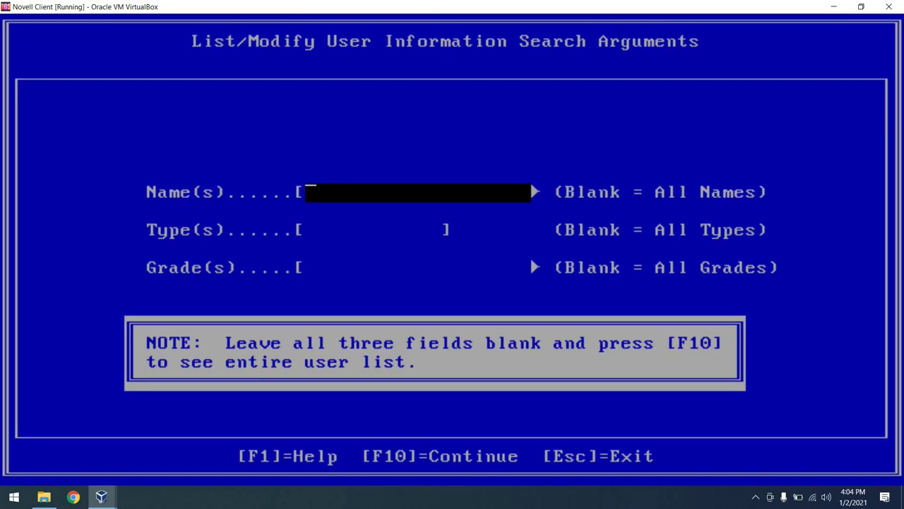
pyautogui.press('F10')
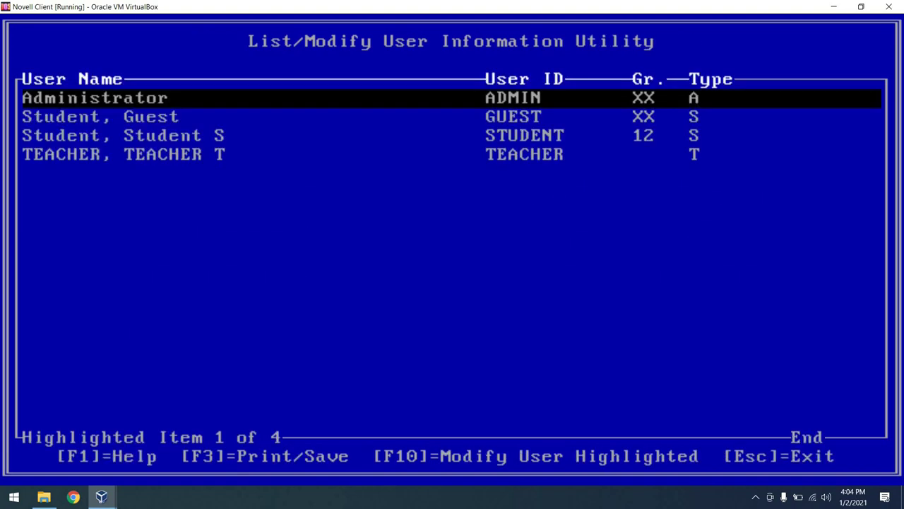
pyautogui.press('Down')
pyautogui.press('Down')
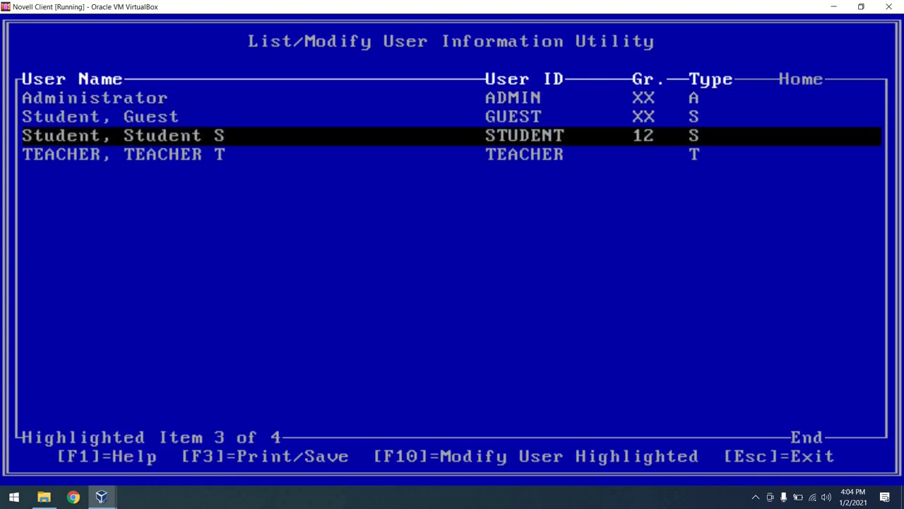
pyautogui.press('Down')
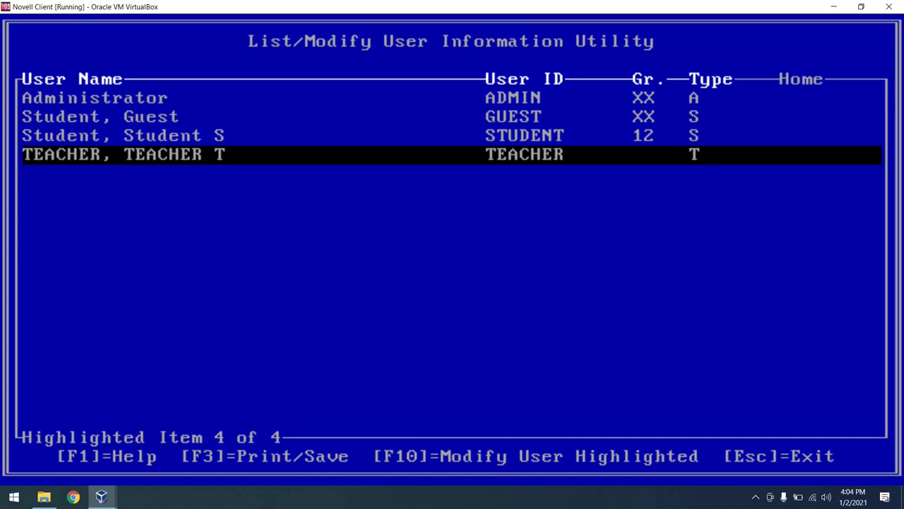
pyautogui.press('Up')
pyautogui.press('Up')
pyautogui.press('Up')
pyautogui.press('Escape')
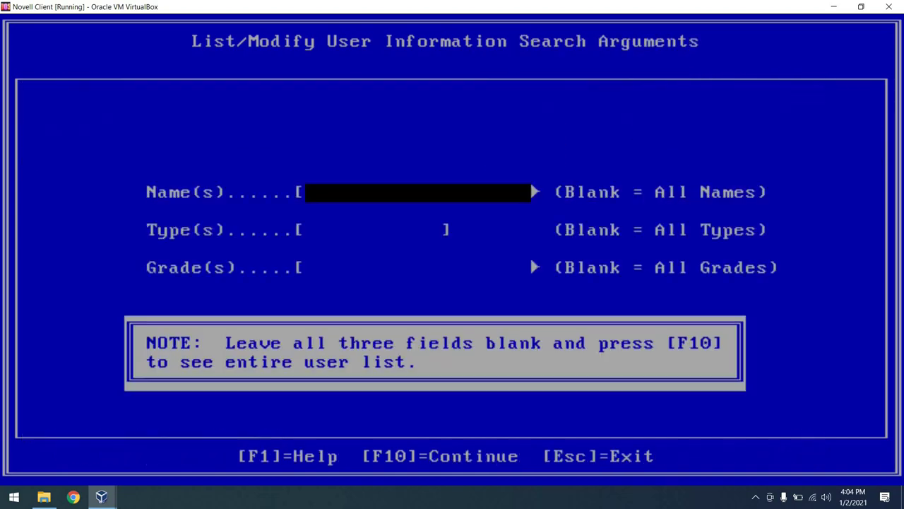
# Step: Leave the user search and open the program installation and removal list for Programs (Courseware)
pyautogui.press('Escape')
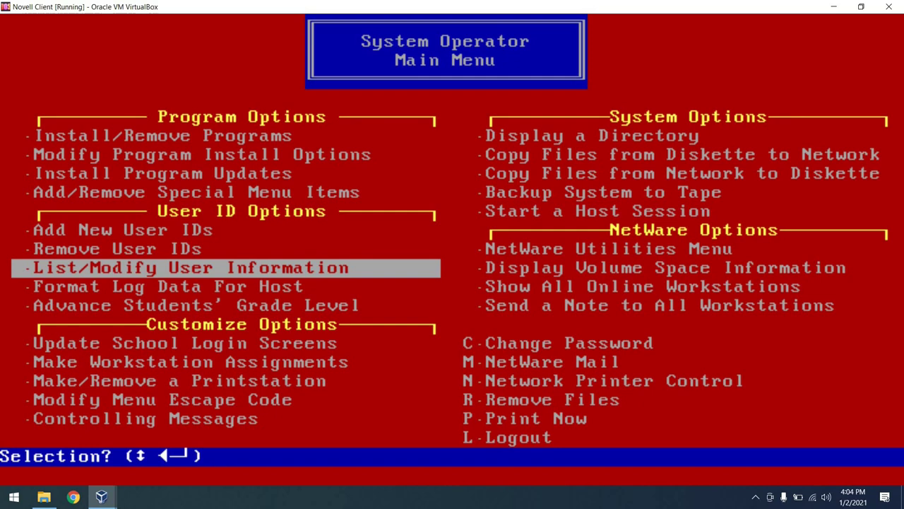
pyautogui.press('Up')
pyautogui.press('Up')
pyautogui.press('Up')
pyautogui.press('Up')
pyautogui.press('Up')
pyautogui.press('Up')
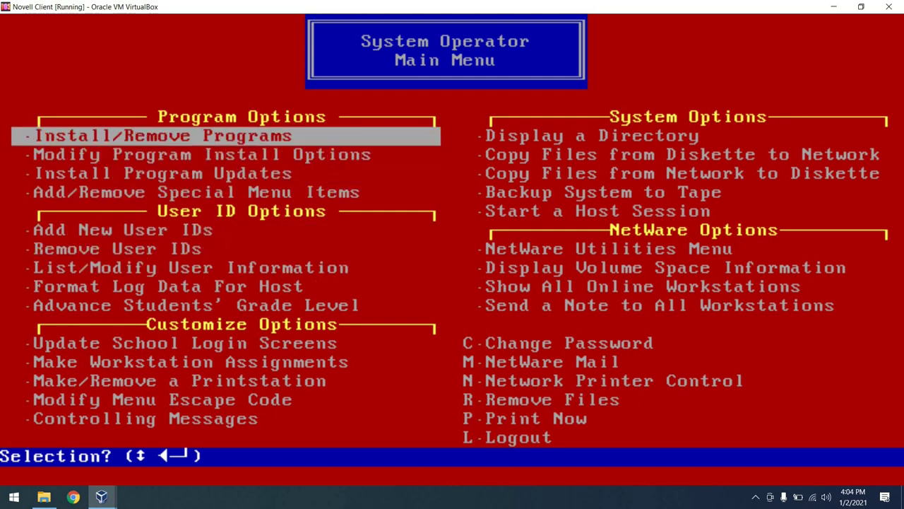
pyautogui.press('Return')
pyautogui.press('Down')
pyautogui.press('Up')
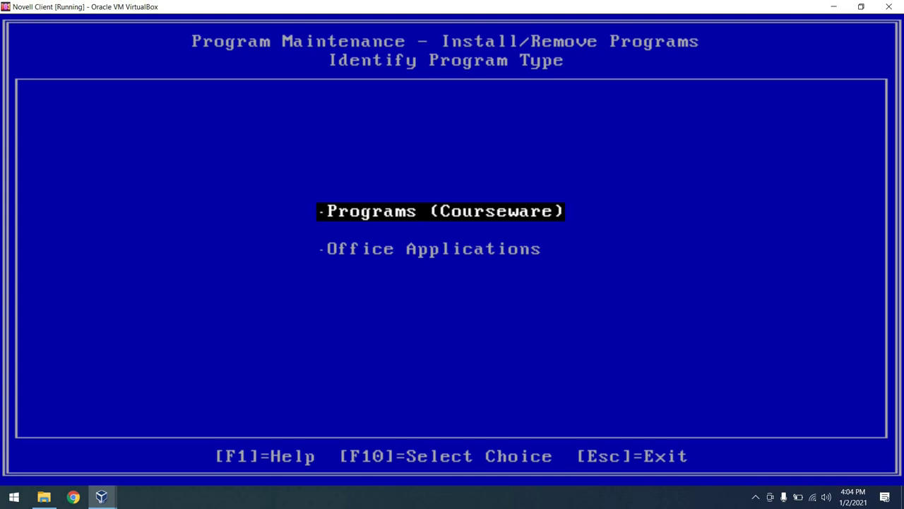
pyautogui.press('Down')
pyautogui.press('Up')
pyautogui.press('Return')
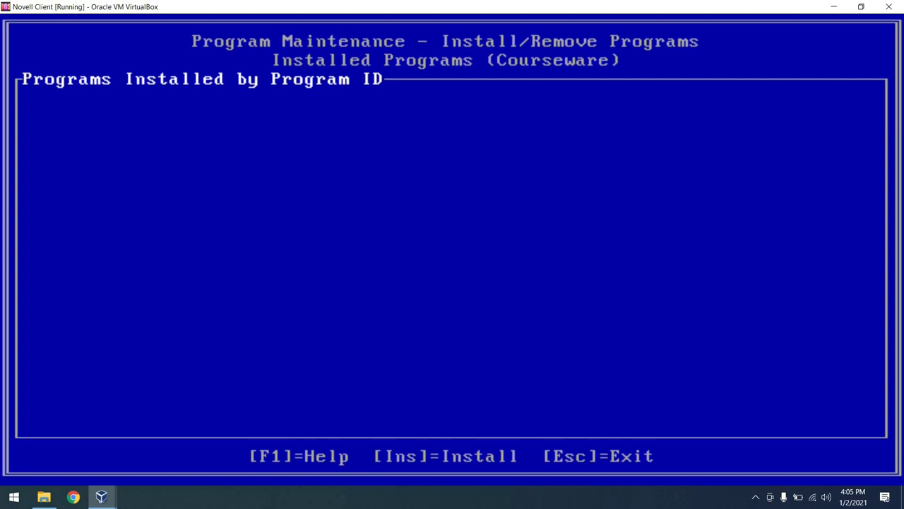
# Step: Start installing a new unlisted courseware program from the source path C:\wp51
pyautogui.press('Insert')
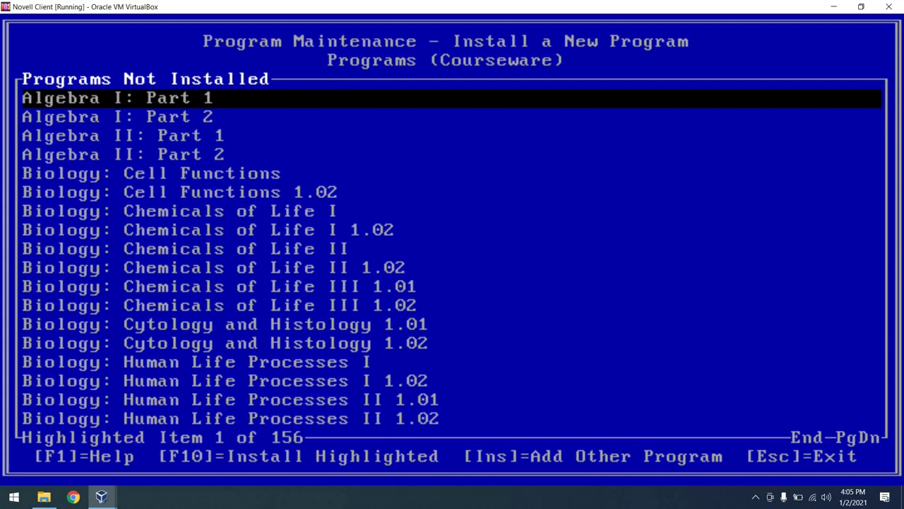
pyautogui.press('F10')
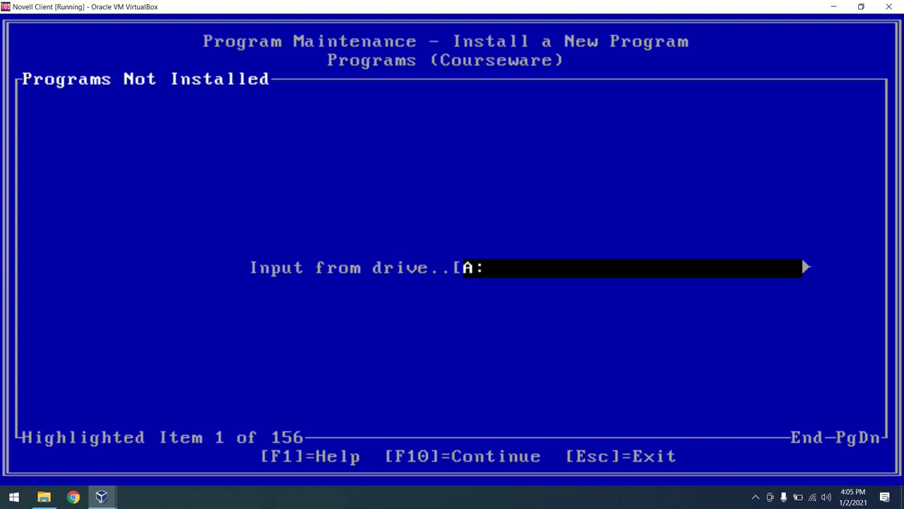
pyautogui.write('C:\\wp51')
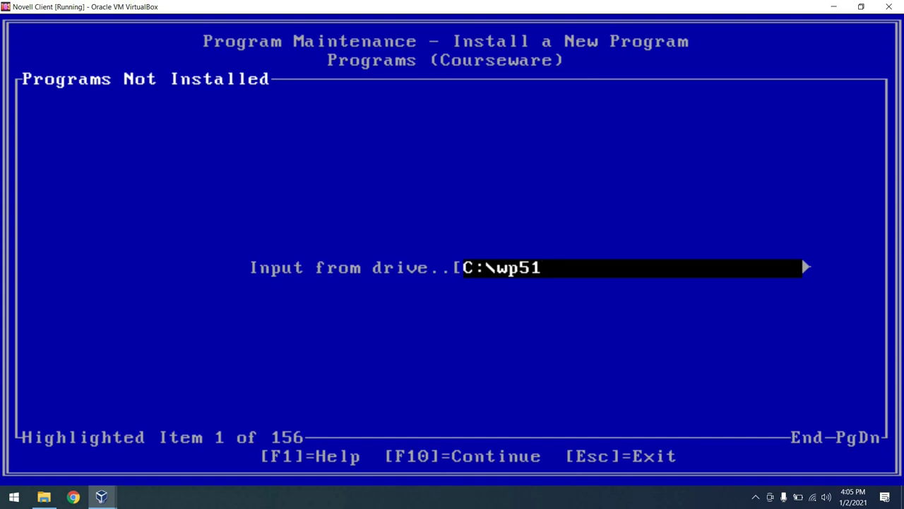
pyautogui.press('Home')
pyautogui.press('Return')
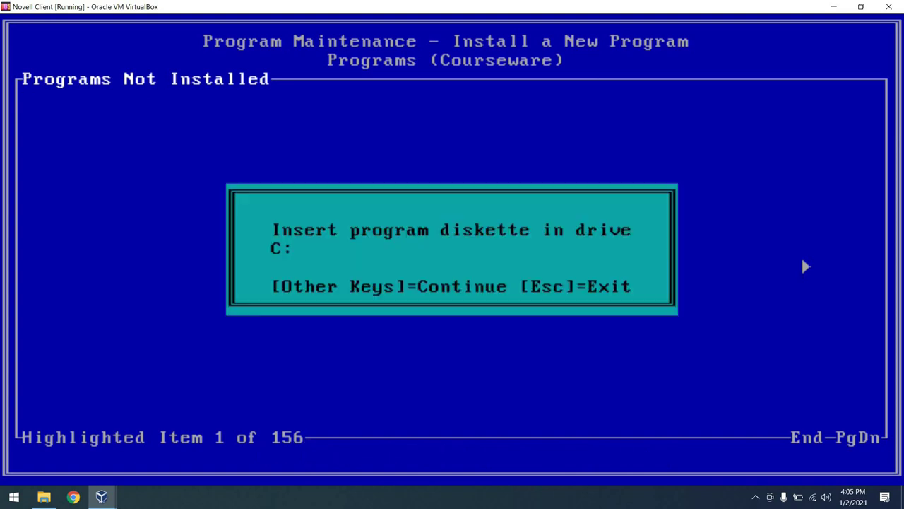
pyautogui.press('Return')
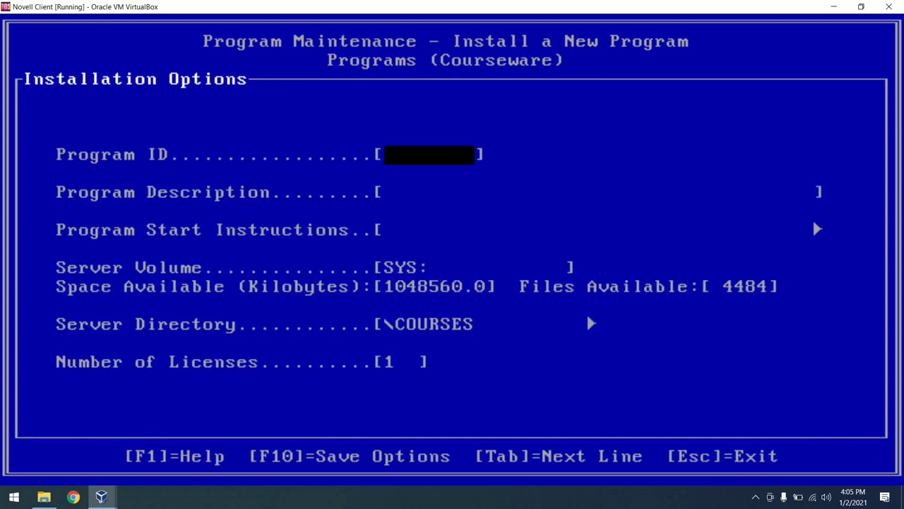
# Step: Enter the program ID WP51, the description WordPerfect and the start instructions wp /NT=1 /U=%ID%
pyautogui.write('WP51')
pyautogui.press('Tab')
pyautogui.write('Wor')
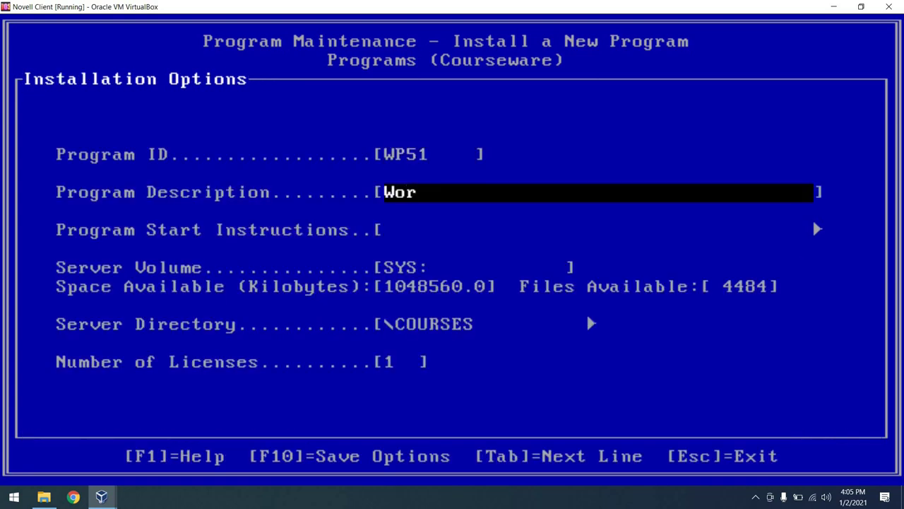
pyautogui.write('dPerfect')
pyautogui.press('Tab')
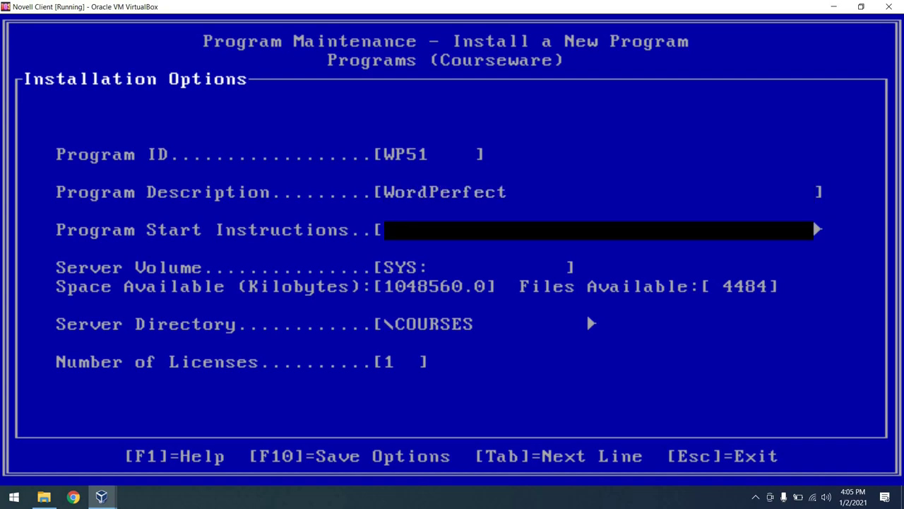
pyautogui.write('wp /NT=')
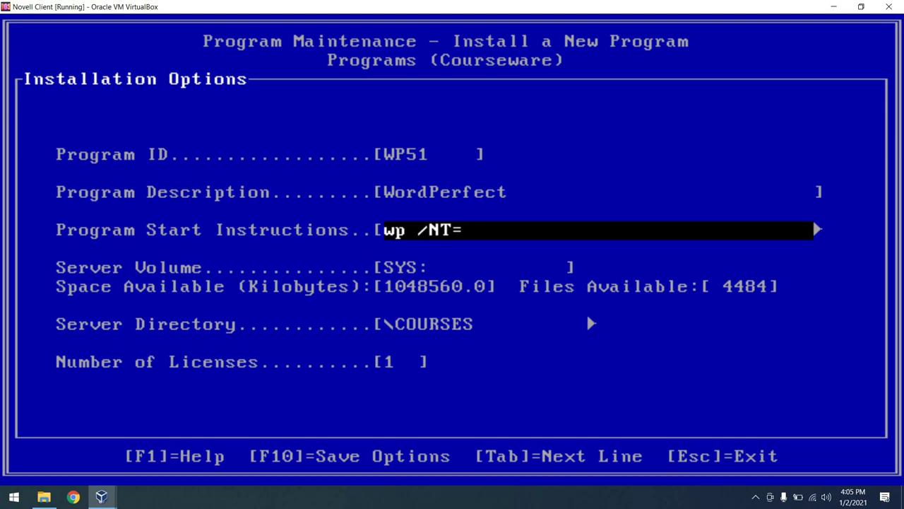
pyautogui.write('1 /U=%ID%')
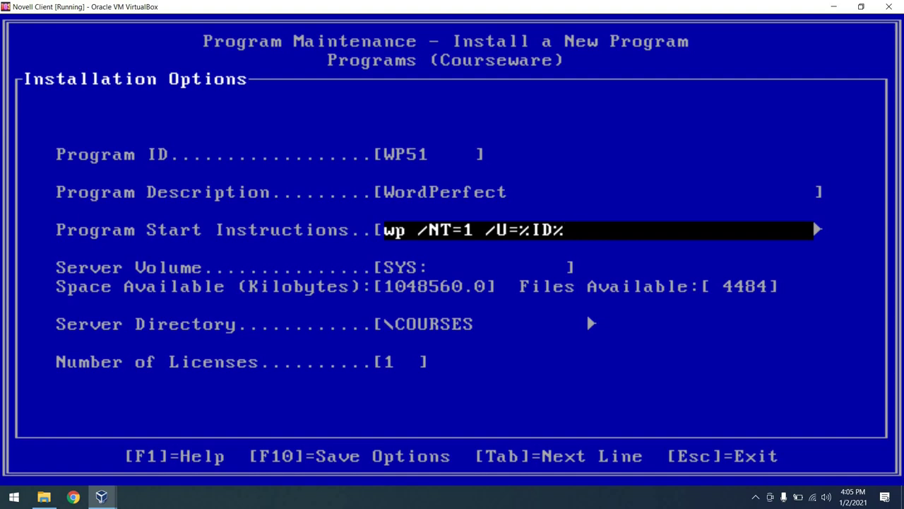
# Step: Set the server directory to \COURSES\WP51 with 10 licenses, then save and complete the WordPerfect installation without more diskettes
pyautogui.press('Tab')
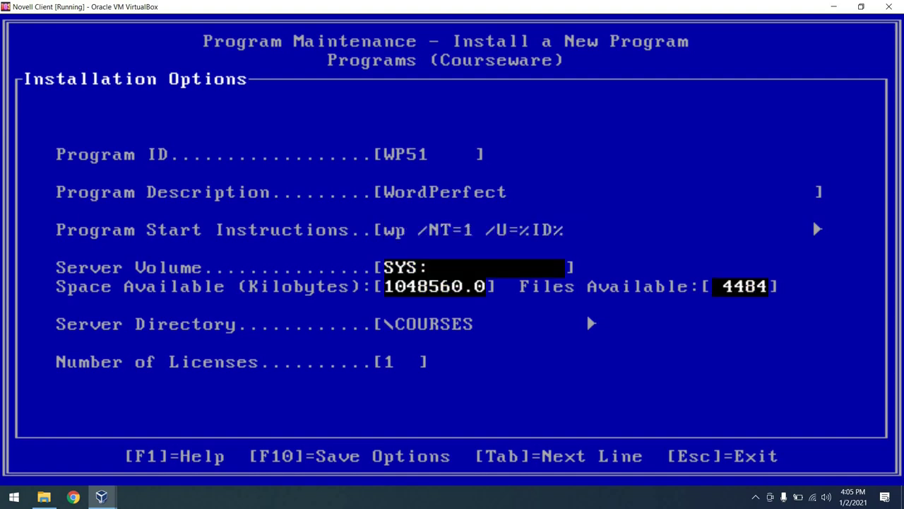
pyautogui.press('Tab')
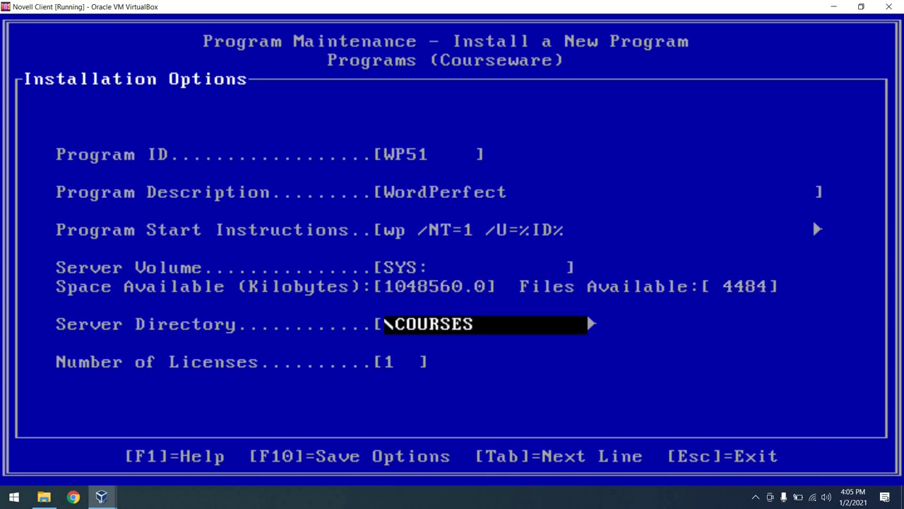
pyautogui.write('\\WP51')
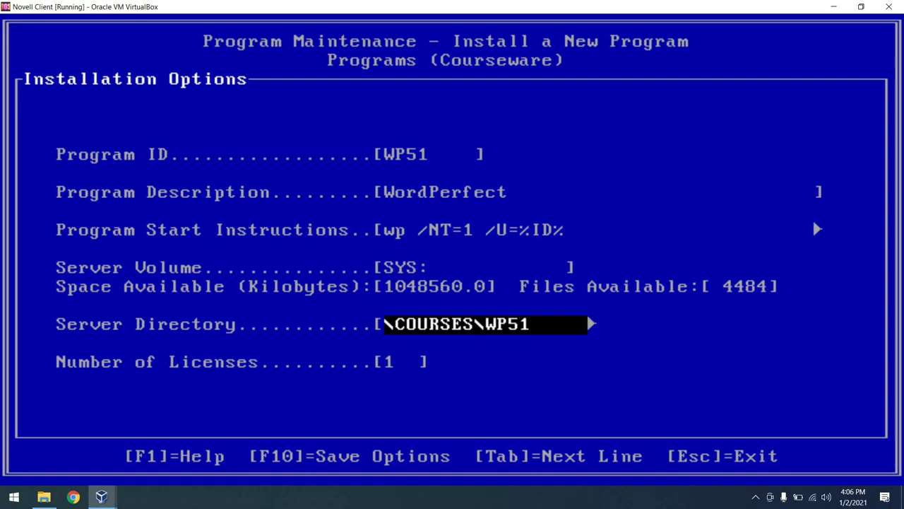
pyautogui.press('Tab')
pyautogui.write('10')
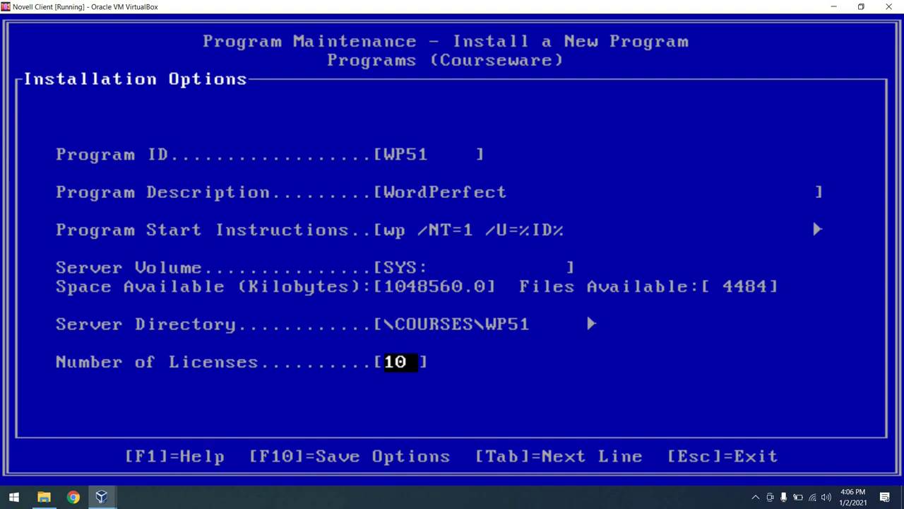
pyautogui.press('F10')
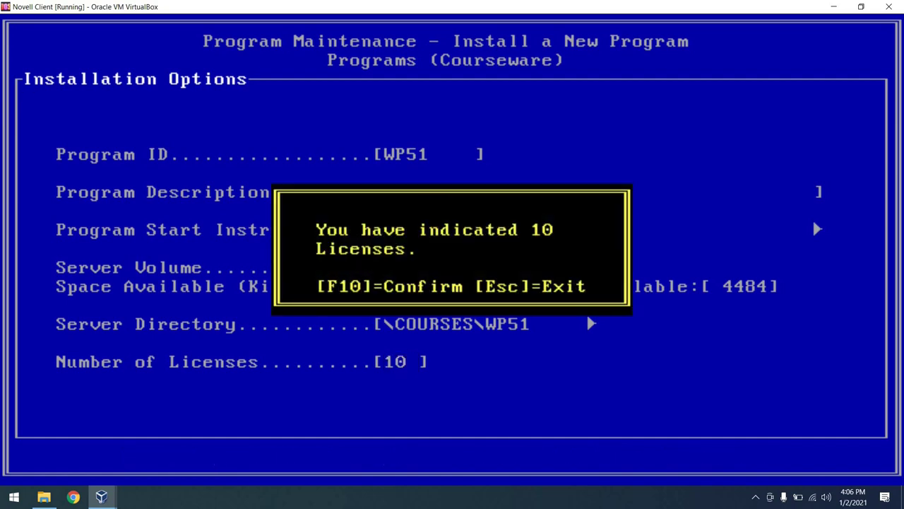
pyautogui.press('F10')
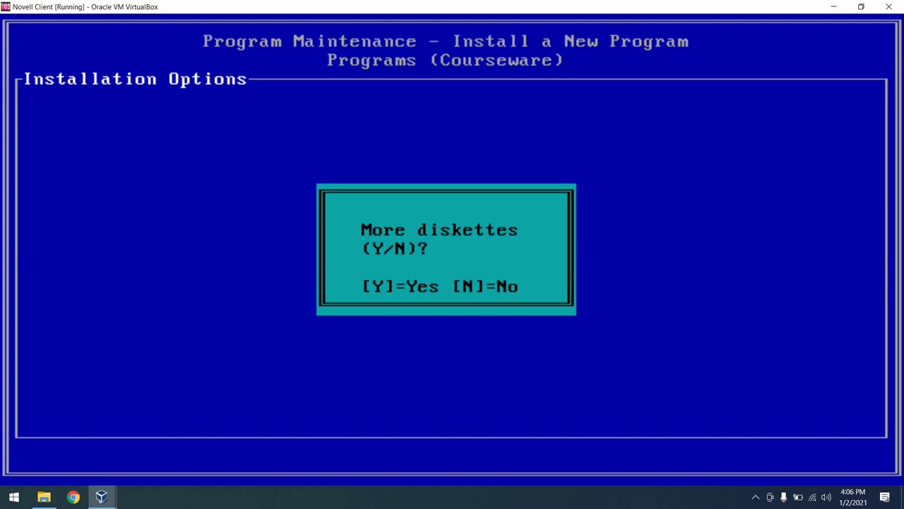
pyautogui.press('n')
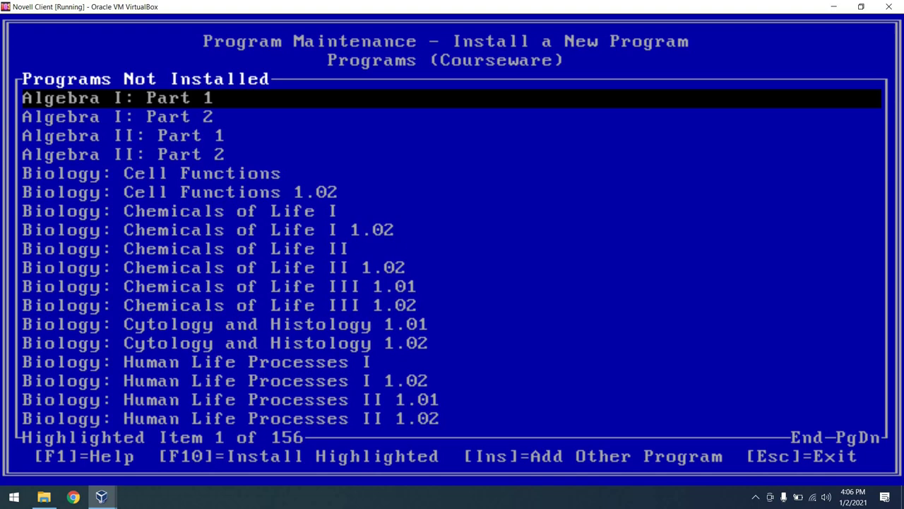
# Step: Start installing another unlisted courseware program from the source path C:\DESK
pyautogui.press('Insert')
pyautogui.press('Right')
pyautogui.press('Right')
pyautogui.press('Right')
pyautogui.press('Right')
pyautogui.press('Right')
pyautogui.press('Right')
pyautogui.press('Right')
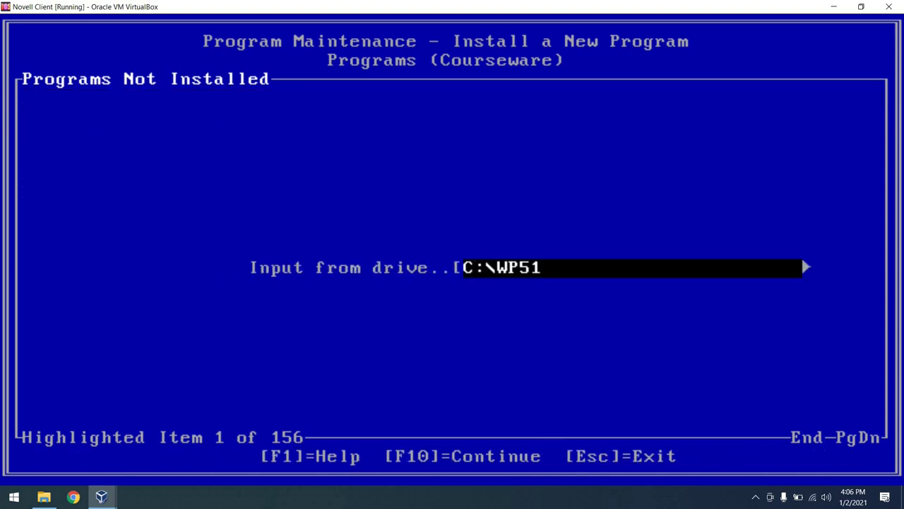
pyautogui.press('BackSpace')
pyautogui.press('BackSpace')
pyautogui.press('BackSpace')
pyautogui.press('BackSpace')
pyautogui.write('DESK')
pyautogui.press('Home')
pyautogui.press('Return')
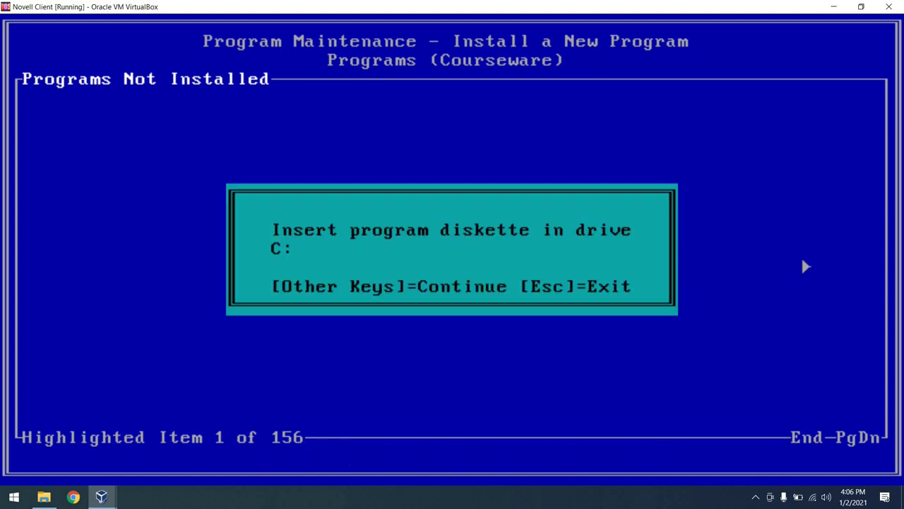
pyautogui.press('Return')
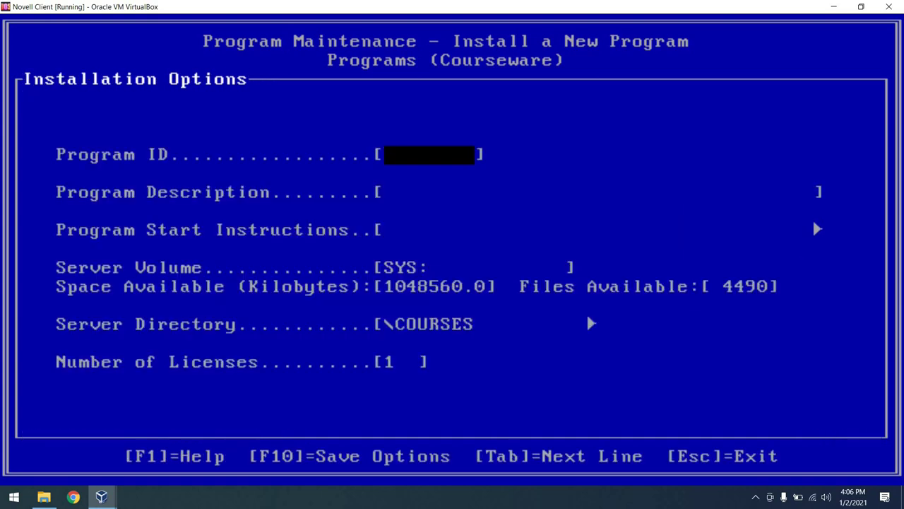
# Step: Enter the program ID DESK, the description Deskmate and the start instructions DESK
pyautogui.write('DESK')
pyautogui.press('Tab')
pyautogui.write('Deskm')
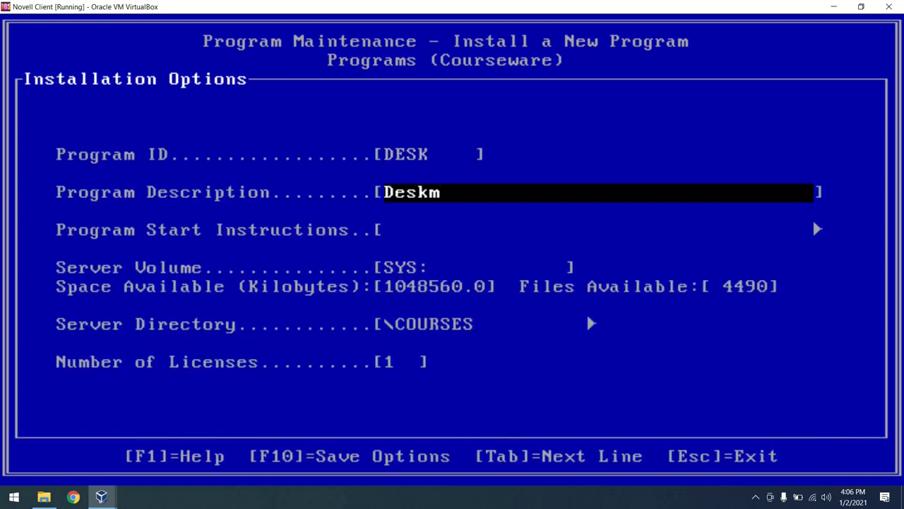
pyautogui.write('ate')
pyautogui.press('Tab')
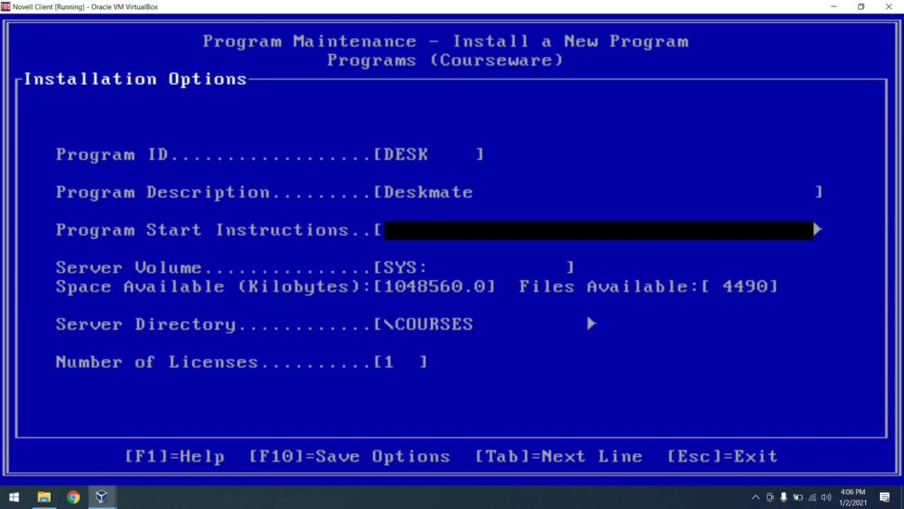
pyautogui.write('DESK')
# Step: Set the server directory to \COURSES\DESK, keep 1 license, install Deskmate without more diskettes, and return to the System Operator main menu
pyautogui.press('Tab')
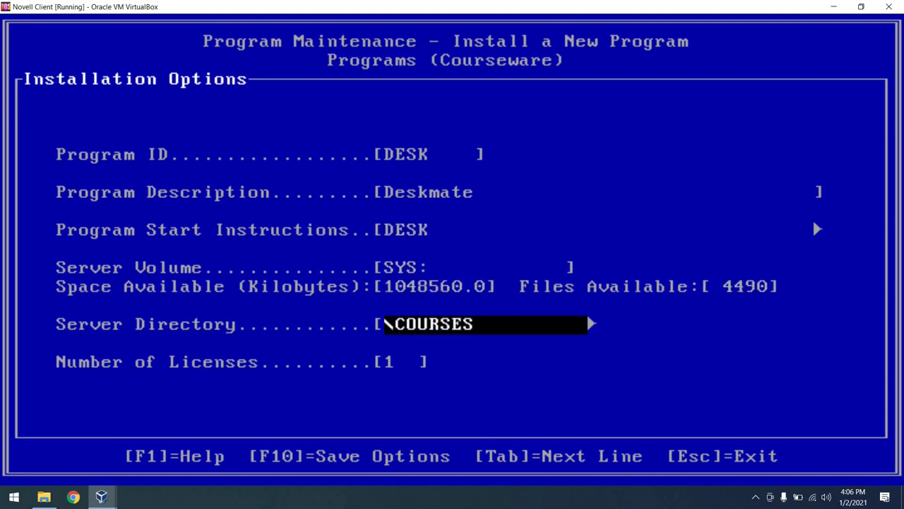
pyautogui.write('\\DESK')
pyautogui.press('Tab')
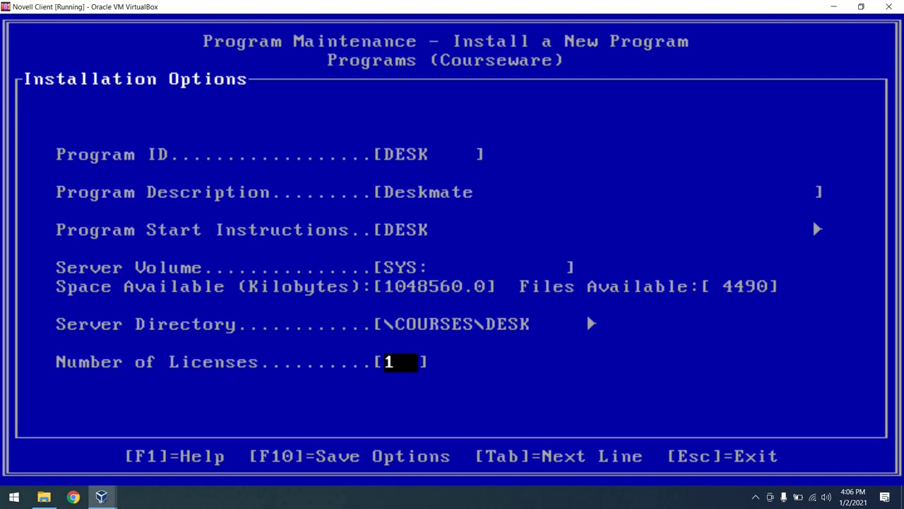
pyautogui.press('F10')
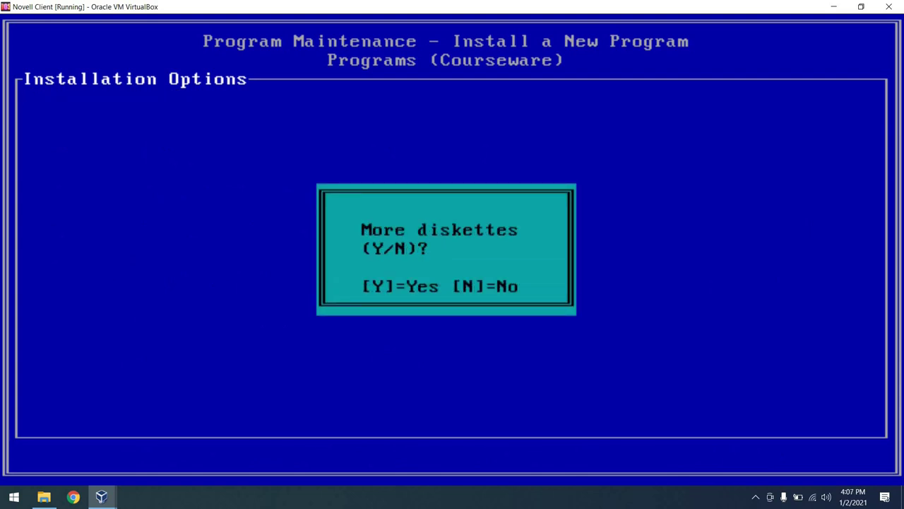
pyautogui.press('n')
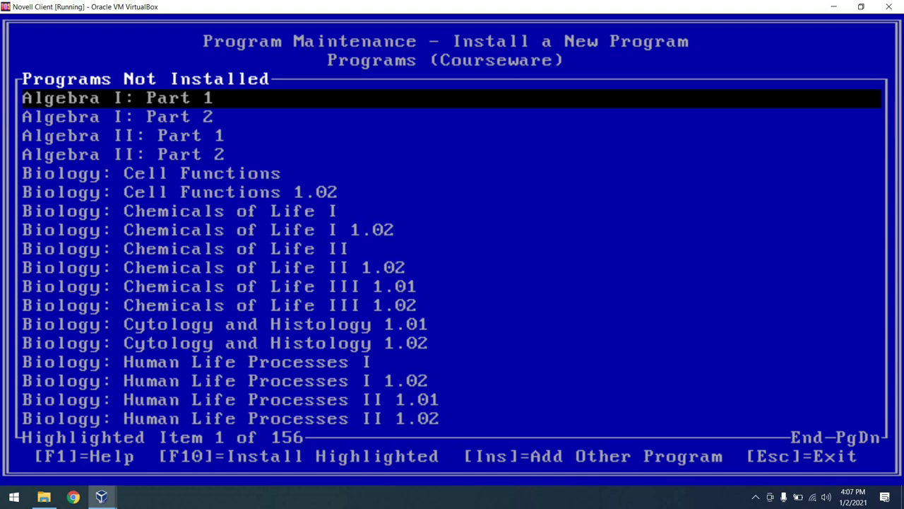
pyautogui.press('Escape')
pyautogui.press('Escape')
pyautogui.press('Escape')
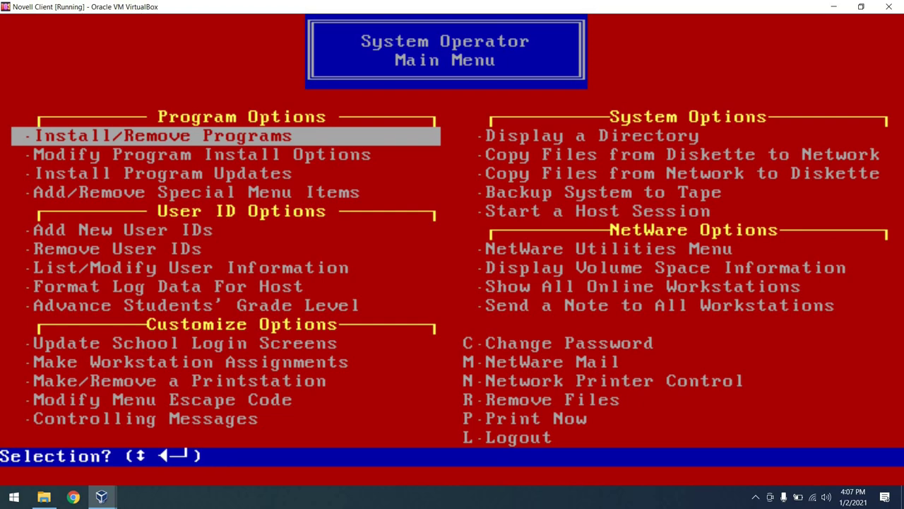
# Step: Log out of the system operator account and log in with the user ID teacher
pyautogui.press('l')
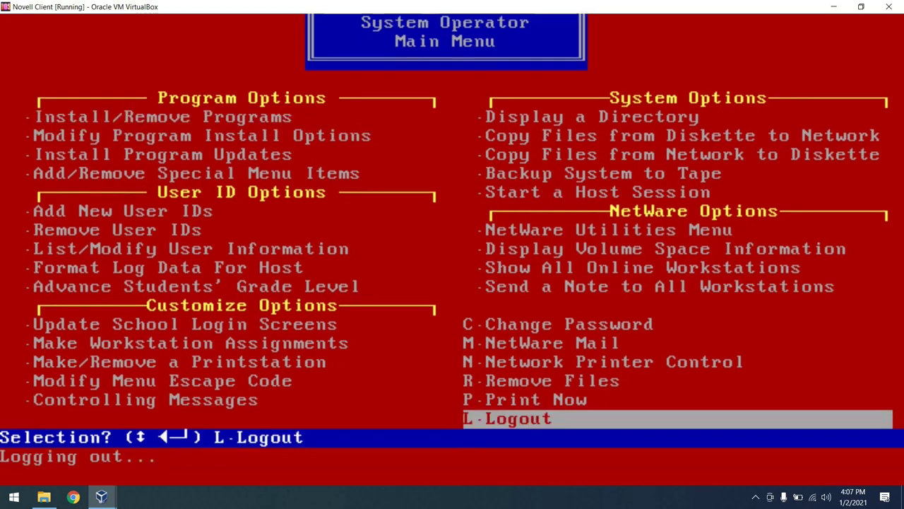
pyautogui.press('Return')
pyautogui.write('teacher')
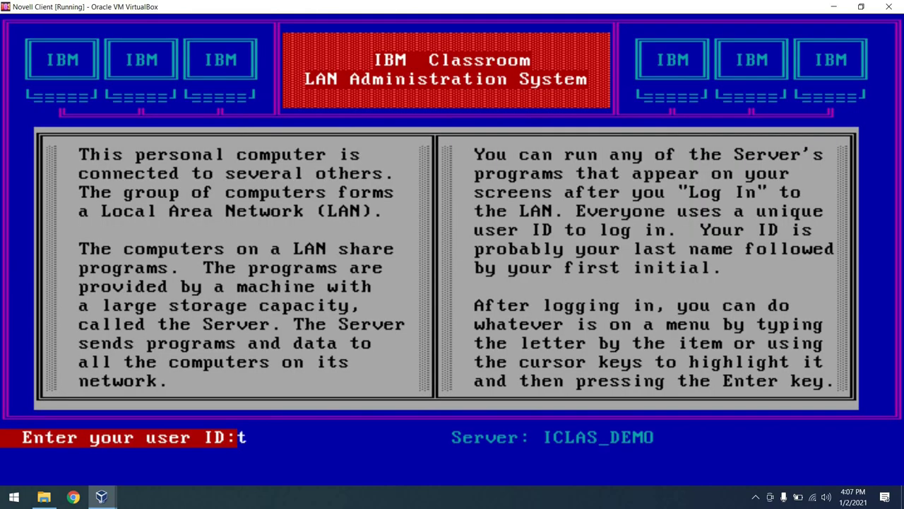
pyautogui.press('Return')
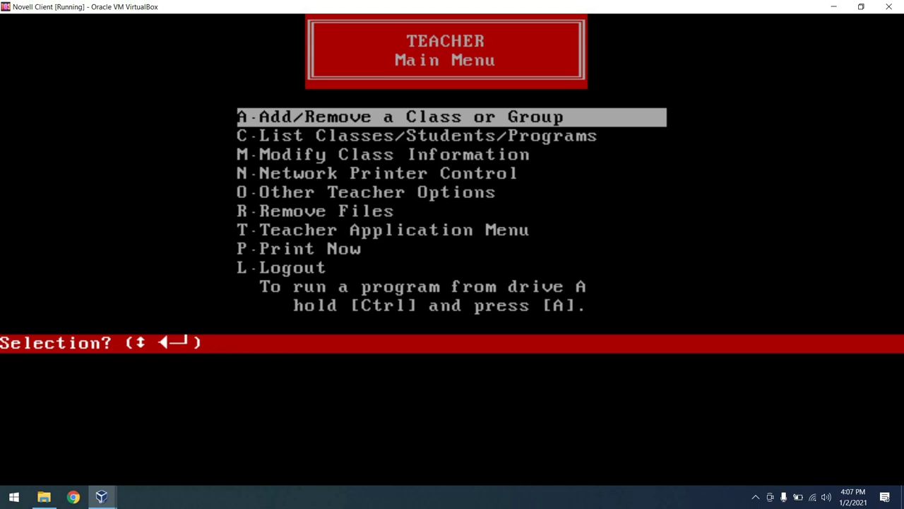
# Step: Add a class described as Typing with student messaging left at Administrator's Choice (A), and return to the teacher main menu
pyautogui.press('Return')
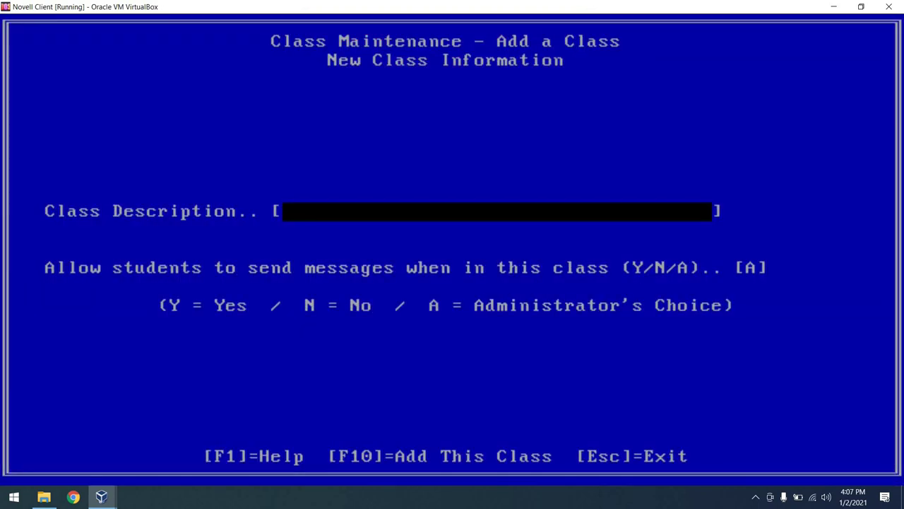
pyautogui.write('Typing')
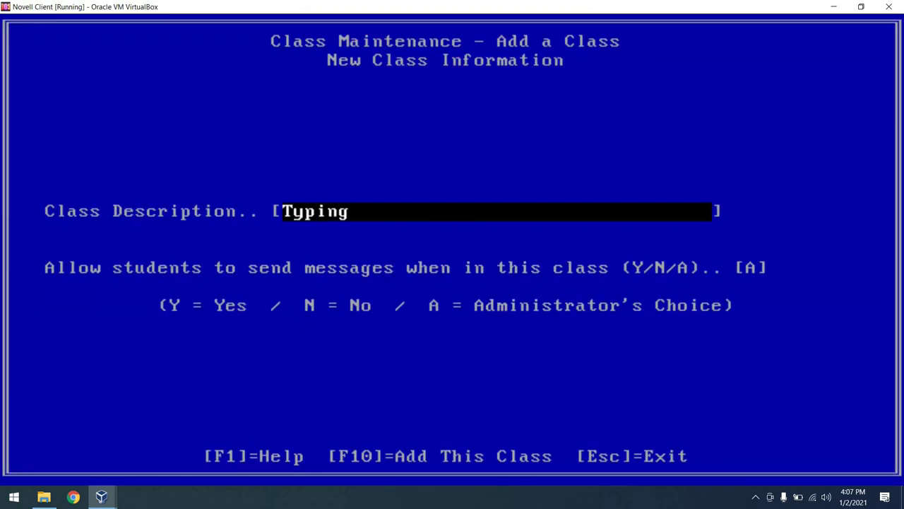
pyautogui.press('Return')
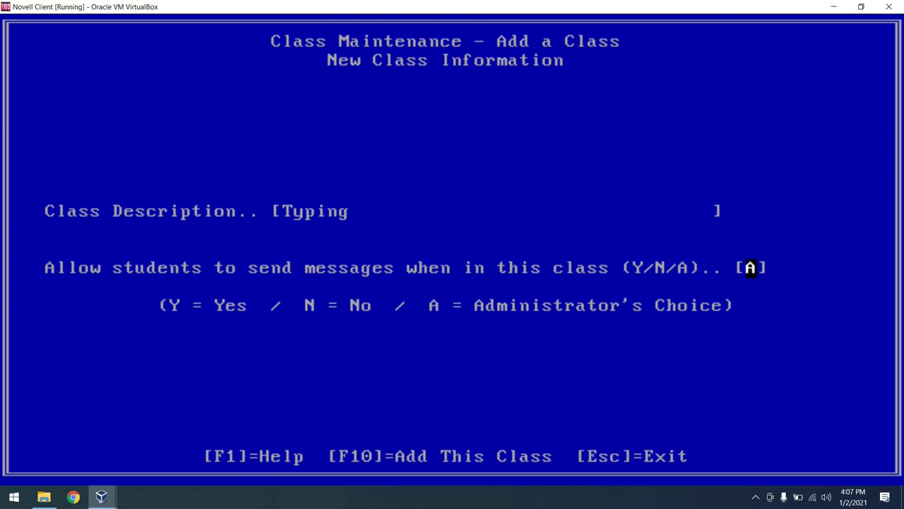
pyautogui.press('Up')
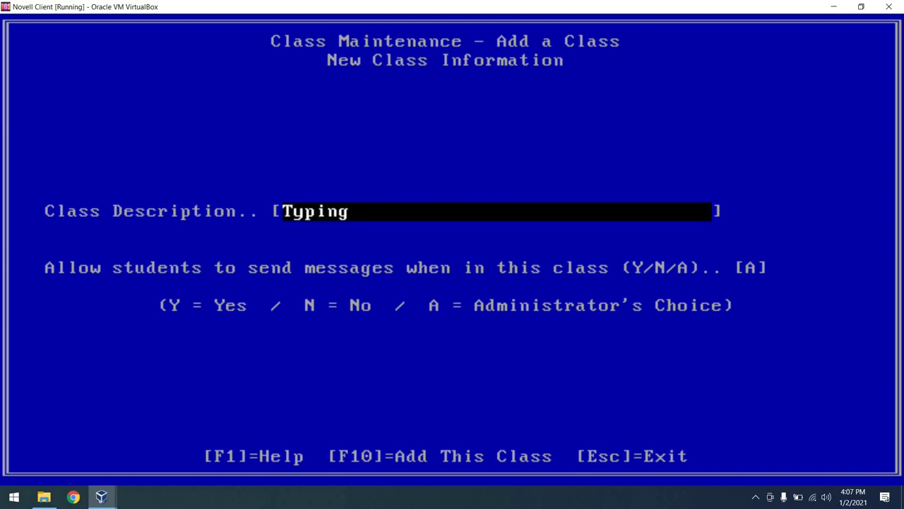
pyautogui.press('BackSpace')
pyautogui.press('BackSpace')
pyautogui.press('BackSpace')
pyautogui.press('BackSpace')
pyautogui.press('BackSpace')
pyautogui.press('BackSpace')
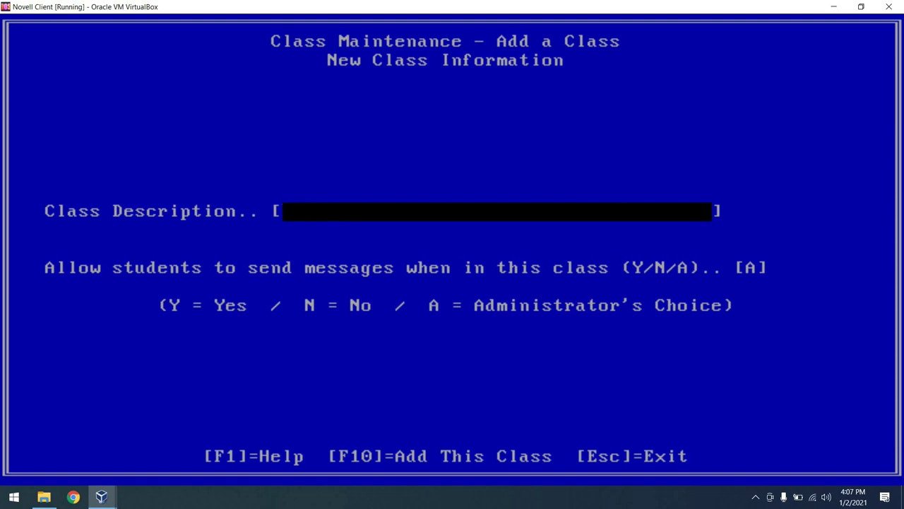
pyautogui.press('Escape')
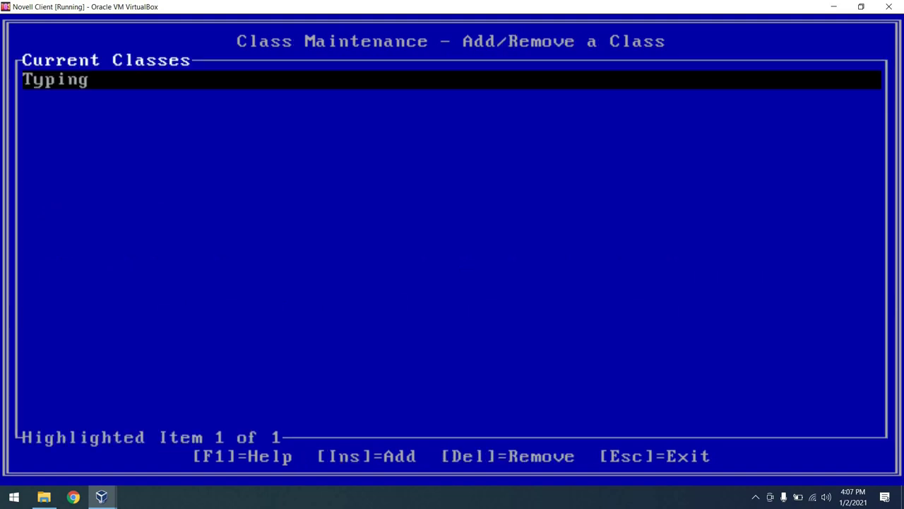
pyautogui.press('Escape')
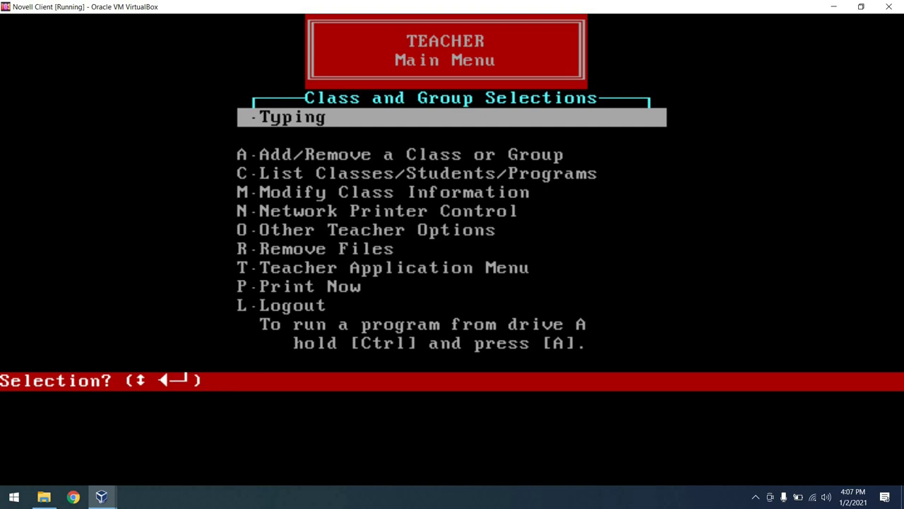
# Step: Add Deskmate and WordPerfect to the Typing class's program menu, declining logging for both programs
pyautogui.press('Return')
pyautogui.press('Down')
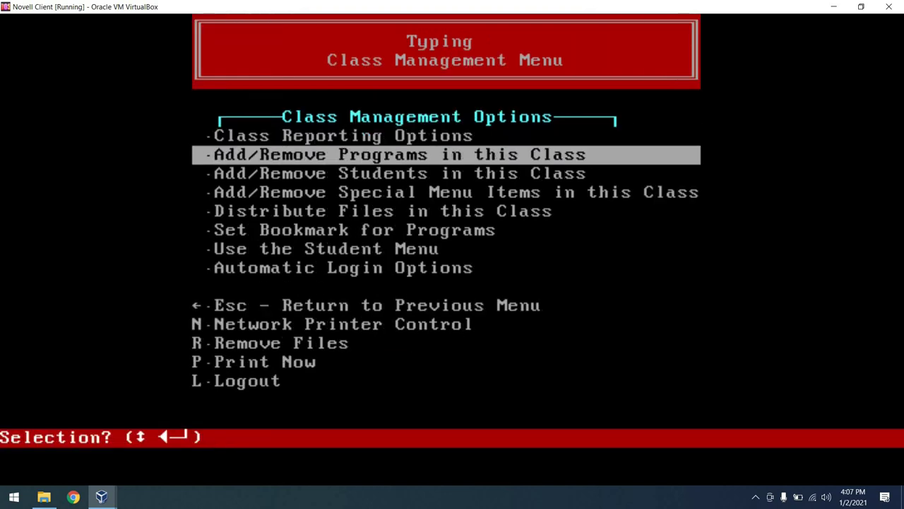
pyautogui.press('Return')
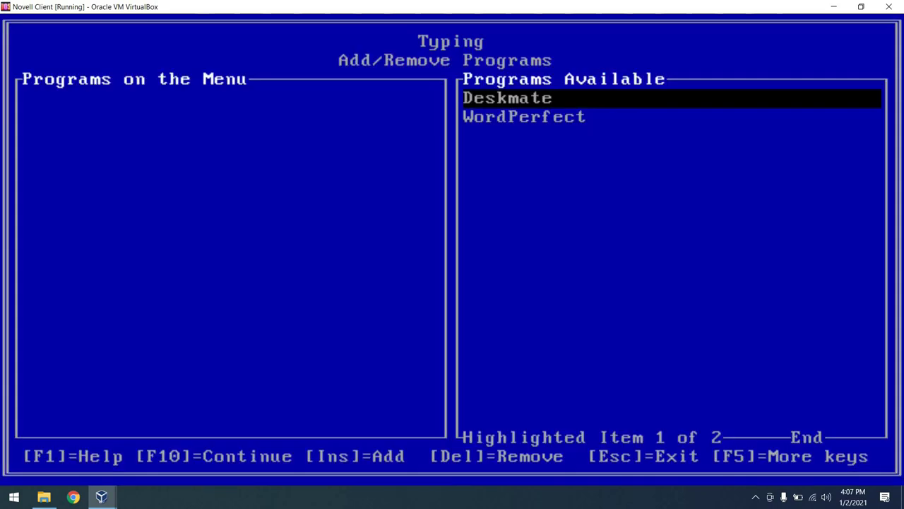
pyautogui.press('space')
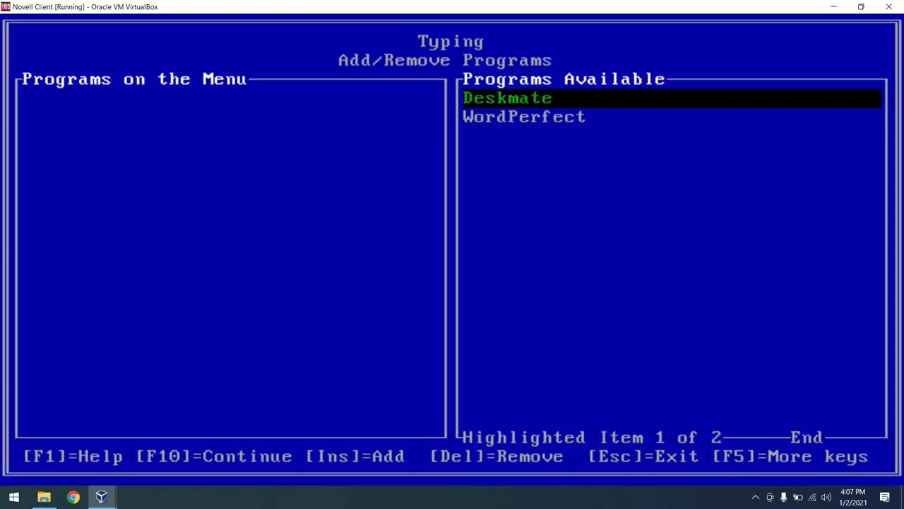
pyautogui.press('Down')
pyautogui.press('space')
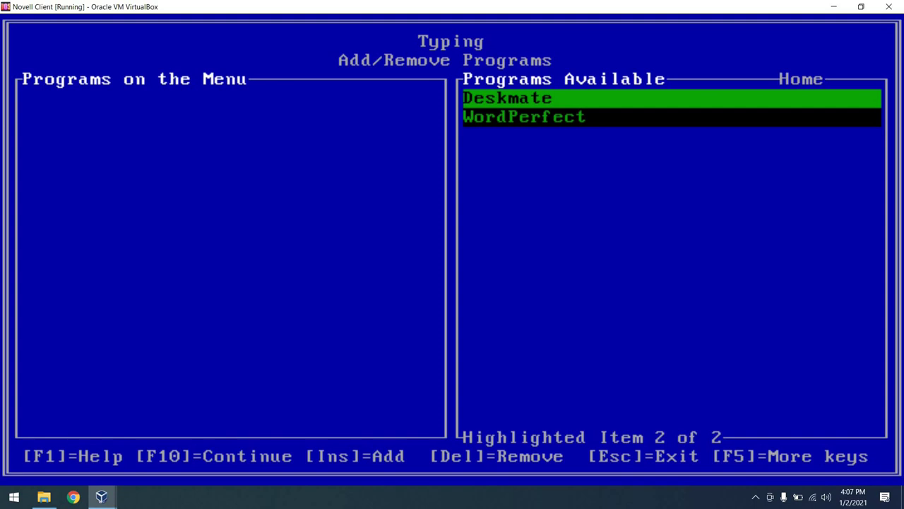
pyautogui.press('Insert')
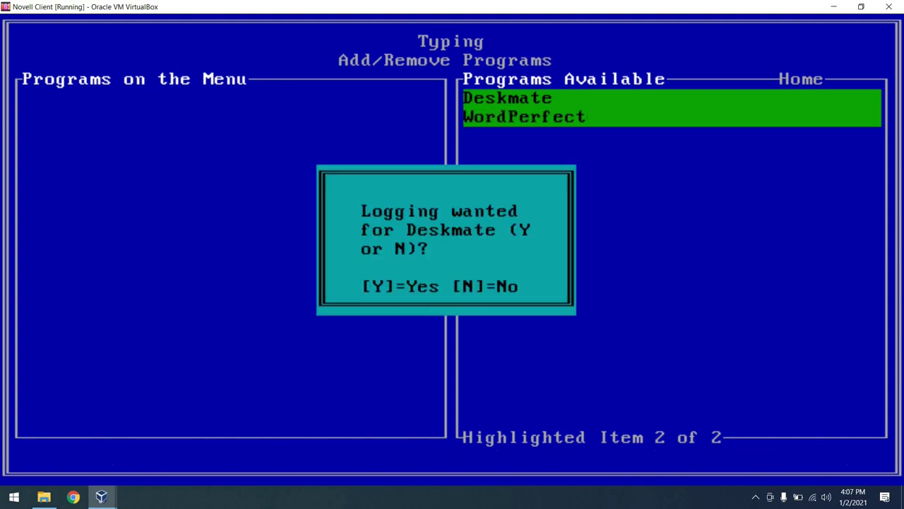
pyautogui.press('n')
pyautogui.press('n')
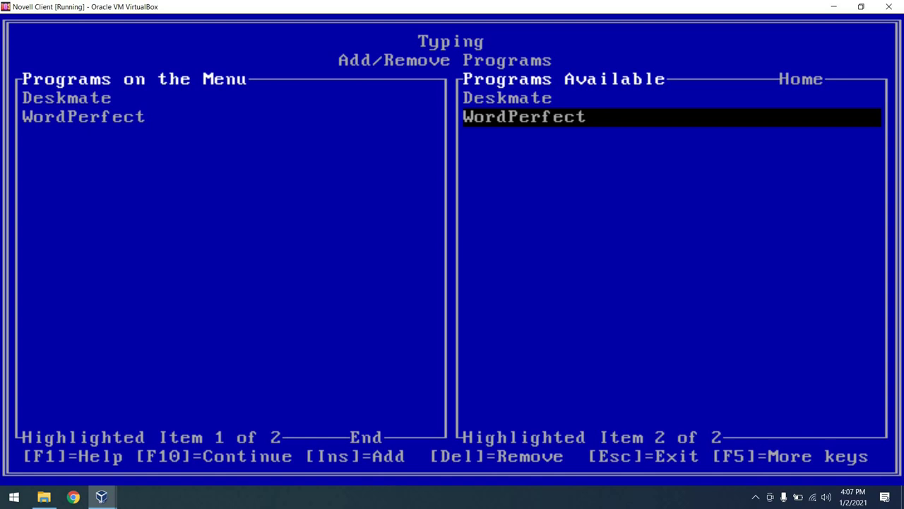
pyautogui.press('F10')
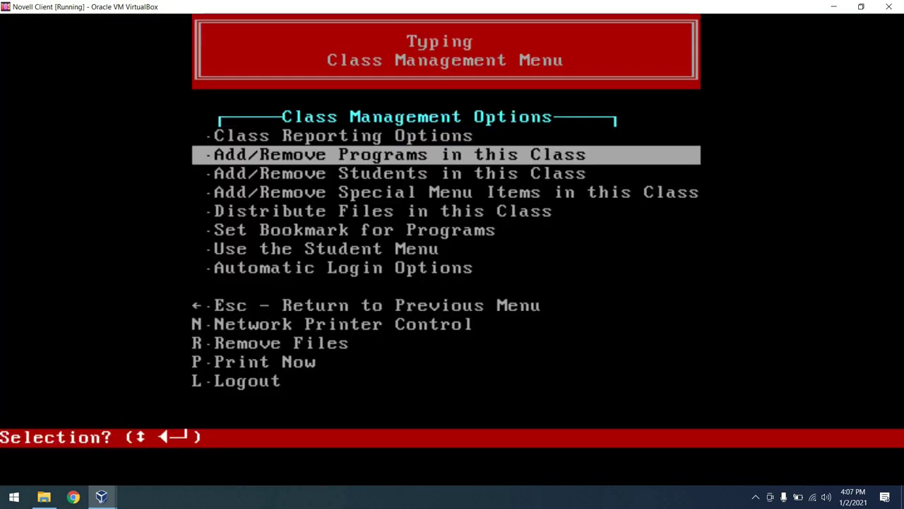
# Step: List all students without search filters and add the STUDENT account to the Typing class
pyautogui.press('Down')
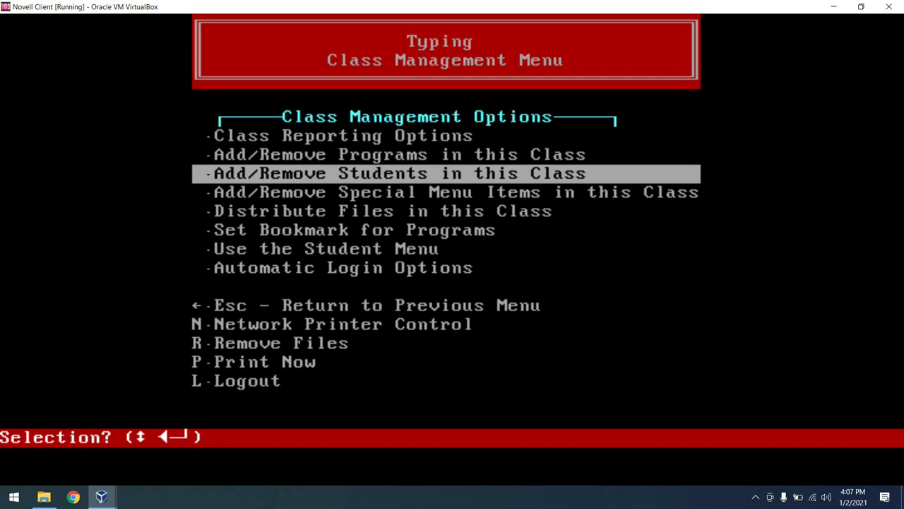
pyautogui.press('Return')
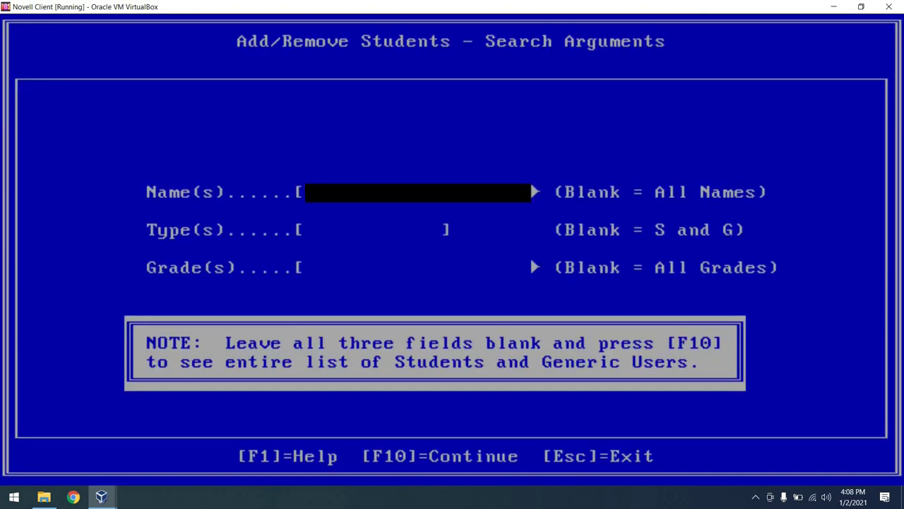
pyautogui.press('F10')
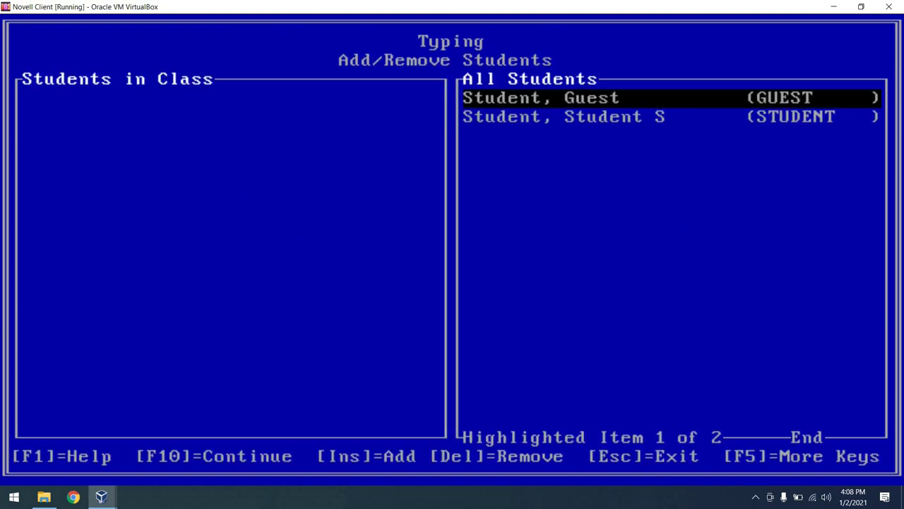
pyautogui.press('Down')
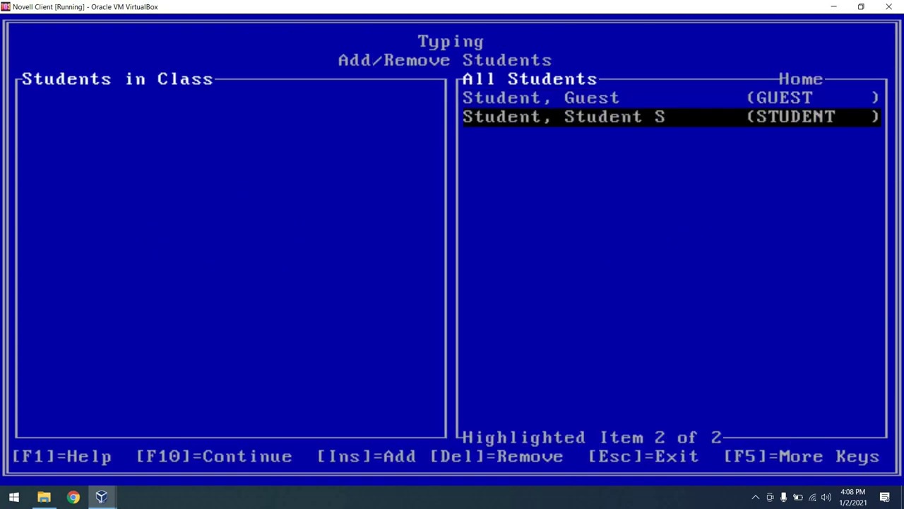
pyautogui.press('space')
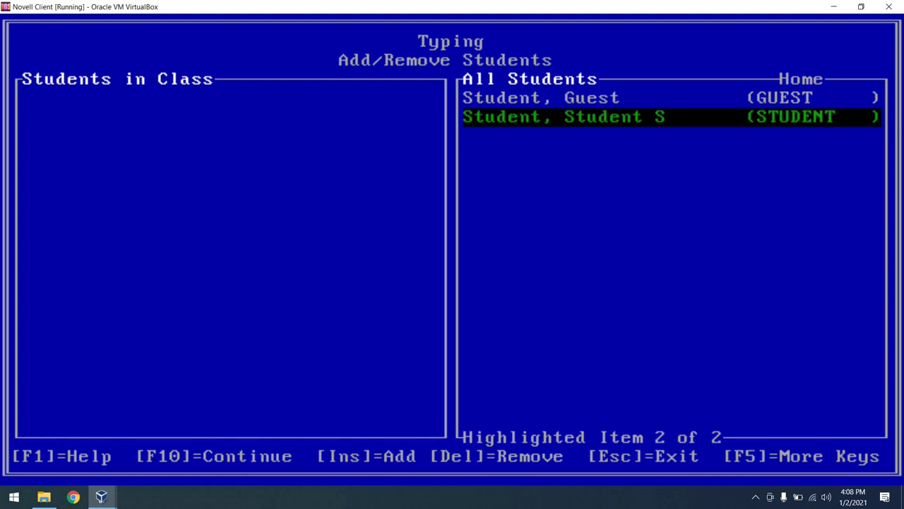
pyautogui.press('Insert')
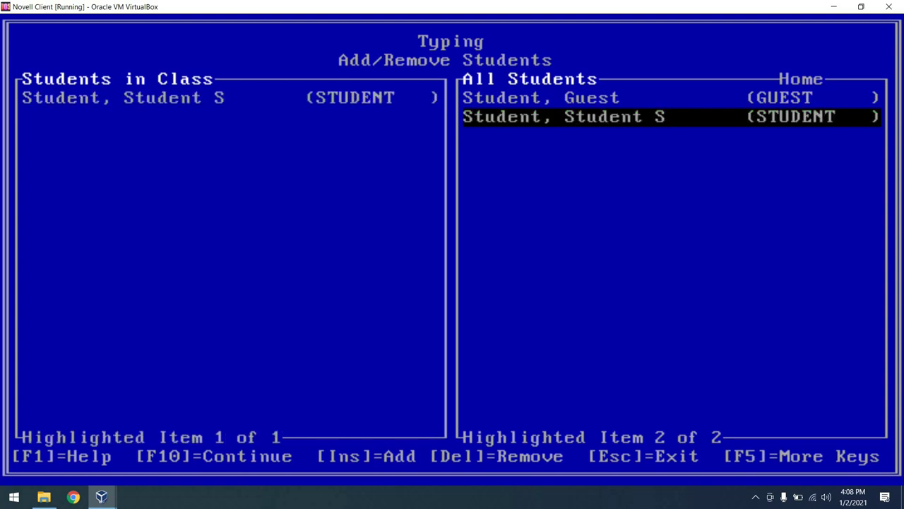
pyautogui.press('Insert')
pyautogui.press('Escape')
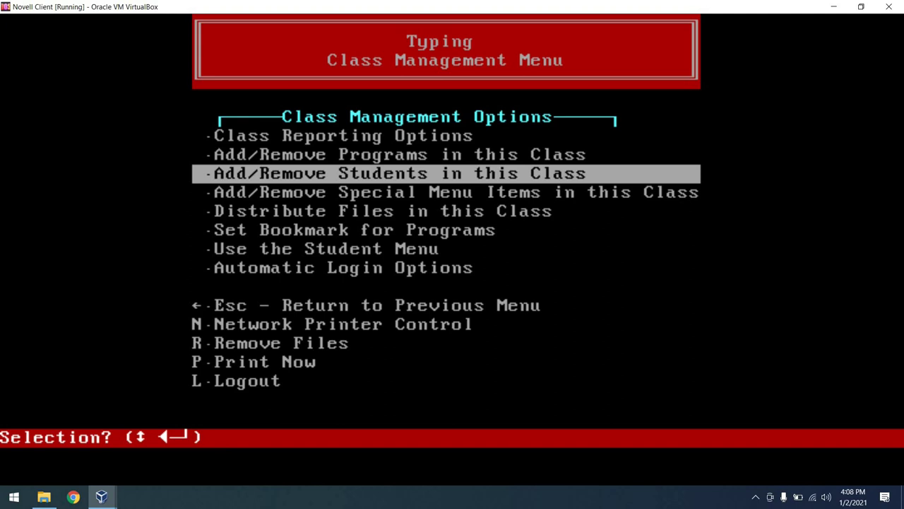
# Step: Use the student menu of the Typing class and launch Deskmate from its program selections
pyautogui.press('Down')
pyautogui.press('Down')
pyautogui.press('Down')
pyautogui.press('Down')
pyautogui.press('Down')
pyautogui.press('Up')
pyautogui.press('Return')
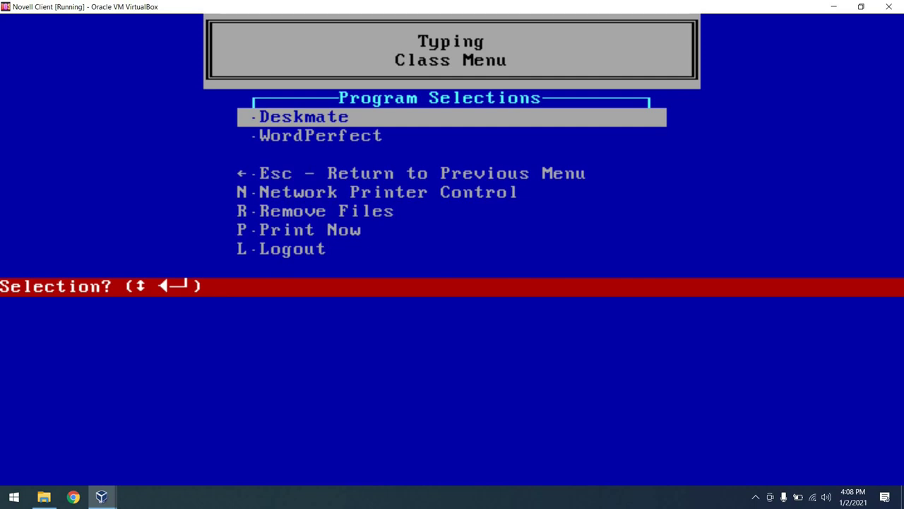
pyautogui.press('Return')
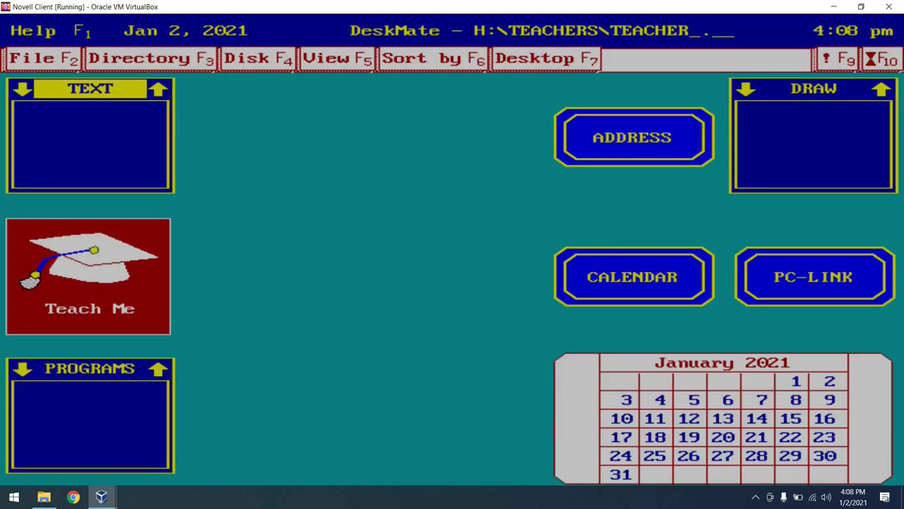
# Step: Exit Deskmate and confirm, going back to the Typing class menu
pyautogui.press('F2')
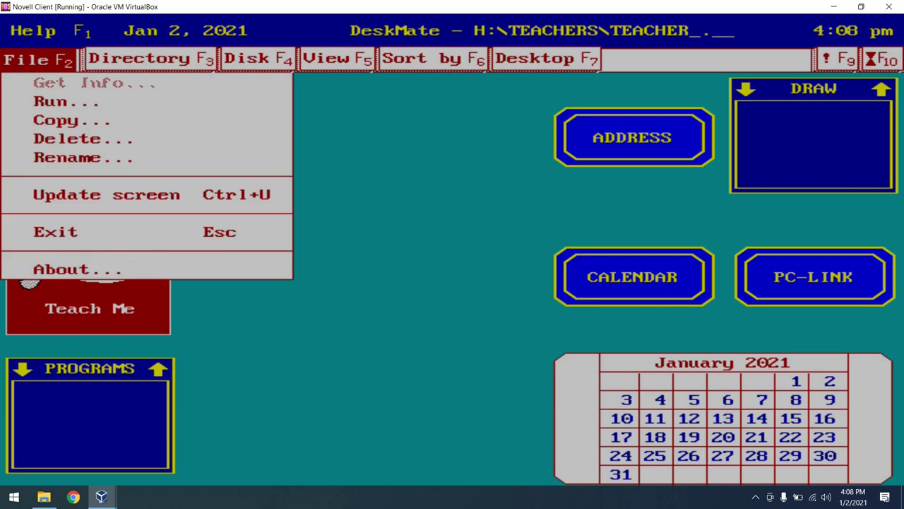
pyautogui.press('Up')
pyautogui.press('Up')
pyautogui.press('Return')
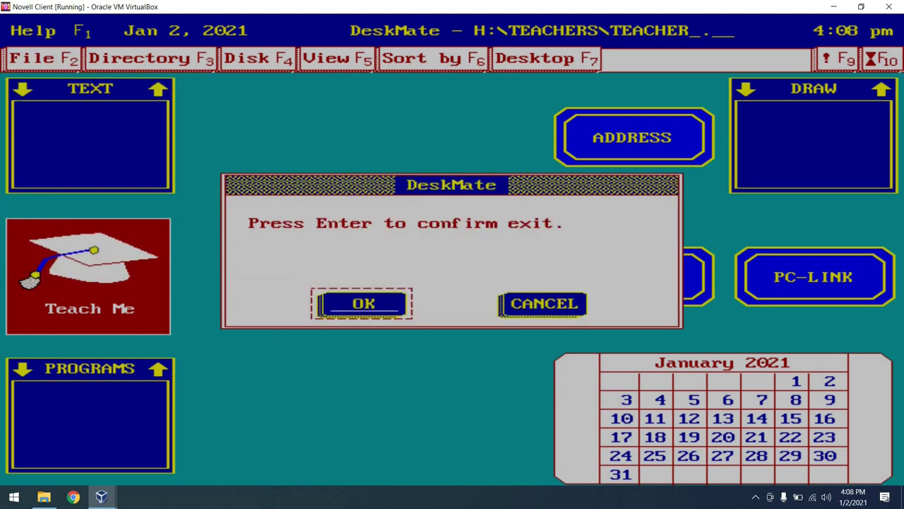
pyautogui.press('Return')
# Step: Launch WordPerfect from the Typing class menu, and exit it without saving the document
pyautogui.press('Down')
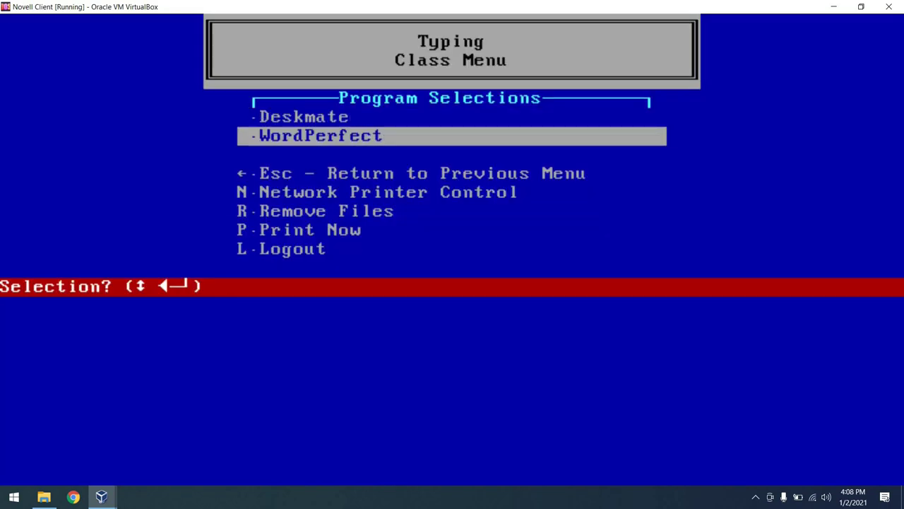
pyautogui.press('Return')
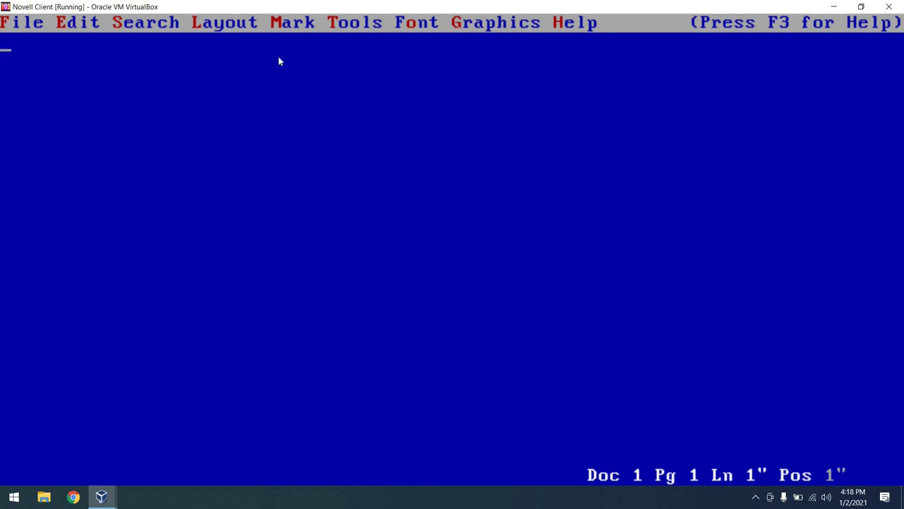
pyautogui.press('F7')
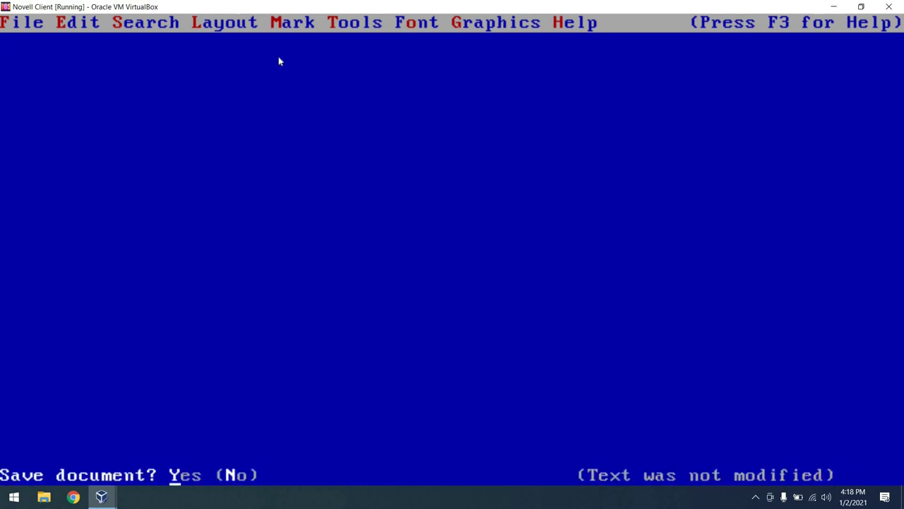
pyautogui.press('n')
pyautogui.press('y')
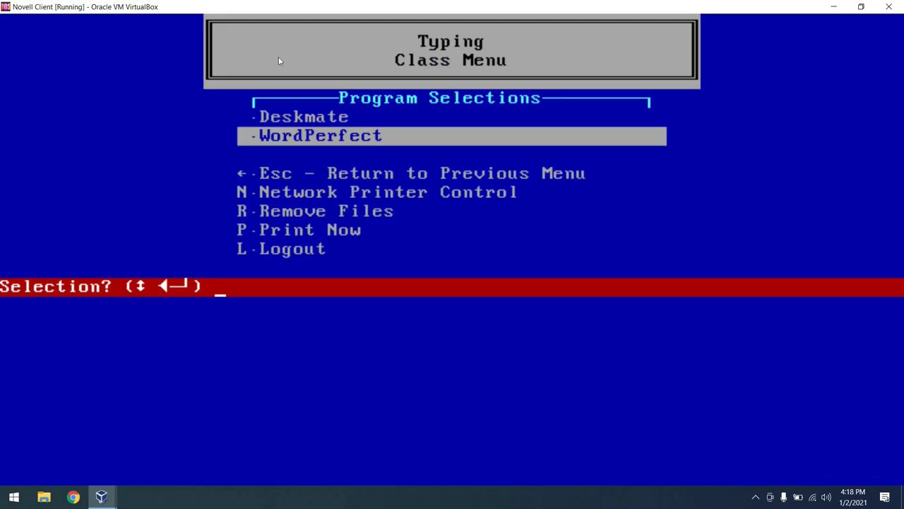
# Step: Launch Deskmate again from the Typing class menu and take the Novell Client virtual machine out of full-screen mode
pyautogui.press('Up')
pyautogui.press('Return')
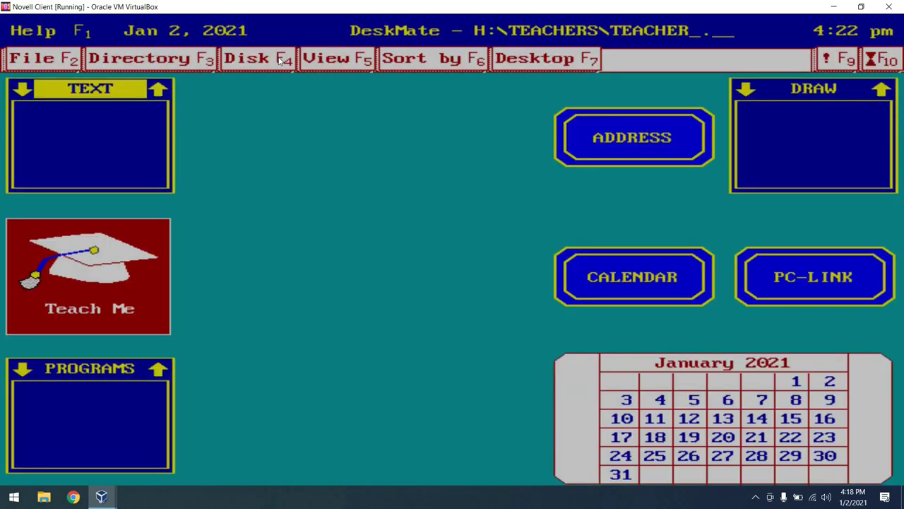
pyautogui.press('Control_R+f')
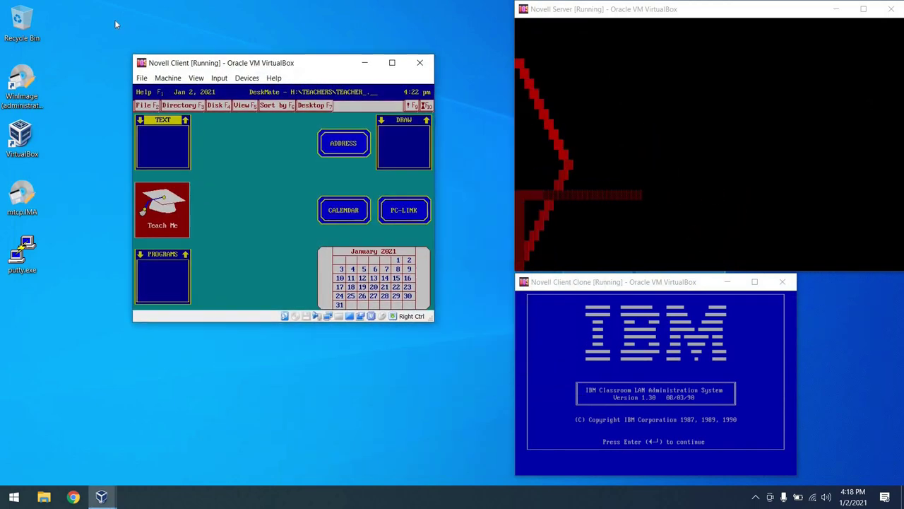
# Step: Switch to the Novell Client Clone virtual machine, maximize its window, and log in with the user ID student
pyautogui.click(575, 12)
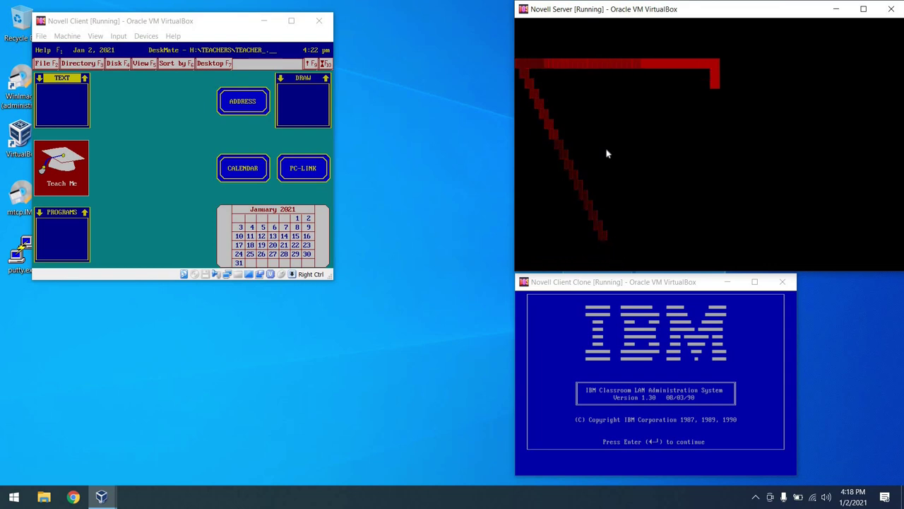
pyautogui.click(586, 282)
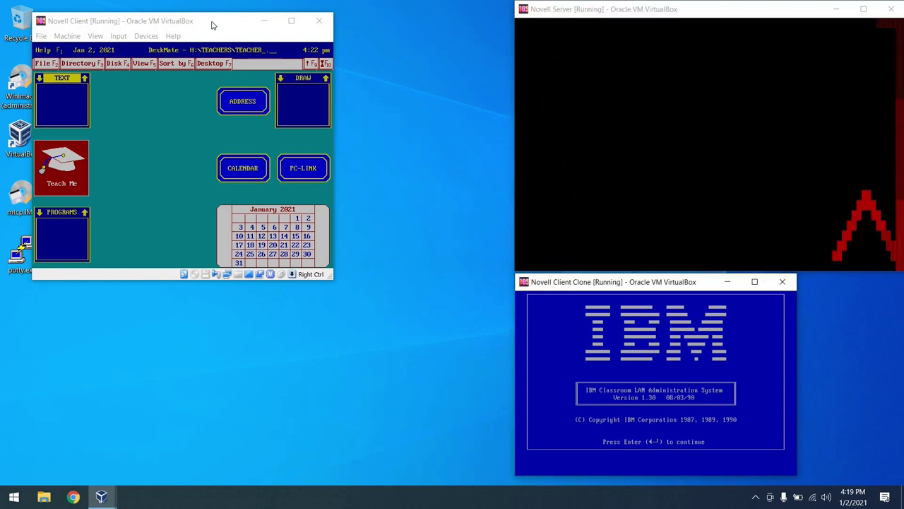
pyautogui.doubleClick(606, 283)
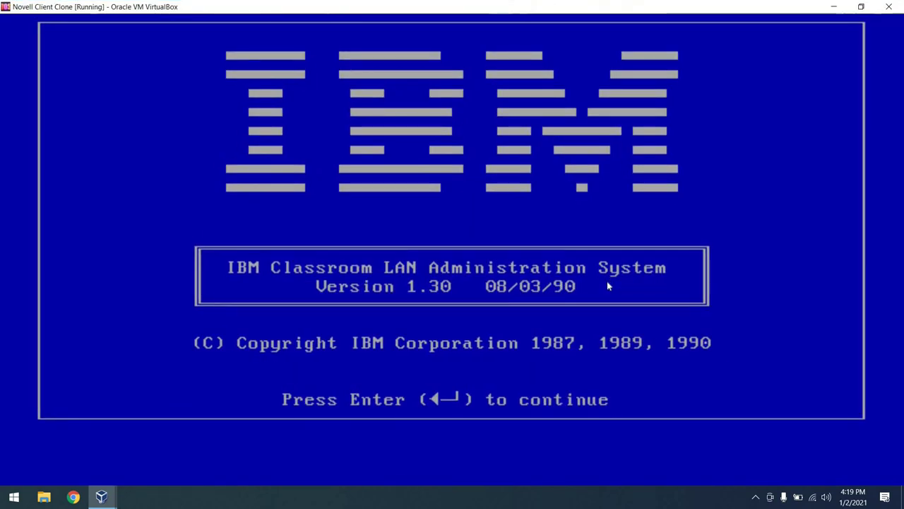
pyautogui.press('Return')
pyautogui.write('student')
pyautogui.press('Return')
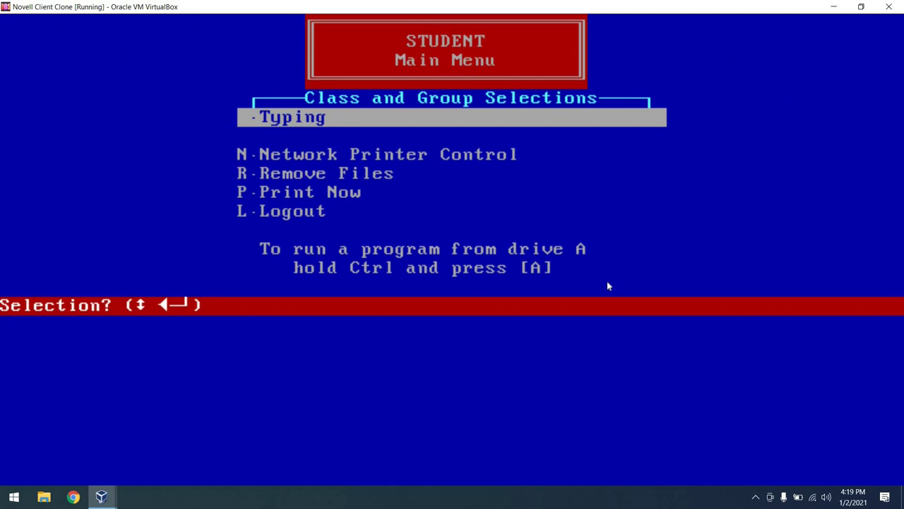
# Step: Open the Typing class menu, try to launch Deskmate as student, and dismiss the message
pyautogui.press('Return')
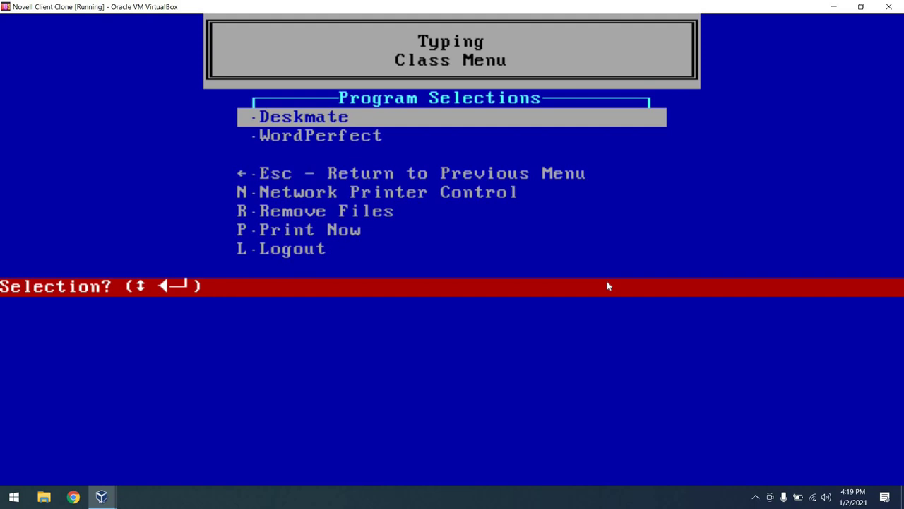
pyautogui.press('Return')
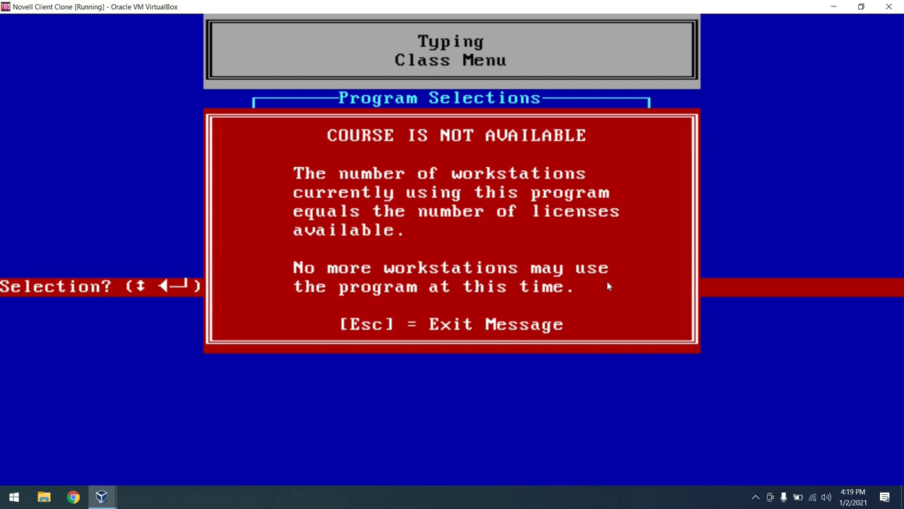
pyautogui.press('Escape')
# Step: Launch WordPerfect from the Typing class menu, exit it without saving, and return to the student main menu
pyautogui.press('Down')
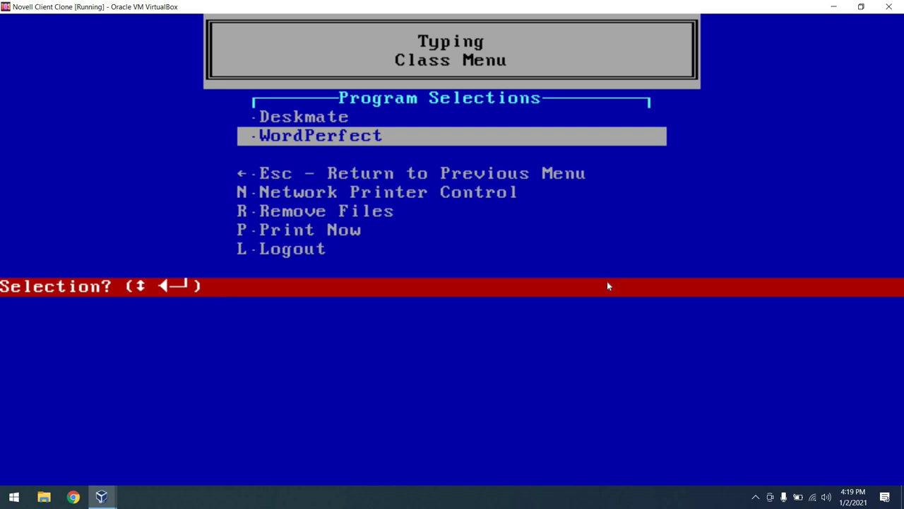
pyautogui.press('Return')
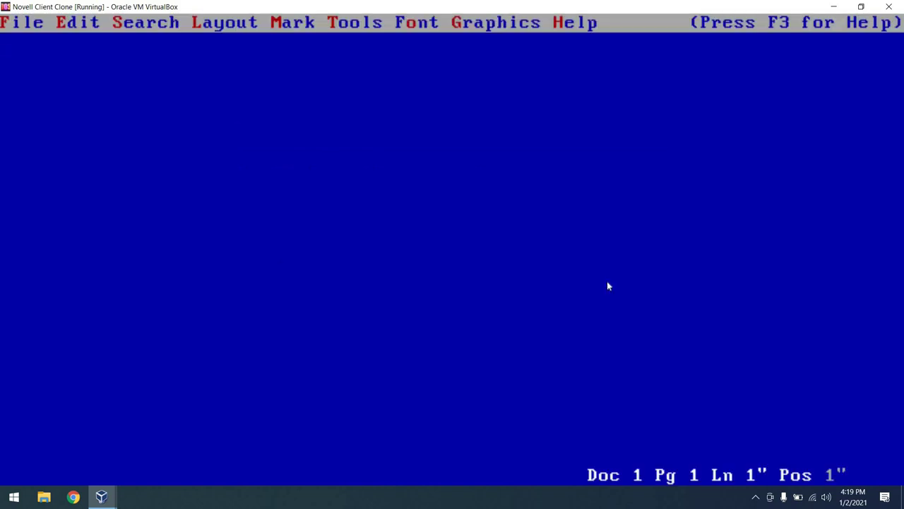
pyautogui.press('F7')
pyautogui.press('n')
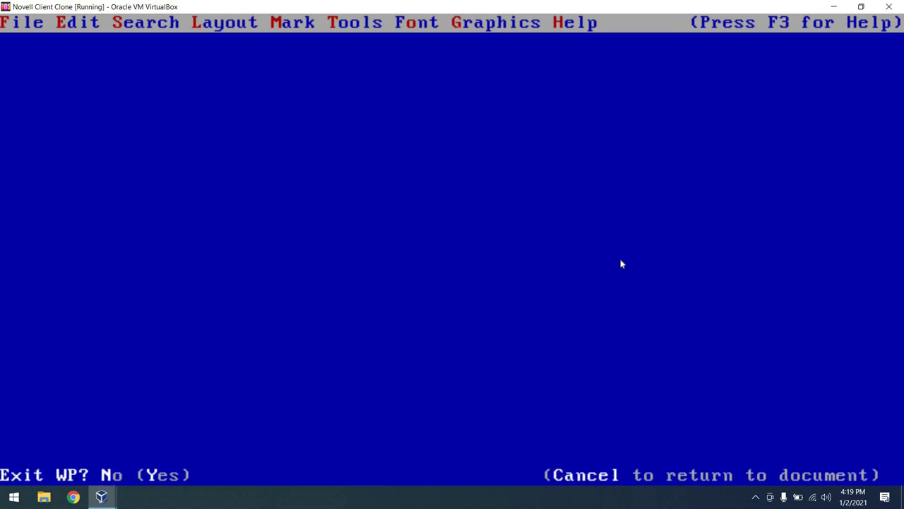
pyautogui.press('y')
pyautogui.press('Escape')
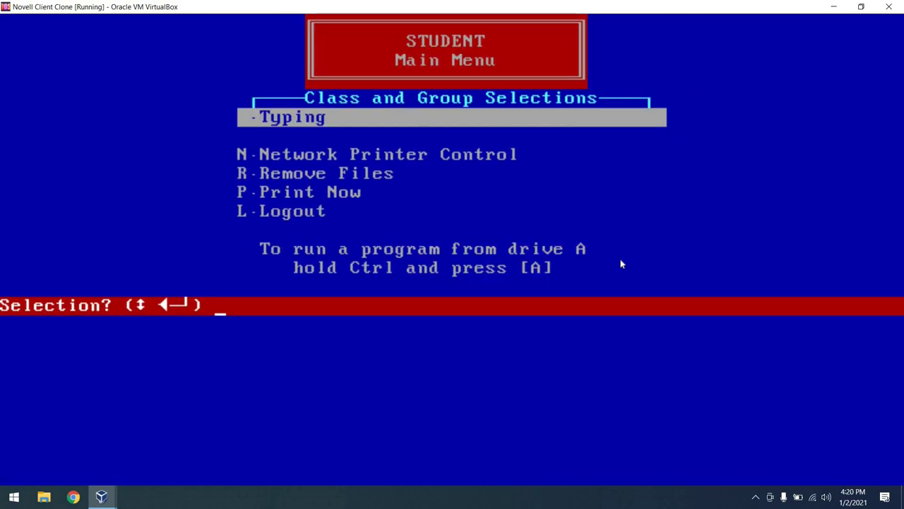
# Step: Log out the student account and log in with the user ID sysop
pyautogui.press('l')
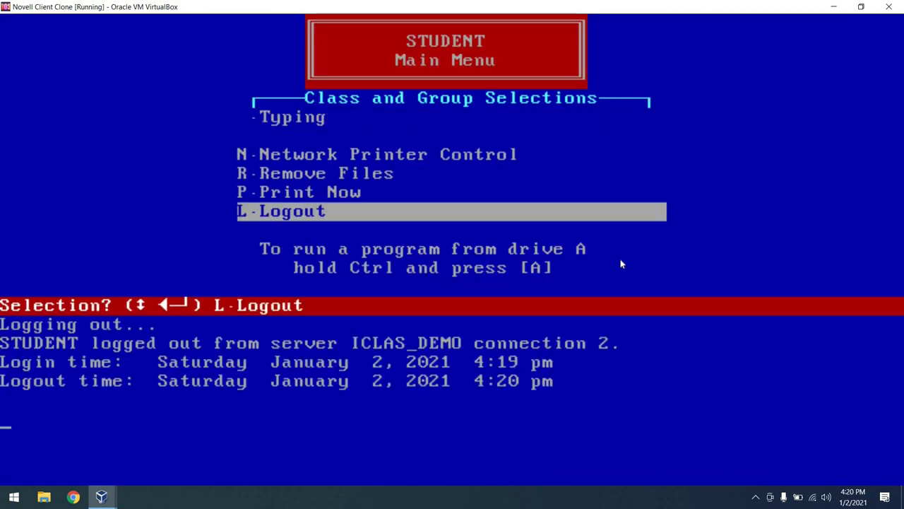
pyautogui.press('Return')
pyautogui.write('sysop')
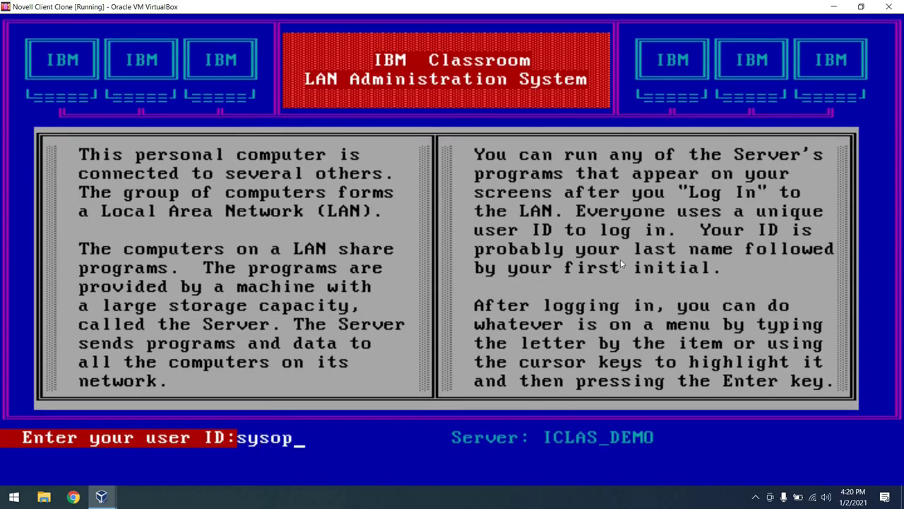
pyautogui.press('Return')
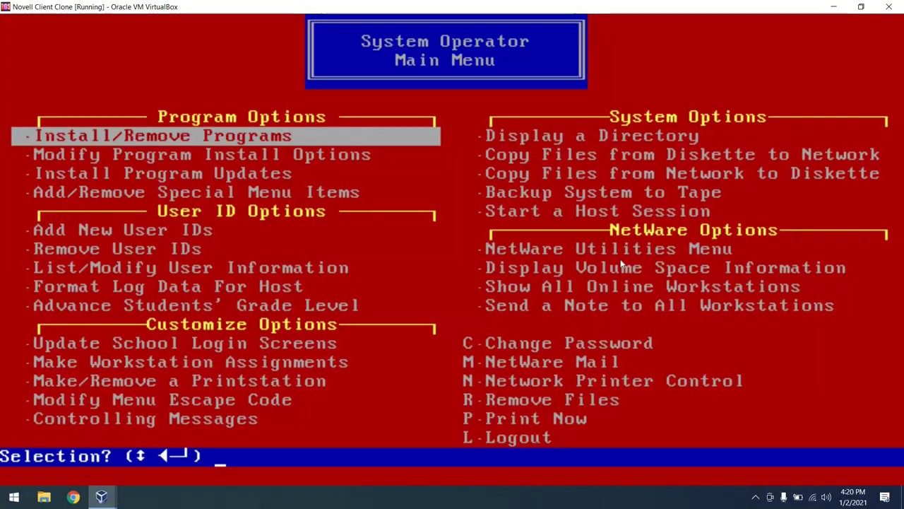
# Step: Send the note "Hello" to all workstations from the System Operator main menu
pyautogui.press('Down')
pyautogui.press('Down')
pyautogui.press('Down')
pyautogui.press('Down')
pyautogui.press('Down')
pyautogui.press('Down')
pyautogui.press('Down')
pyautogui.press('Down')
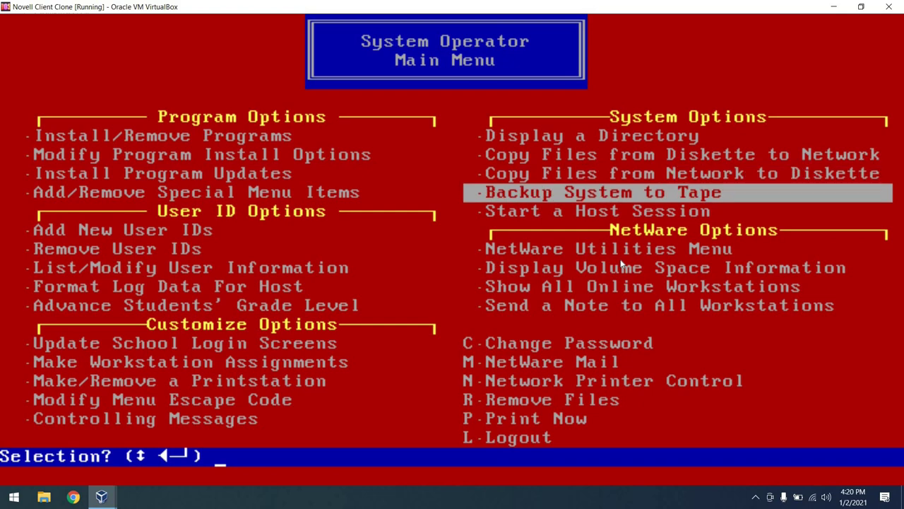
pyautogui.press('Return')
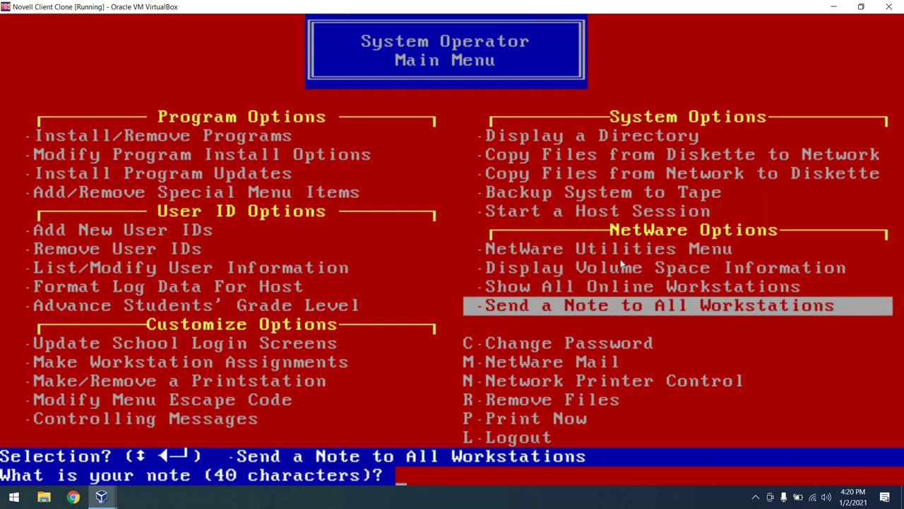
pyautogui.write('Hello')
pyautogui.press('Return')
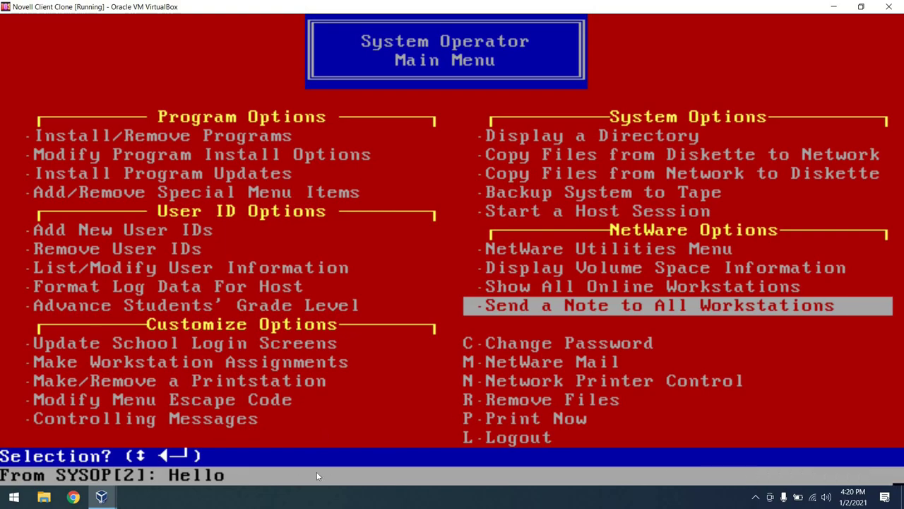
# Step: Shrink the Novell Client Clone window, switch to the Novell Client virtual machine, and exit Deskmate to the Typing class menu
pyautogui.hotkey('ctrl', 'f')
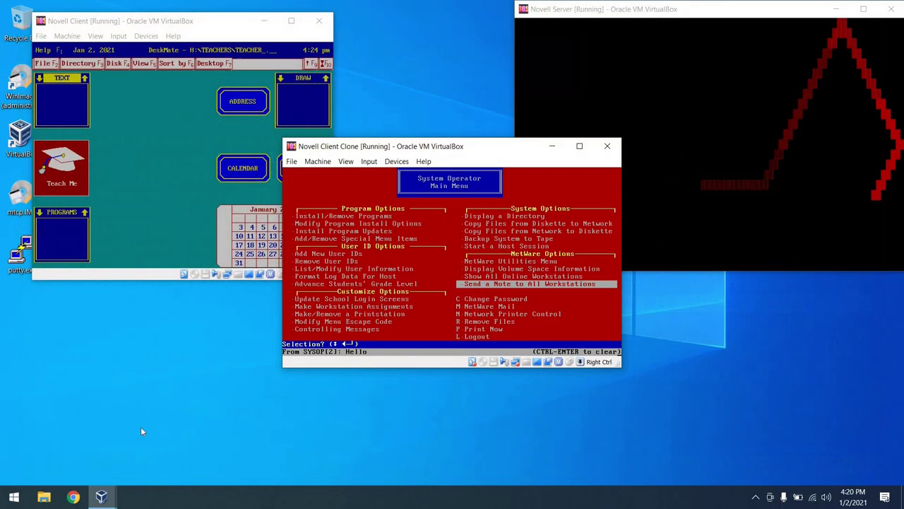
pyautogui.hotkey('alt', 'Tab')
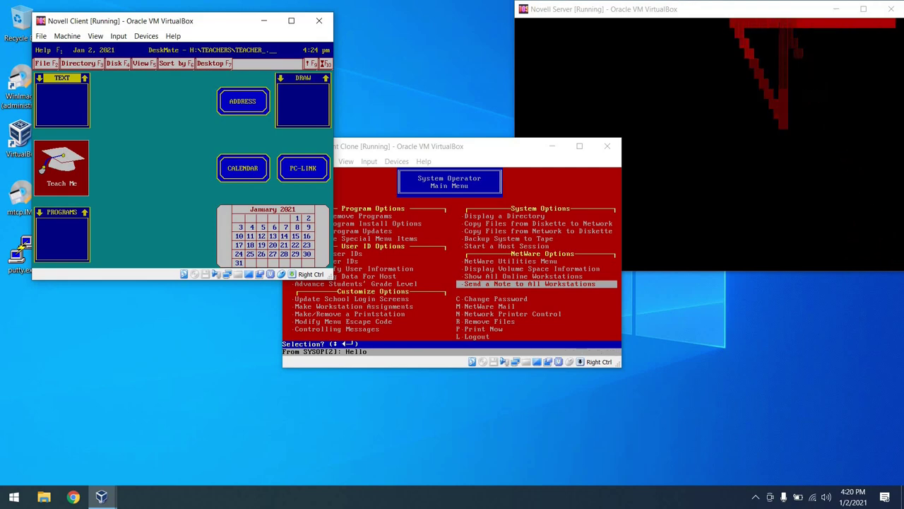
pyautogui.press('F2')
pyautogui.press('Up')
pyautogui.press('Up')
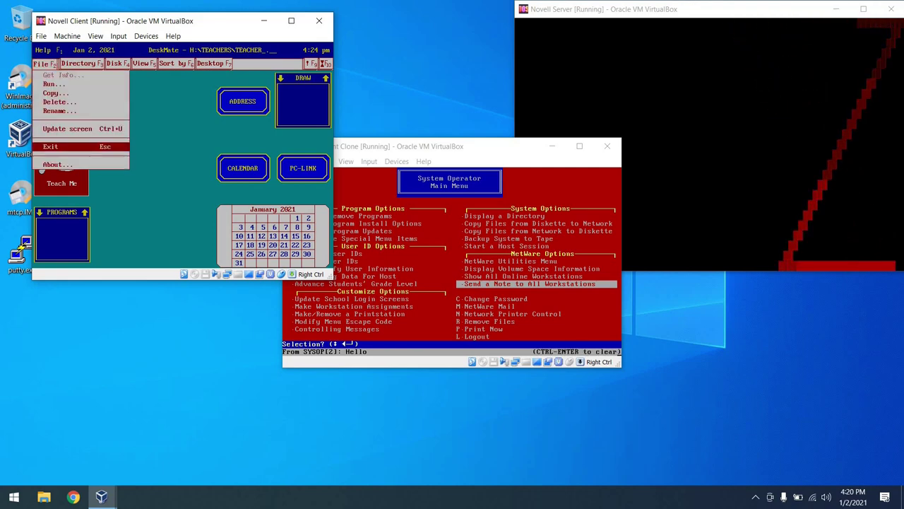
pyautogui.press('Return')
pyautogui.press('Return')
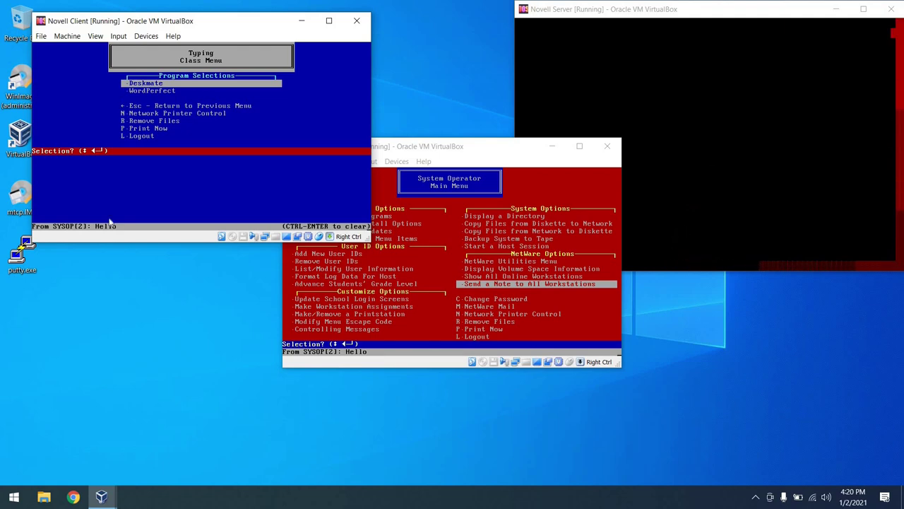
# Step: Enlarge the Novell Client display to read the received note, restore it, and return to an enlarged Novell Client Clone window
pyautogui.press('Control_R+c')
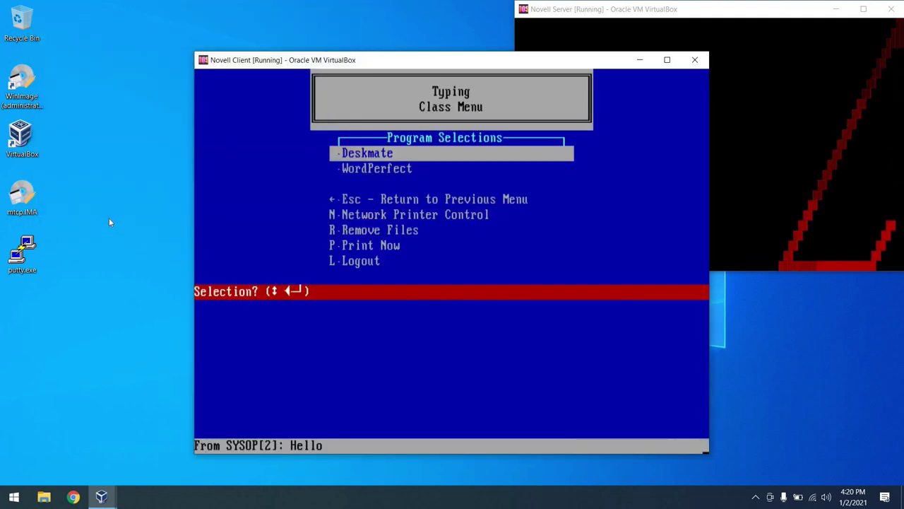
pyautogui.press('Control_R+c')
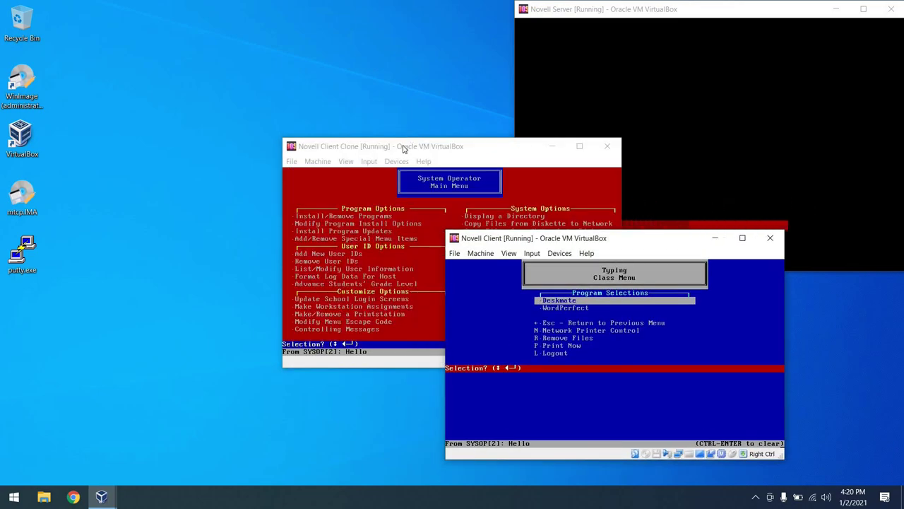
pyautogui.click(403, 148)
pyautogui.press('Control_R+c')
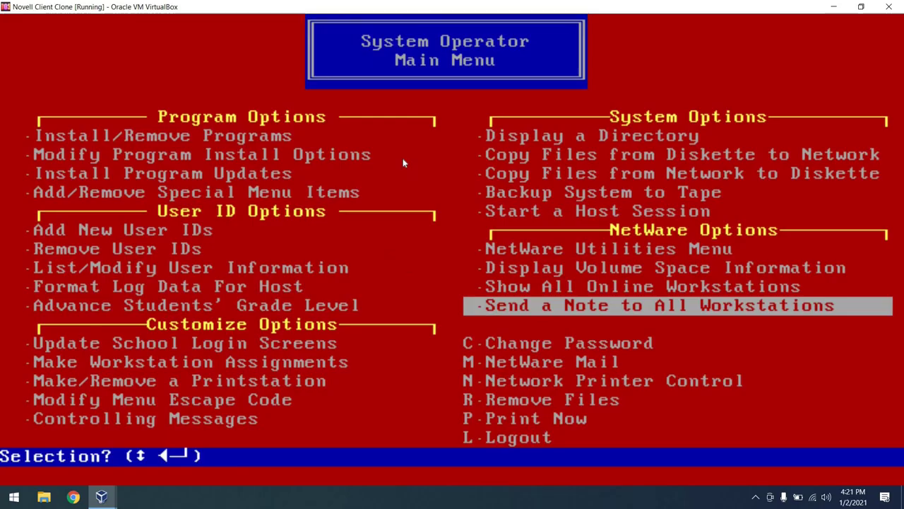
# Step: Examine WordPerfect's start instructions and number of licenses in Modify Program Install Options, leaving without saving changes
pyautogui.press('Left')
pyautogui.press('Up')
pyautogui.press('Up')
pyautogui.press('Up')
pyautogui.press('Up')
pyautogui.press('Up')
pyautogui.press('Up')
pyautogui.press('Up')
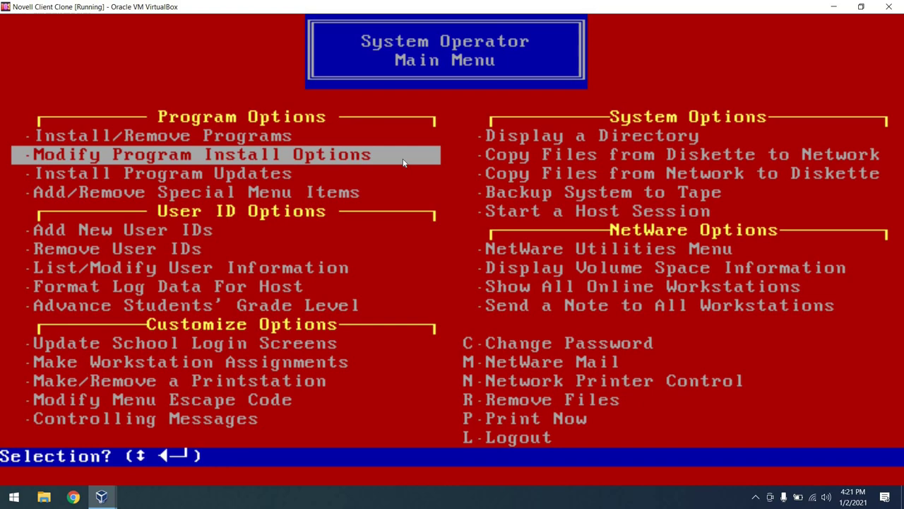
pyautogui.press('Return')
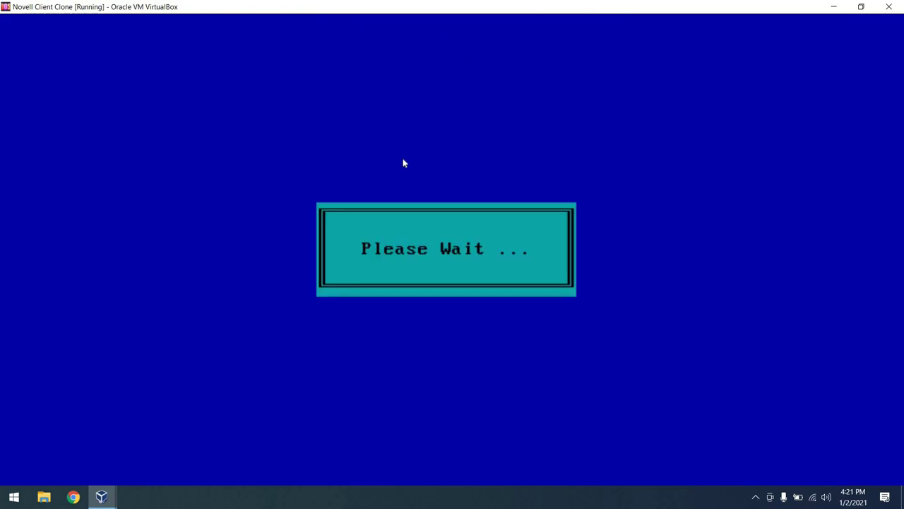
pyautogui.press('Return')
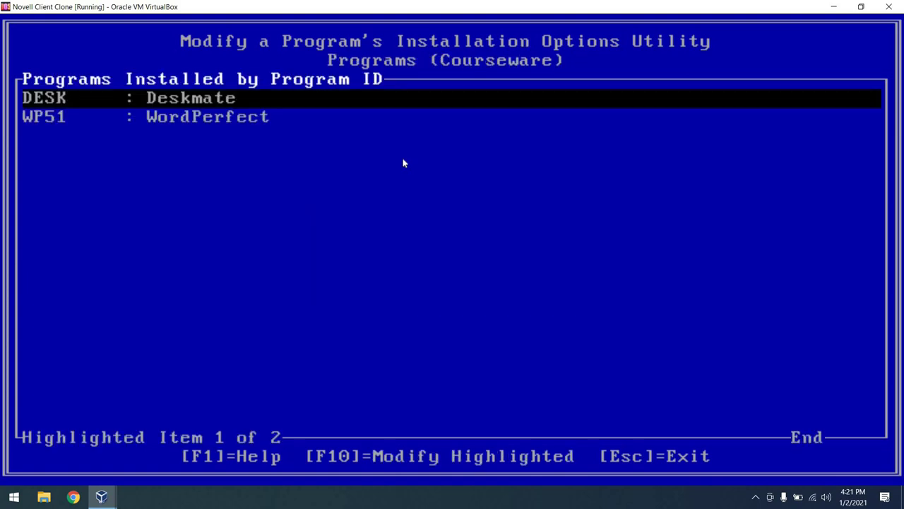
pyautogui.press('Down')
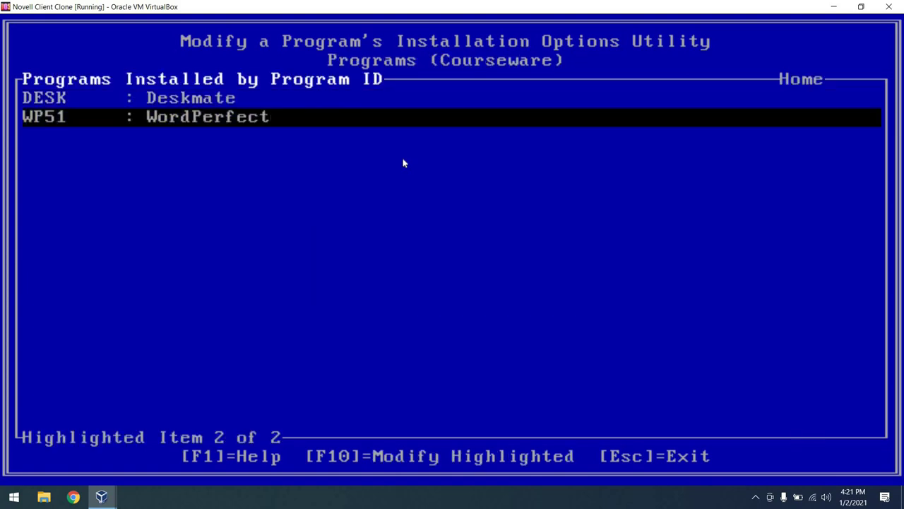
pyautogui.press('F10')
pyautogui.press('Down')
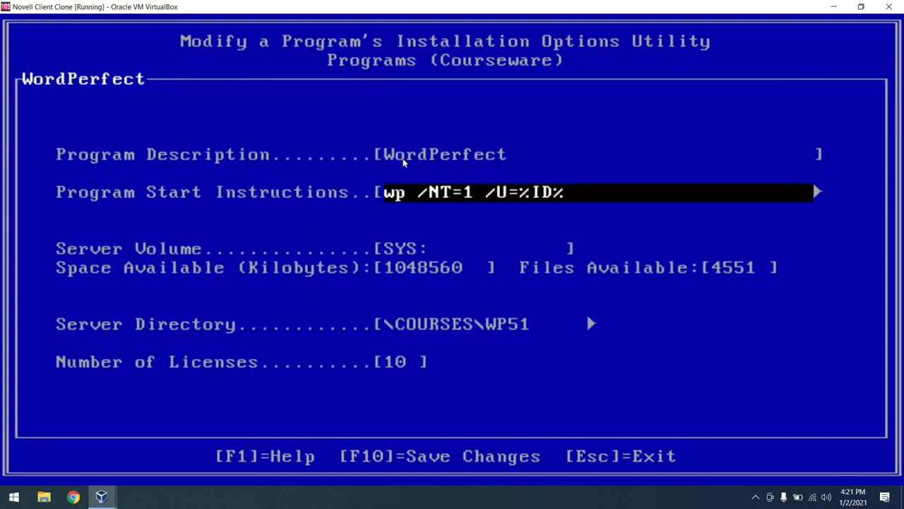
pyautogui.press('Right')
pyautogui.press('Right')
pyautogui.press('Right')
pyautogui.press('Right')
pyautogui.press('Right')
pyautogui.press('Down')
pyautogui.press('Down')
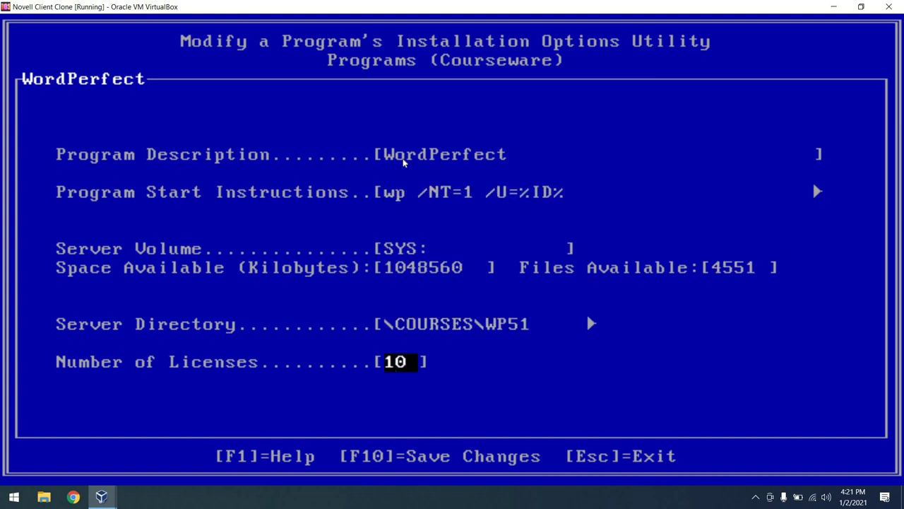
pyautogui.press('Escape')
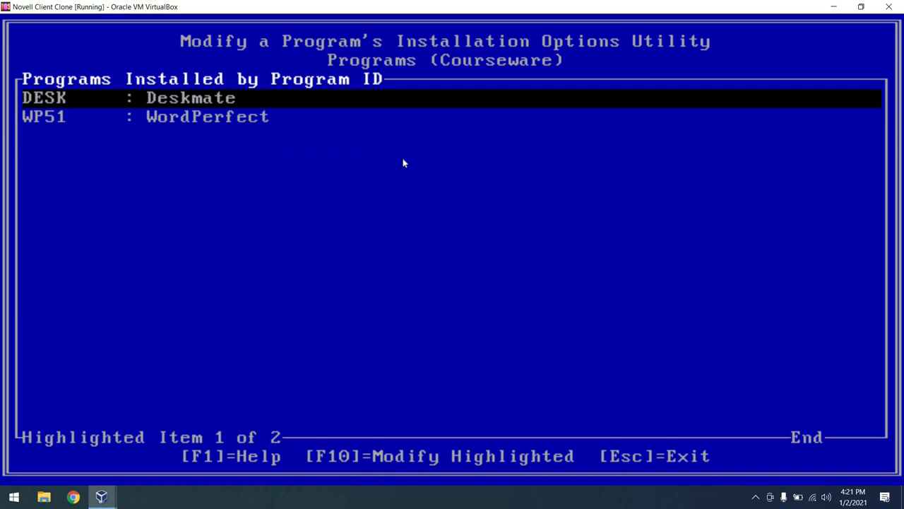
pyautogui.press('Escape')
# Step: Add the special menu item "Network game for color monitor" with its default installation options, and restore the virtual machine window's smaller size
pyautogui.press('Down')
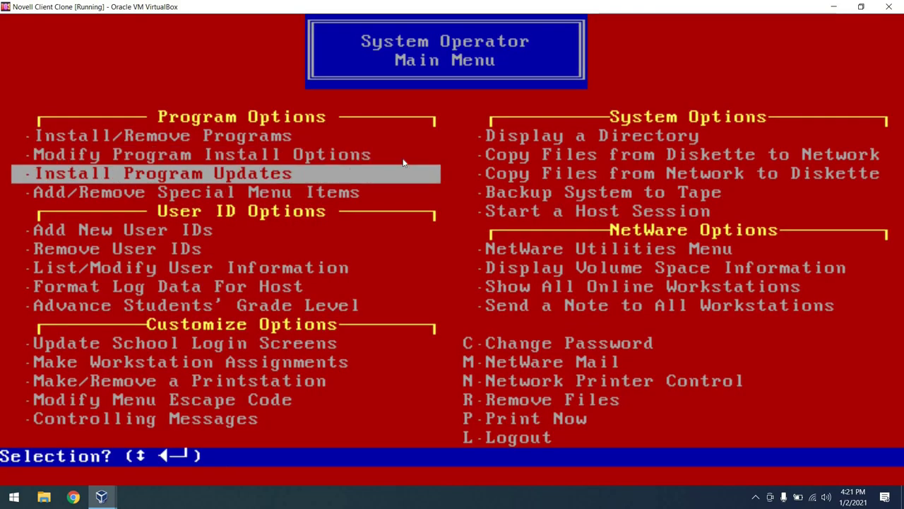
pyautogui.press('Down')
pyautogui.press('Up')
pyautogui.press('Down')
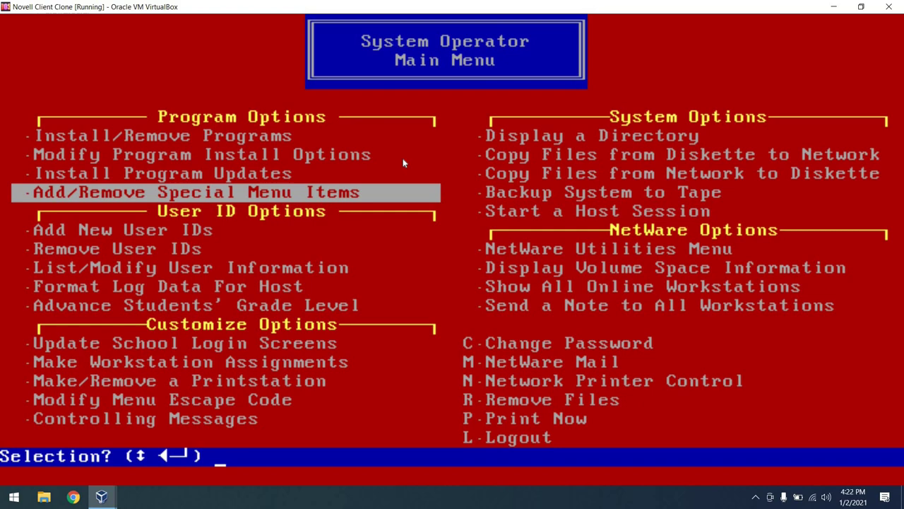
pyautogui.press('Return')
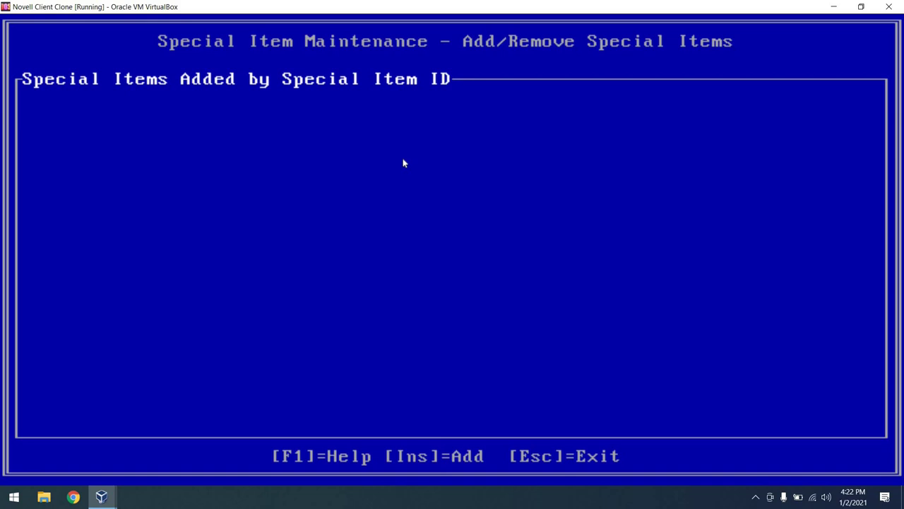
pyautogui.press('Insert')
pyautogui.press('Down')
pyautogui.press('Down')
pyautogui.press('Down')
pyautogui.press('Down')
pyautogui.press('Down')
pyautogui.press('Down')
pyautogui.press('Down')
pyautogui.press('Down')
pyautogui.press('Down')
pyautogui.press('Down')
pyautogui.press('Down')
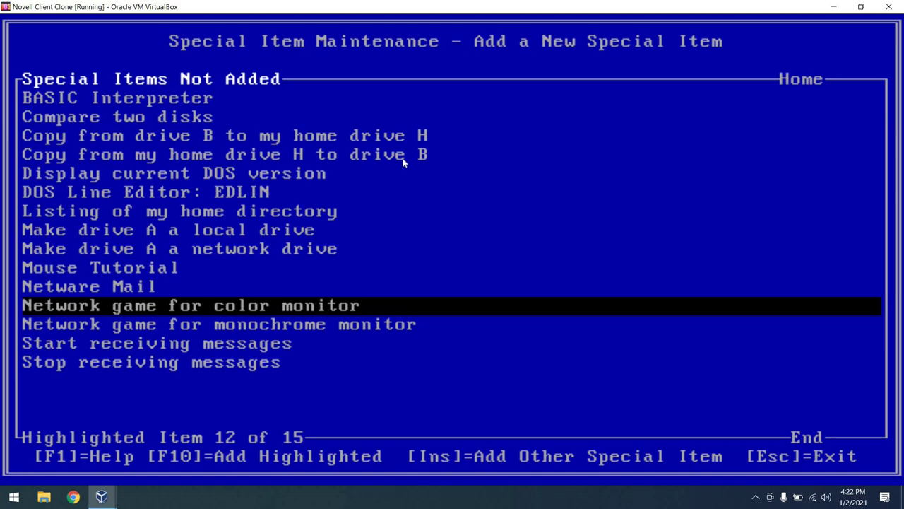
pyautogui.press('F10')
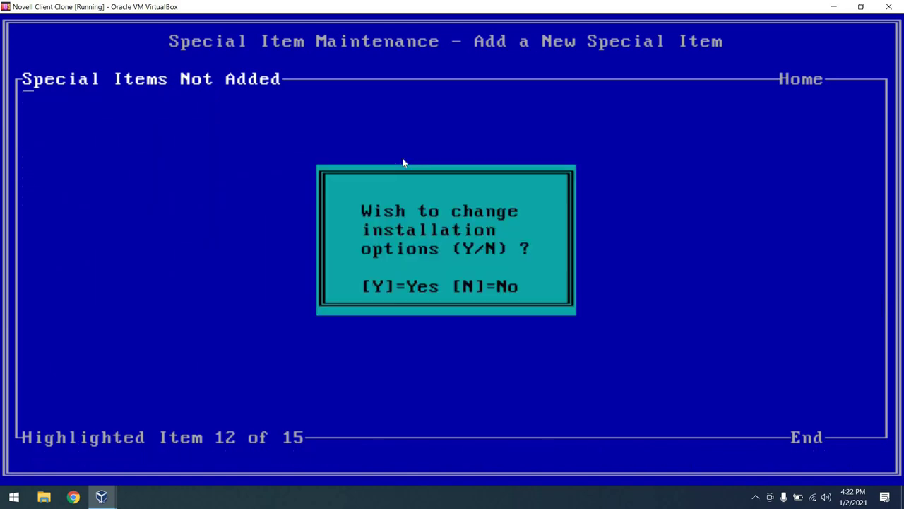
pyautogui.press('n')
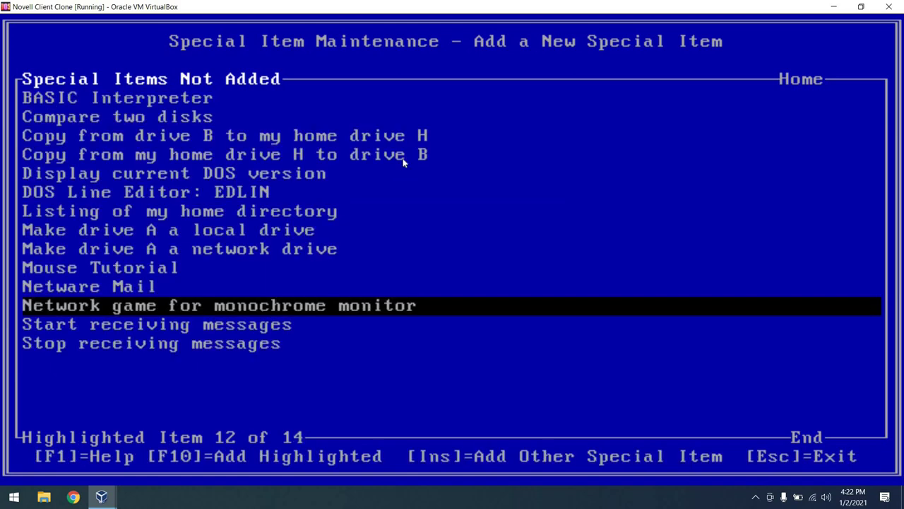
pyautogui.press('Escape')
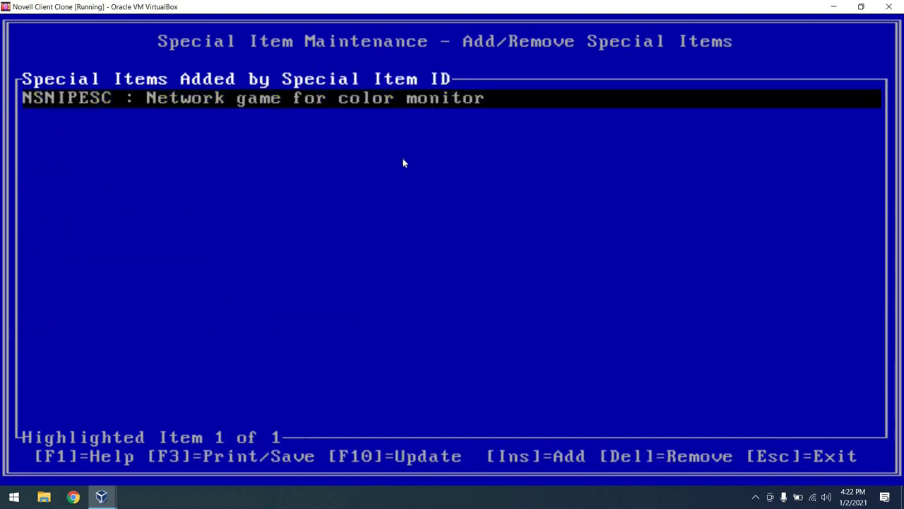
pyautogui.press('Escape')
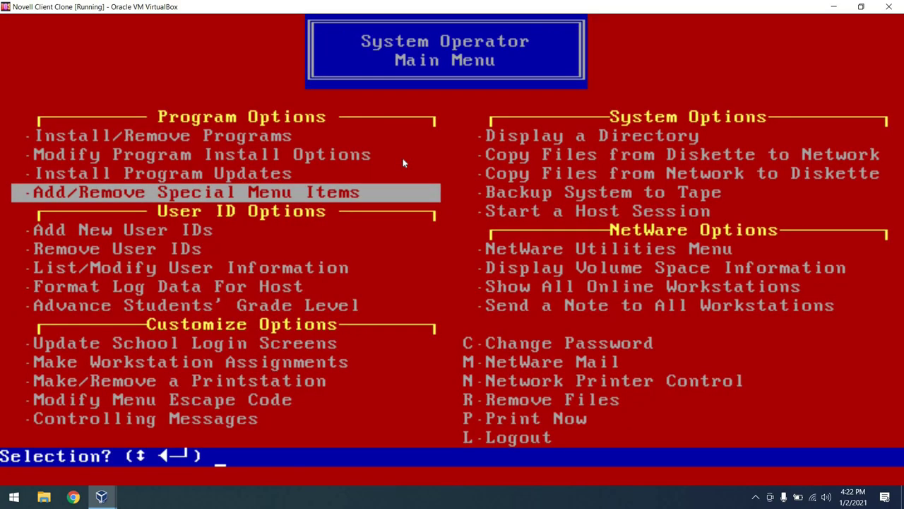
pyautogui.press('super+Down')
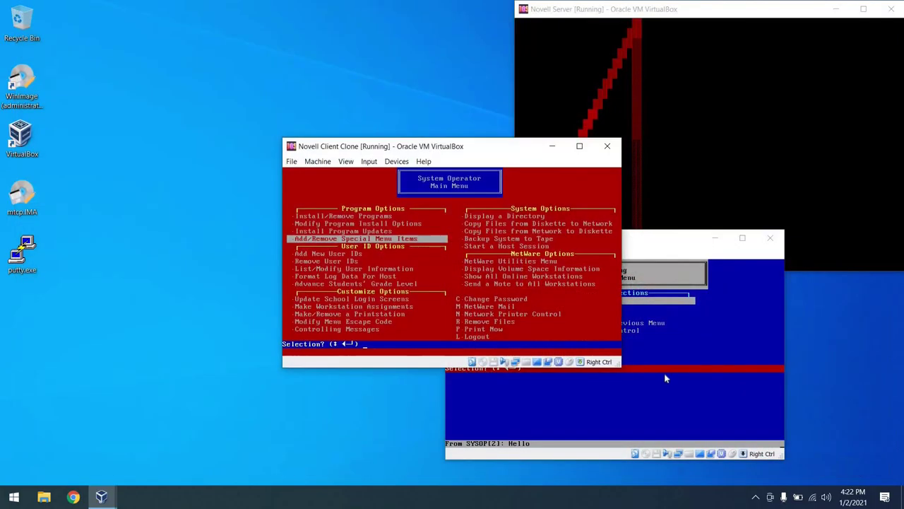
# Step: Switch to the Novell Client virtual machine, clear the received note, log out of the Typing class menu, and log in as teacher
pyautogui.click(665, 374)
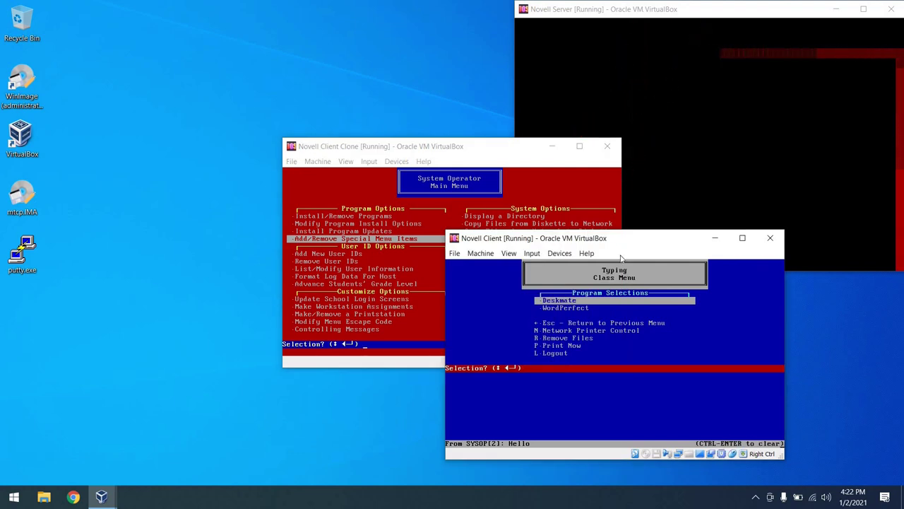
pyautogui.hotkey('ctrl', 'Return')
pyautogui.press('Up')
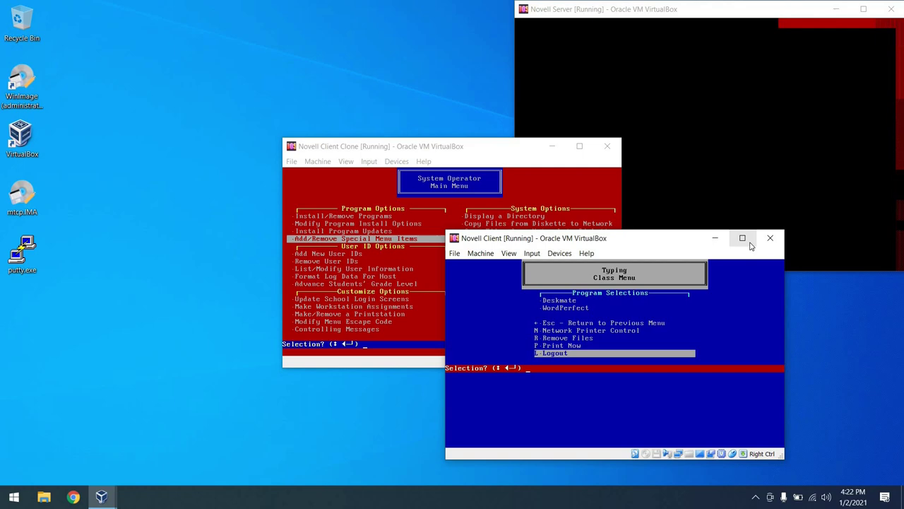
pyautogui.press('Return')
pyautogui.write('teacher')
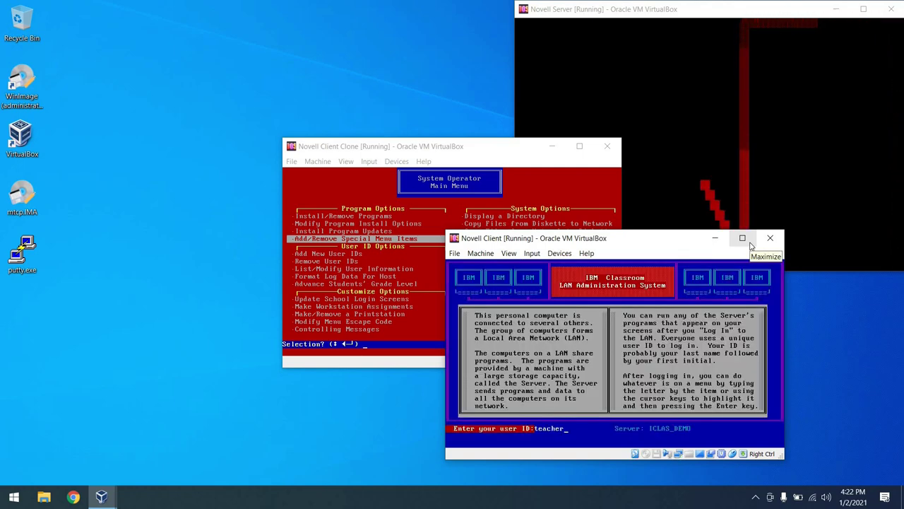
pyautogui.press('Return')
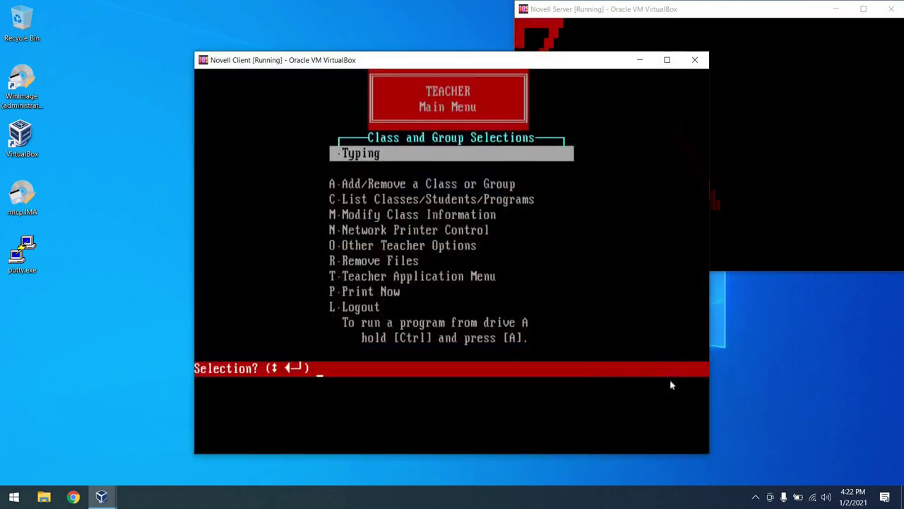
# Step: Open Add/Remove Special Menu Items in this Class for the Typing class
pyautogui.press('Down')
pyautogui.press('Down')
pyautogui.press('Up')
pyautogui.press('Down')
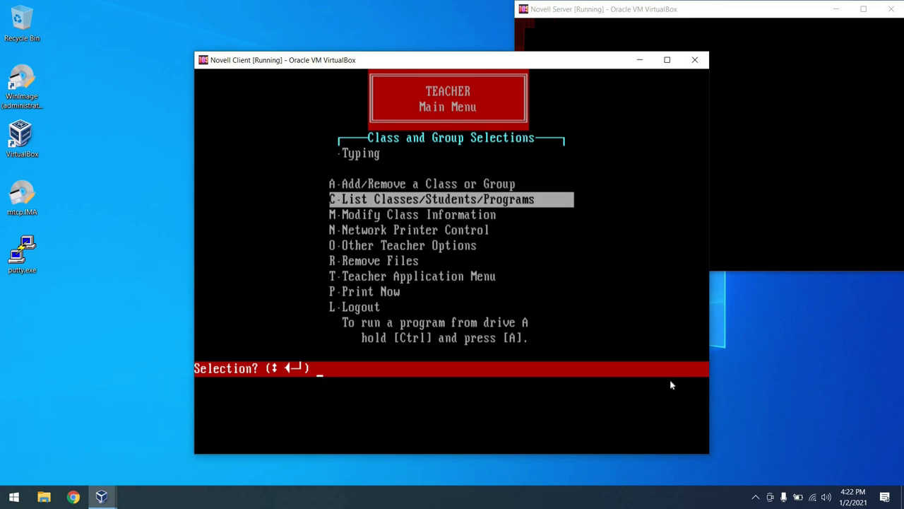
pyautogui.press('Up')
pyautogui.press('Up')
pyautogui.press('Return')
pyautogui.press('Up')
pyautogui.press('Up')
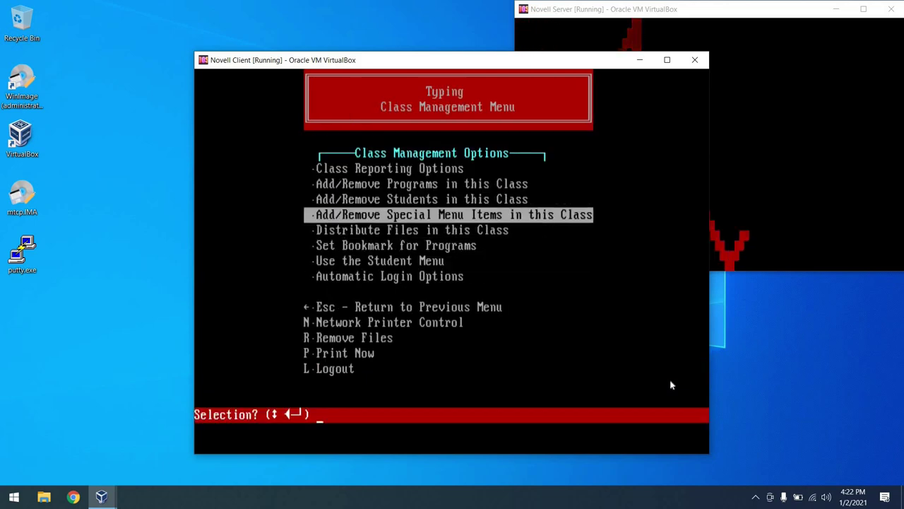
pyautogui.press('Return')
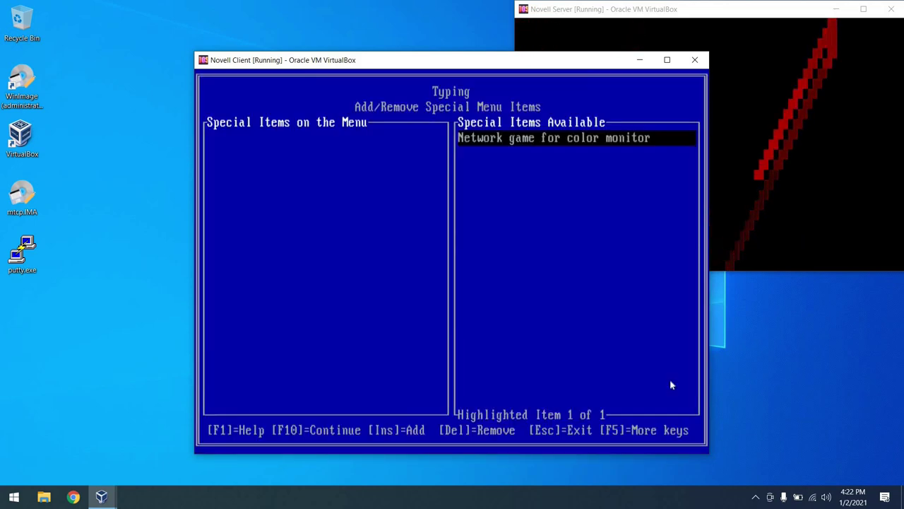
# Step: Add "Network game for color monitor" to the Typing class's special menu items, enlarging the virtual machine window, and return to Class Management
pyautogui.press('F5')
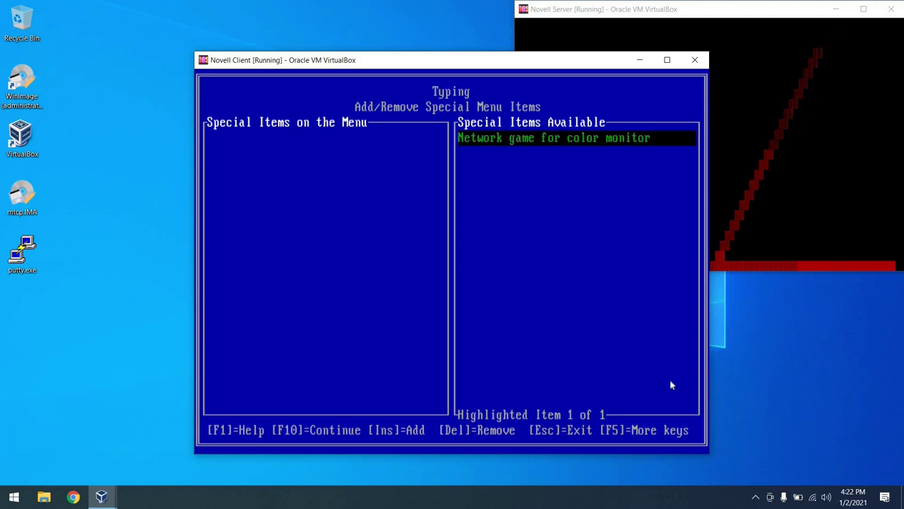
pyautogui.doubleClick(542, 61)
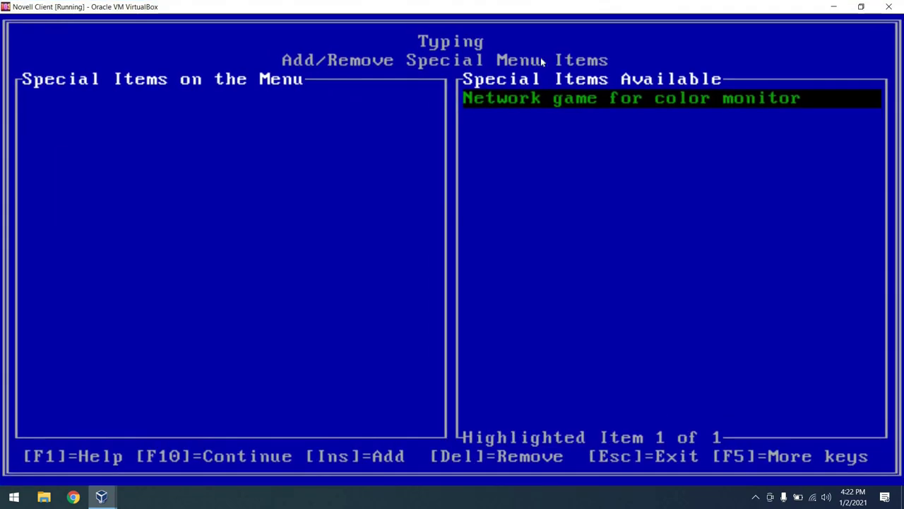
pyautogui.press('Insert')
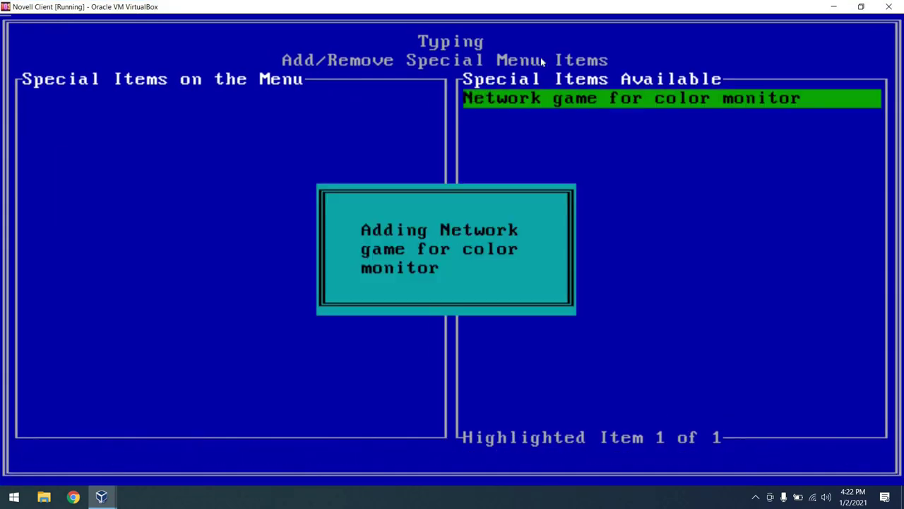
pyautogui.press('F10')
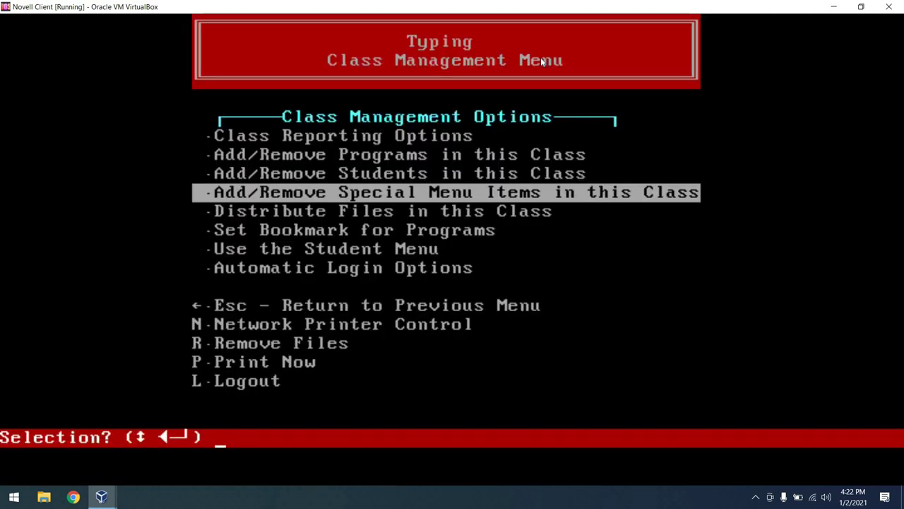
# Step: Run "Network game for color monitor" from the Typing class's student menu at skill level 5, continuing past its instructions
pyautogui.press('Down')
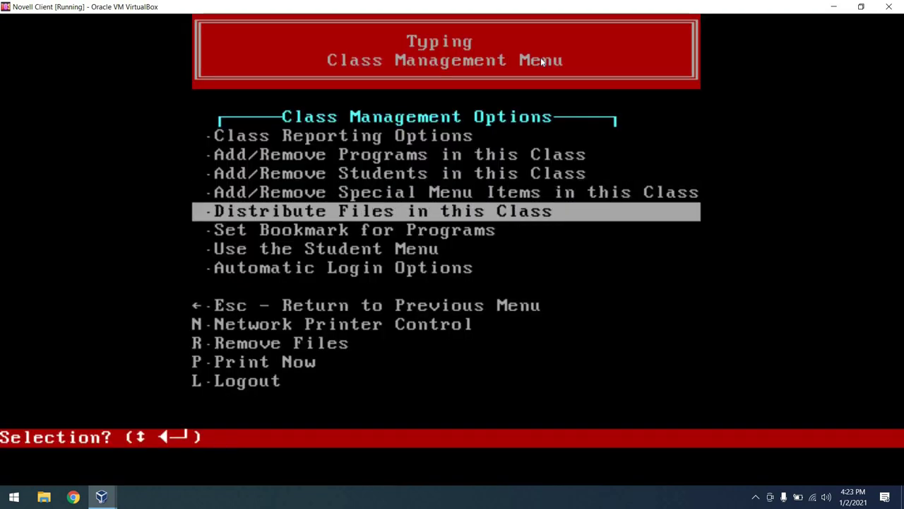
pyautogui.press('Down')
pyautogui.press('Down')
pyautogui.press('Return')
pyautogui.press('Down')
pyautogui.press('Down')
pyautogui.press('Return')
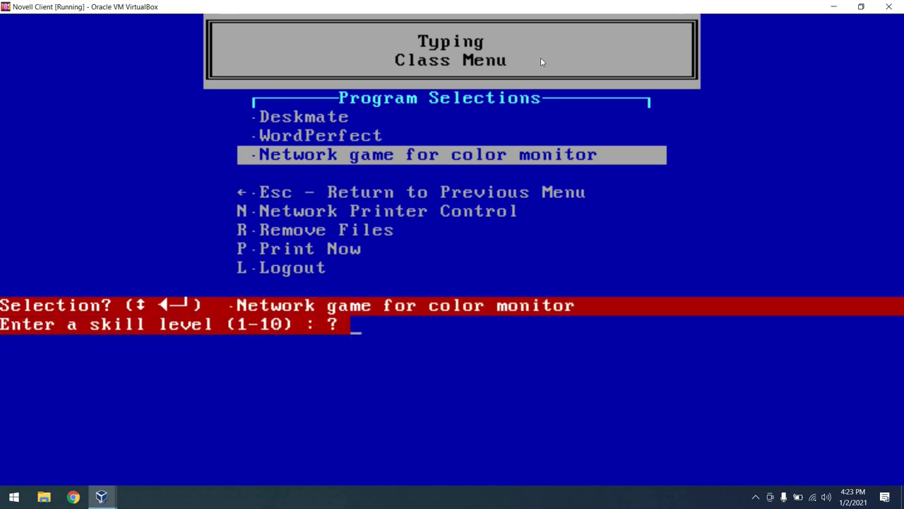
pyautogui.write('5')
pyautogui.press('Return')
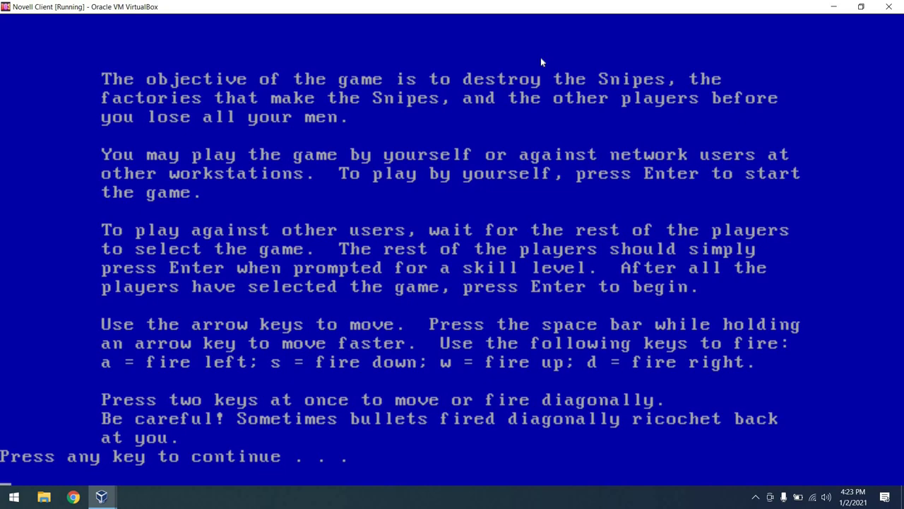
pyautogui.press('Return')
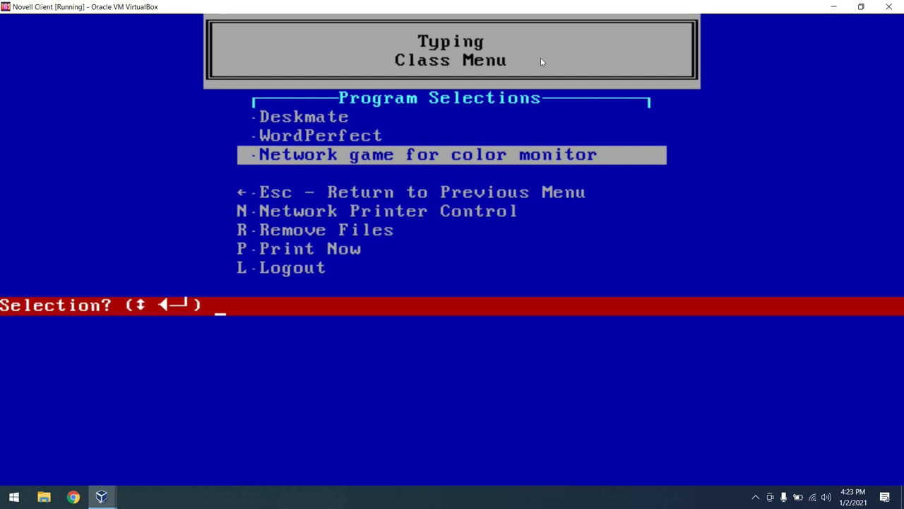
# Step: Restore the Novell Client window's smaller size, switch to the Novell Client Clone virtual machine, and enlarge its window
pyautogui.press('Control_R+f')
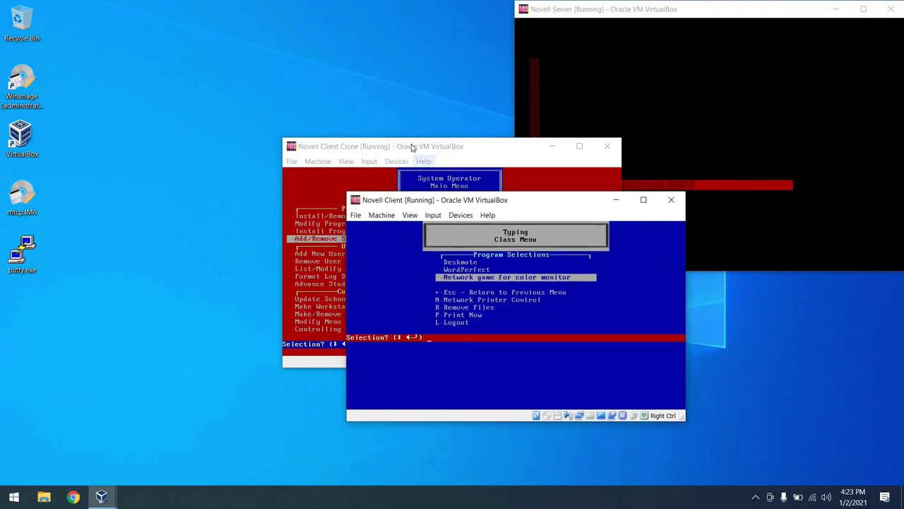
pyautogui.click(413, 147)
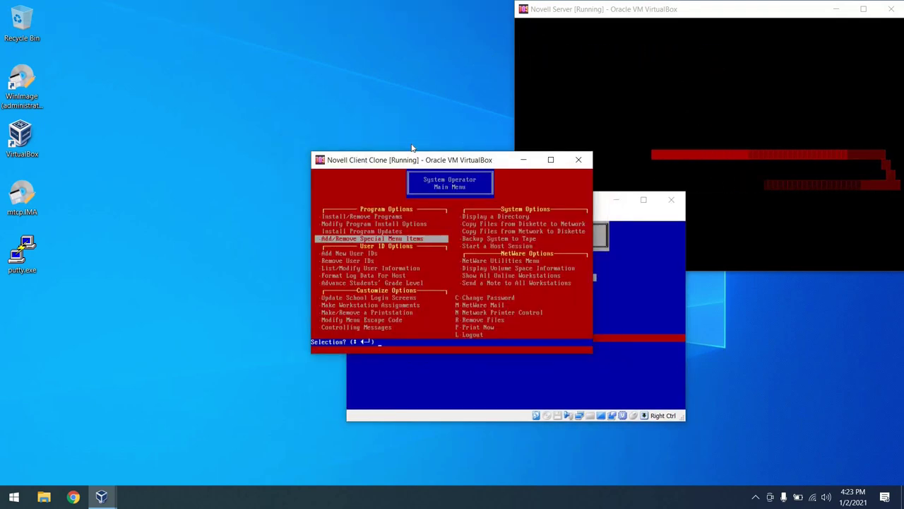
pyautogui.doubleClick(413, 160)
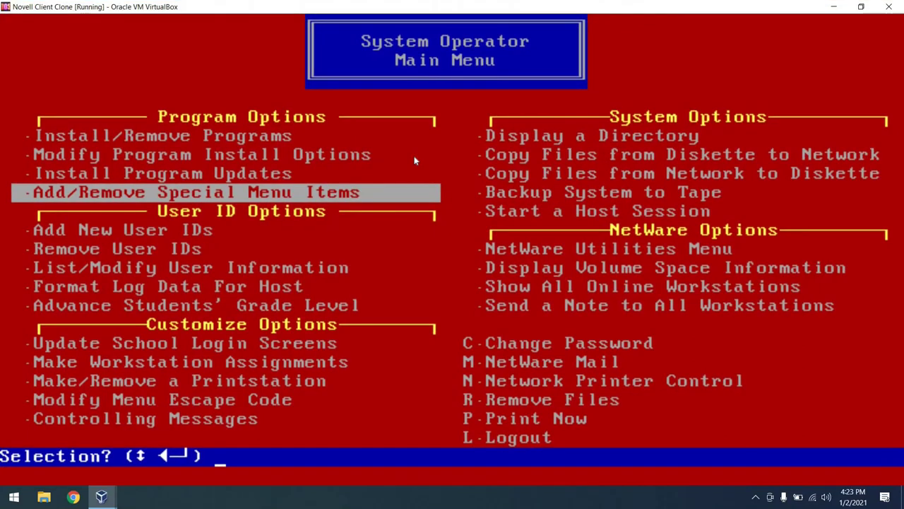
# Step: Advance the only listed student by one grade level in the Advance Students' Grade Level Utility, without printing a report
pyautogui.press('Down')
pyautogui.press('Down')
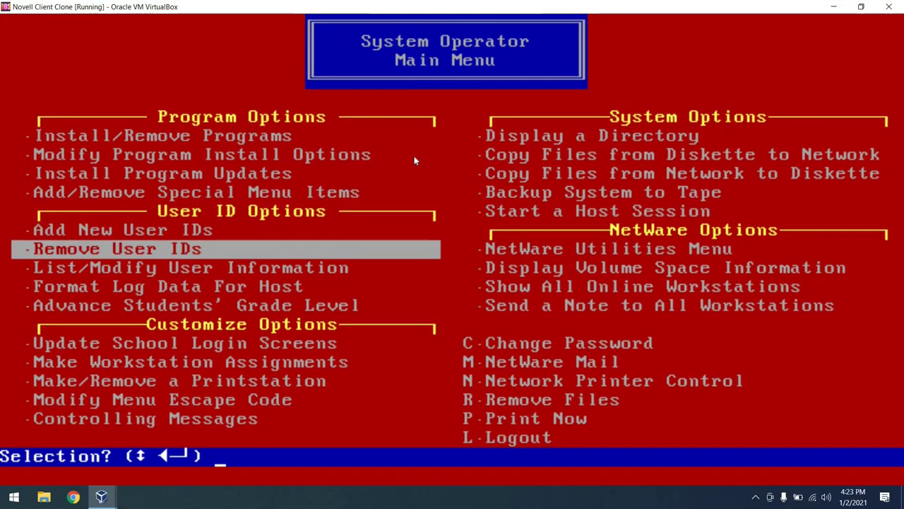
pyautogui.press('Down')
pyautogui.press('Down')
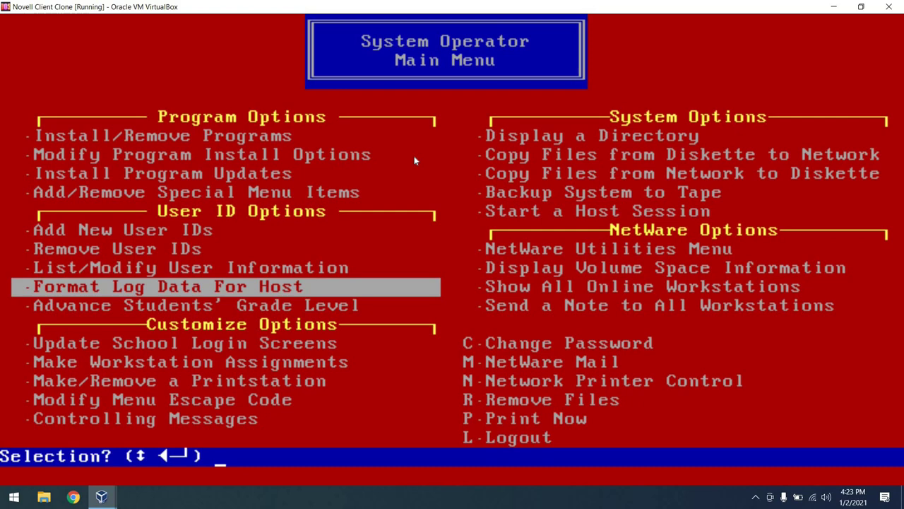
pyautogui.press('Down')
pyautogui.press('Return')
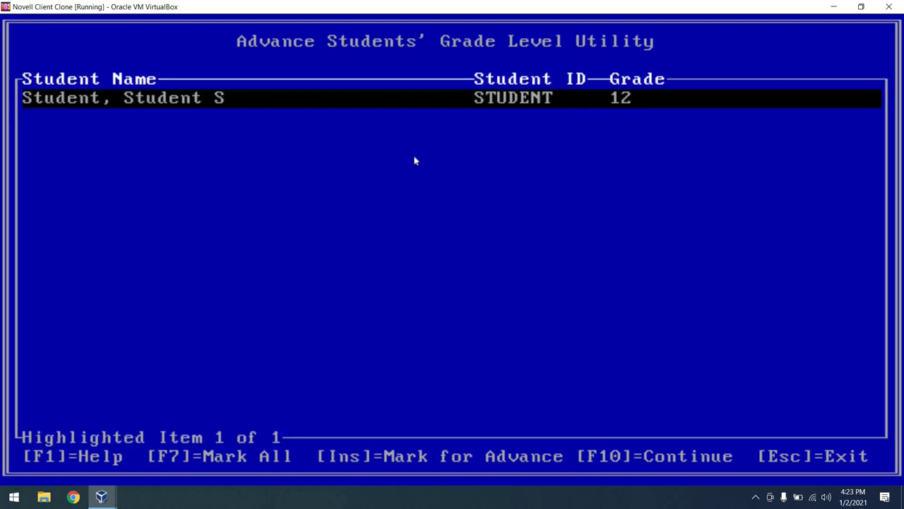
pyautogui.press('Insert')
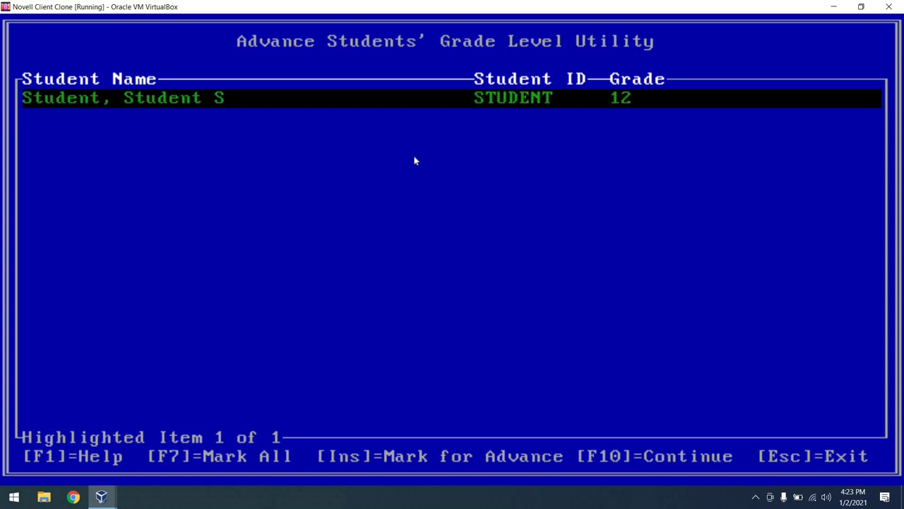
pyautogui.press('F10')
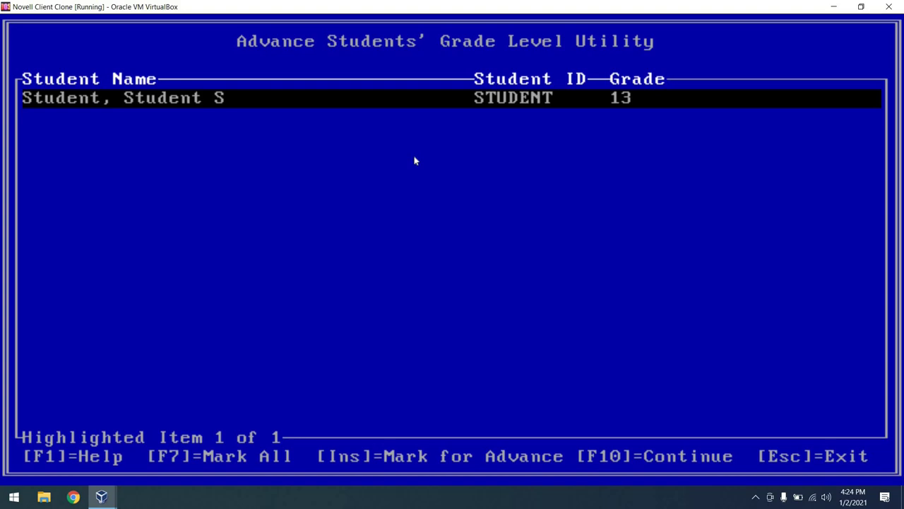
pyautogui.press('F10')
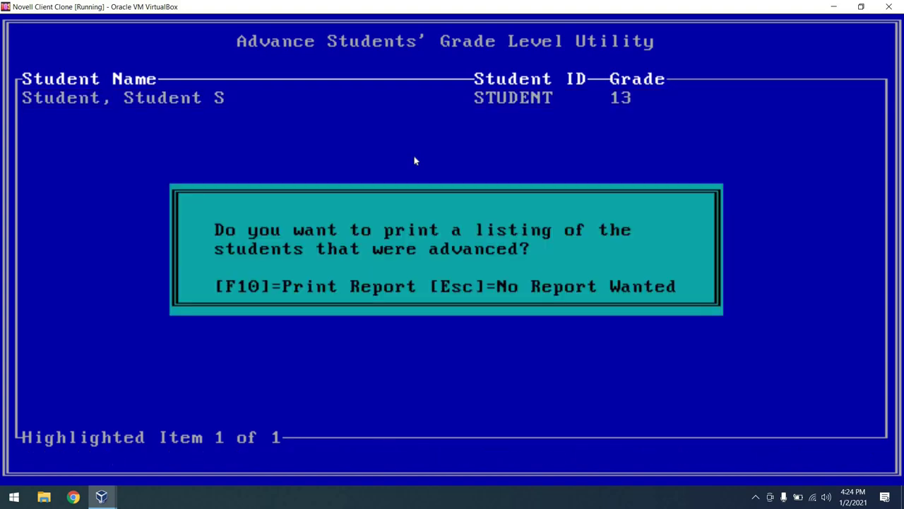
pyautogui.press('Escape')
# Step: Examine the station number entry under Make a Workstation Assignment, and return to the System Operator main menu
pyautogui.press('Down')
pyautogui.press('Down')
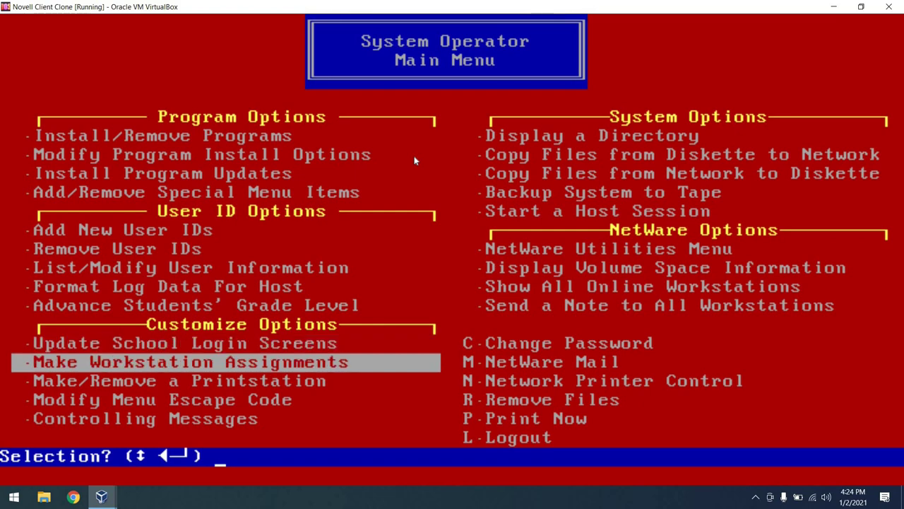
pyautogui.press('Up')
pyautogui.press('Down')
pyautogui.press('Return')
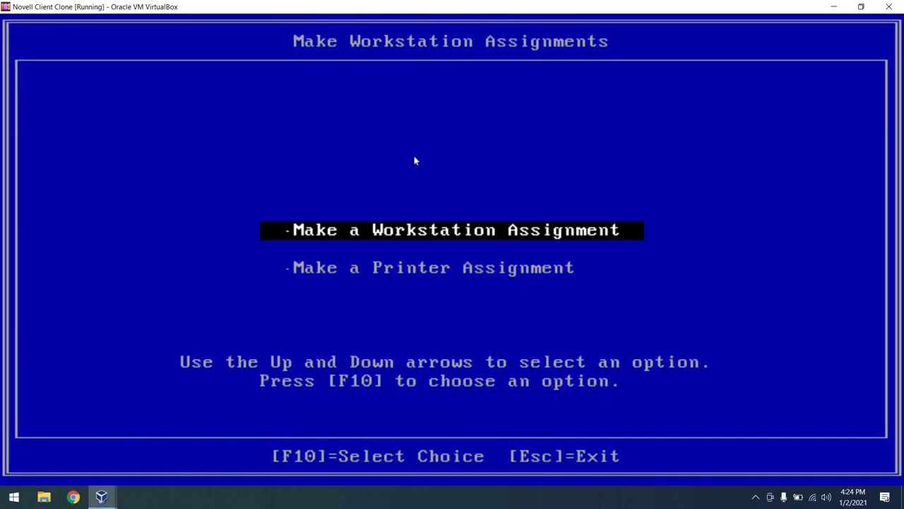
pyautogui.press('Down')
pyautogui.press('Up')
pyautogui.press('Return')
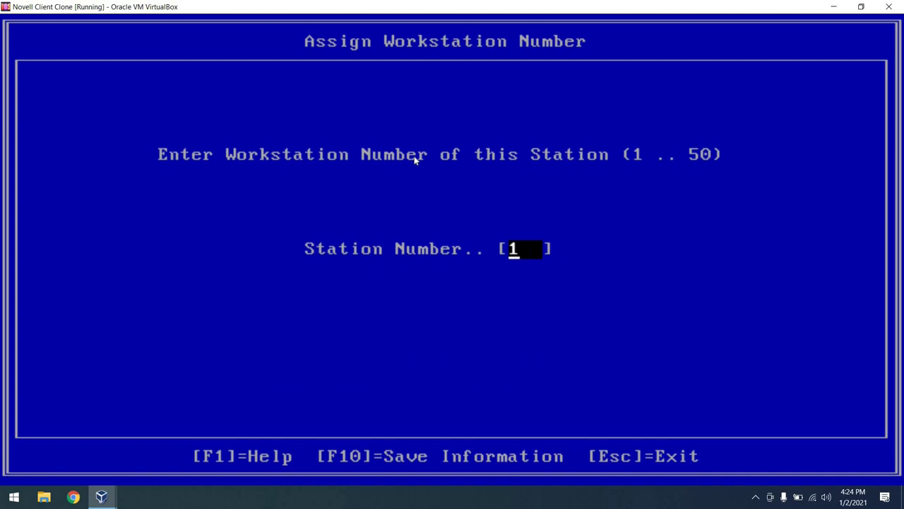
pyautogui.press('Return')
pyautogui.press('Escape')
pyautogui.press('Escape')
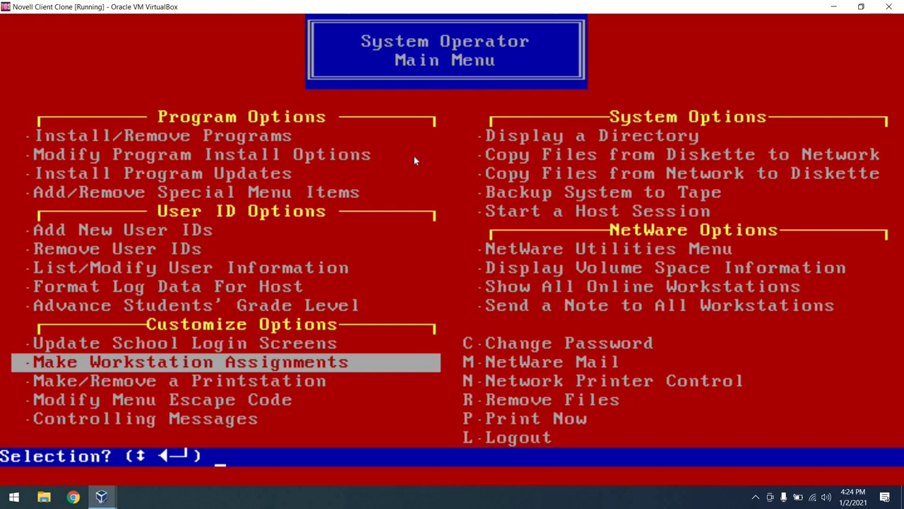
# Step: Examine the present escape sequence in Modify Menu Escape Code, leaving without saving a new code
pyautogui.press('Down')
pyautogui.press('Down')
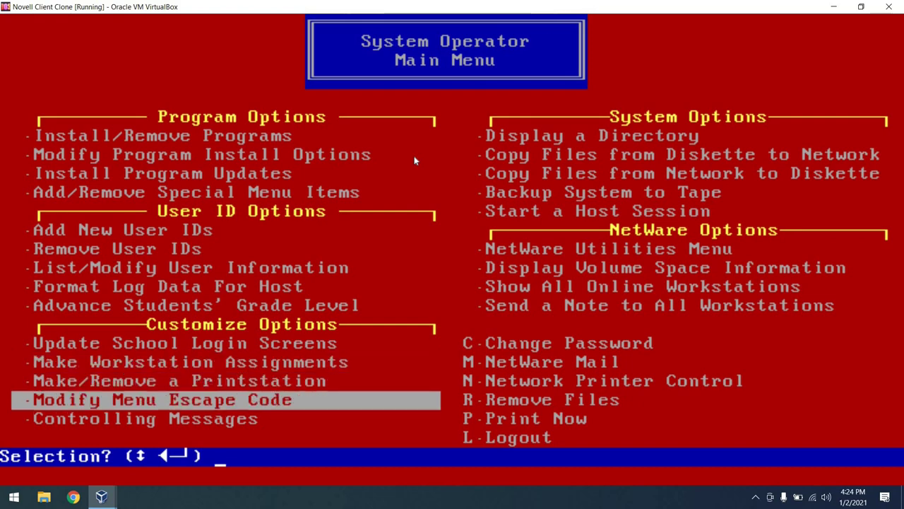
pyautogui.press('Return')
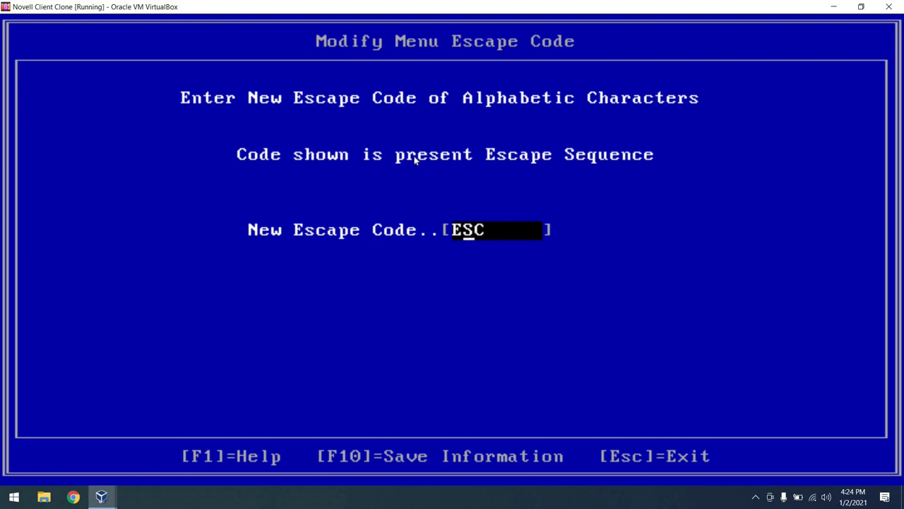
pyautogui.press('Right')
pyautogui.press('Right')
pyautogui.press('Escape')
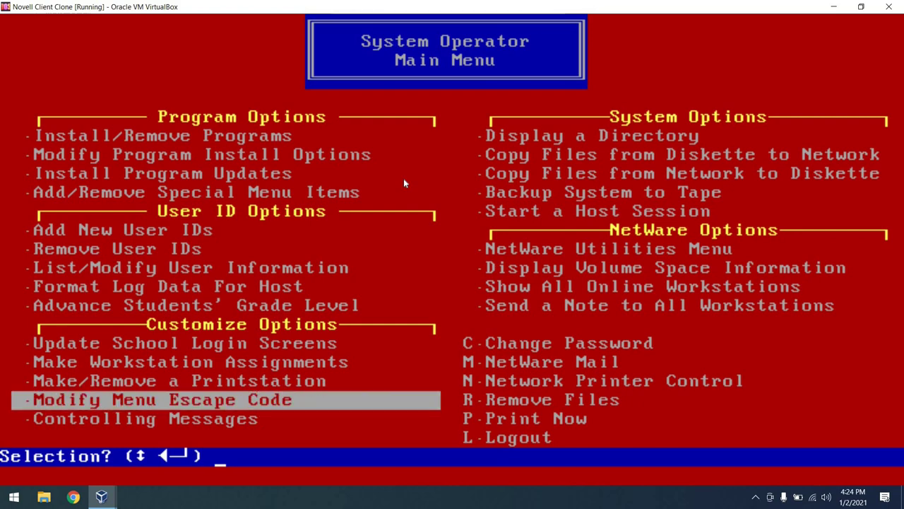
# Step: Escape from the System Operator menu to the DOS prompt, list the directory with dir, and return to the menu with g
pyautogui.press('Escape')
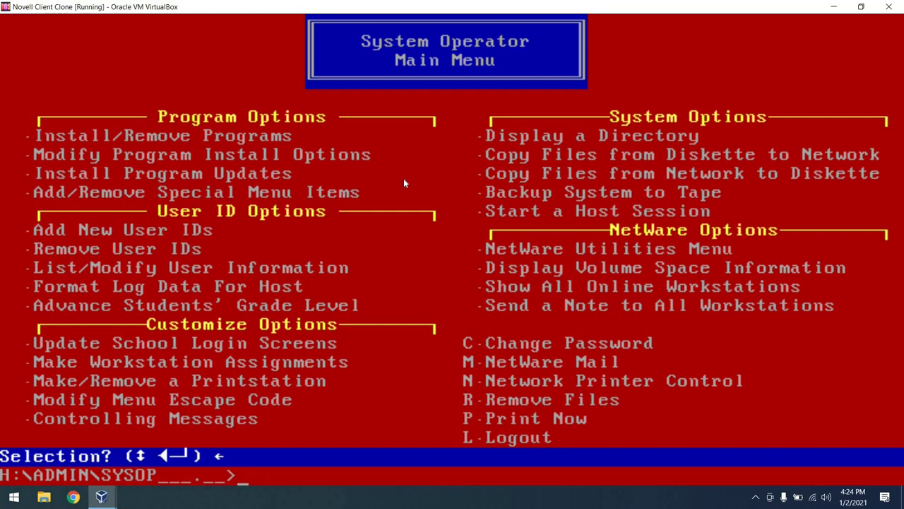
pyautogui.write('dir')
pyautogui.press('Return')
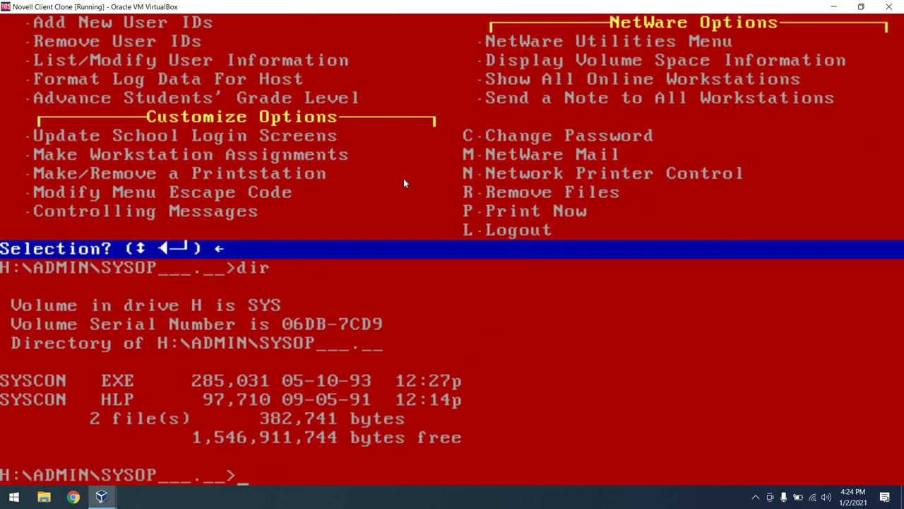
pyautogui.write('g')
pyautogui.press('Return')
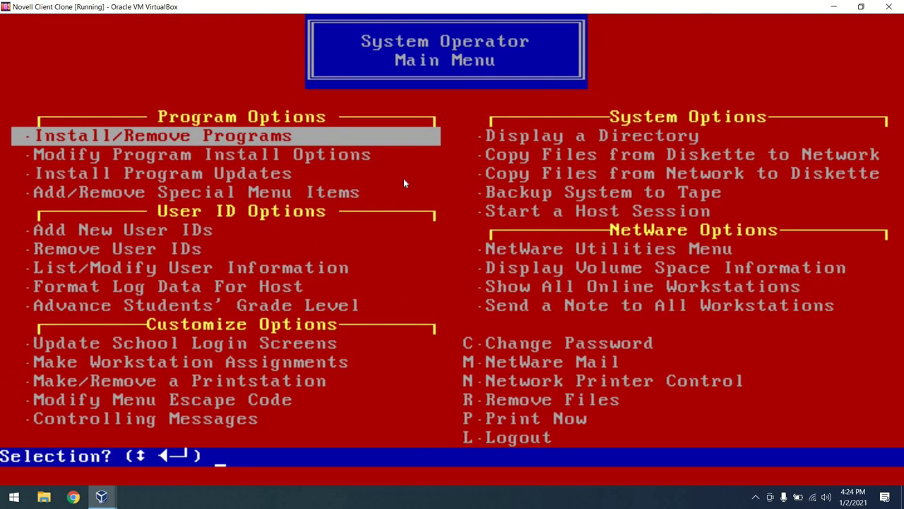
# Step: Examine the student message permission in the Controlling Messages Utility, leaving without saving changes
pyautogui.press('Down')
pyautogui.press('Down')
pyautogui.press('Down')
pyautogui.press('Down')
pyautogui.press('Down')
pyautogui.press('Down')
pyautogui.press('Down')
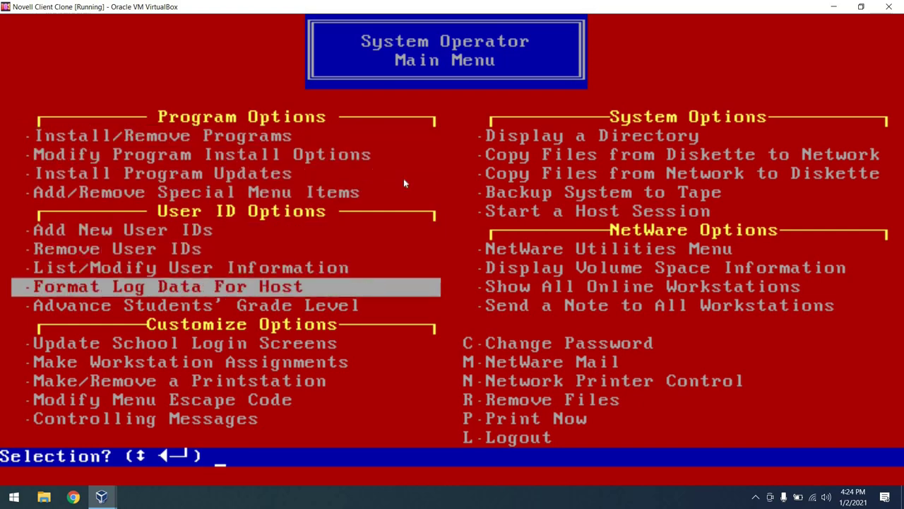
pyautogui.press('Down')
pyautogui.press('Down')
pyautogui.press('Down')
pyautogui.press('Down')
pyautogui.press('Down')
pyautogui.press('Down')
pyautogui.press('Return')
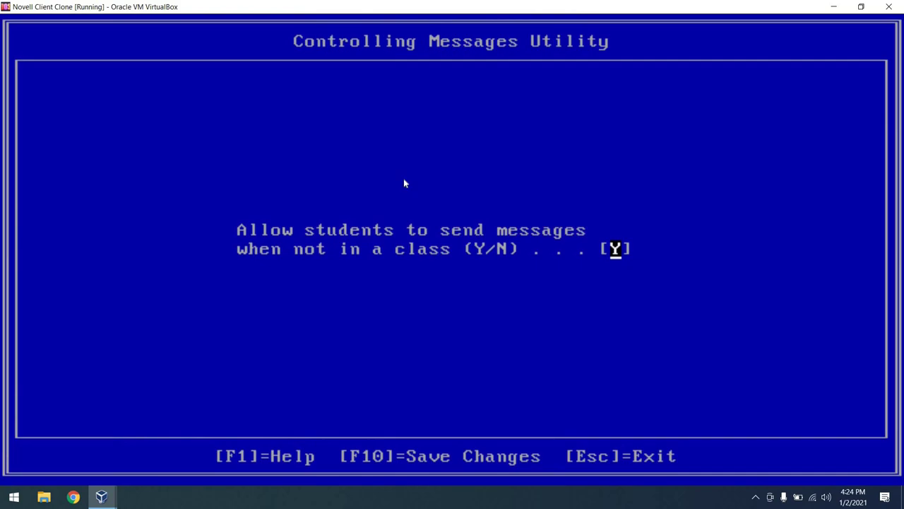
pyautogui.press('Escape')
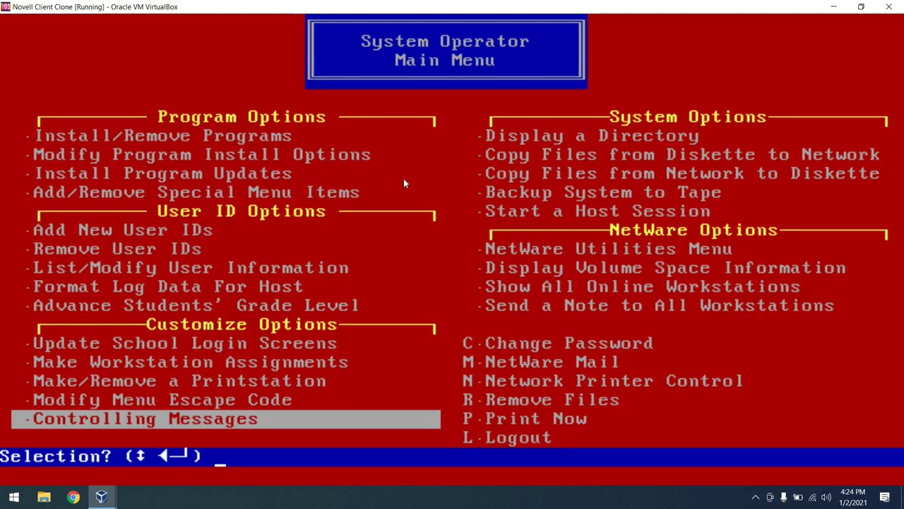
# Step: Display the directory of drive H: and return to the System Operator main menu
pyautogui.press('Down')
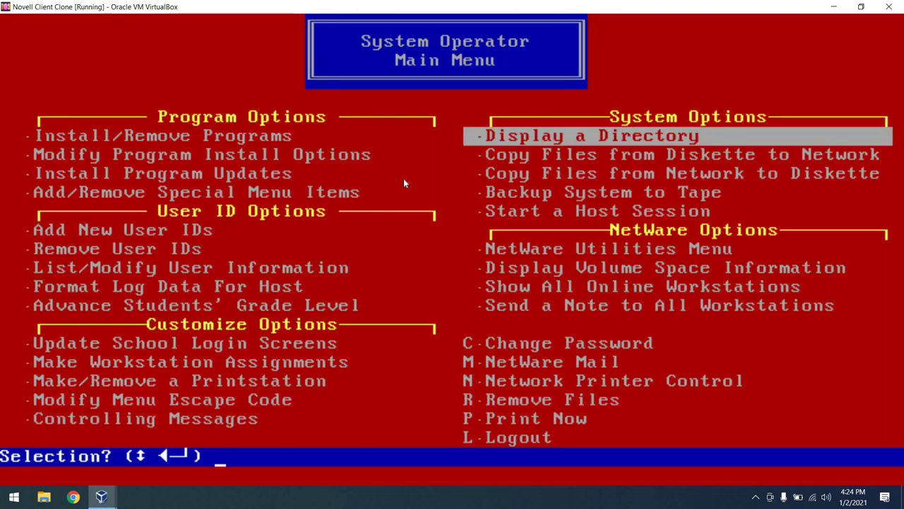
pyautogui.press('Return')
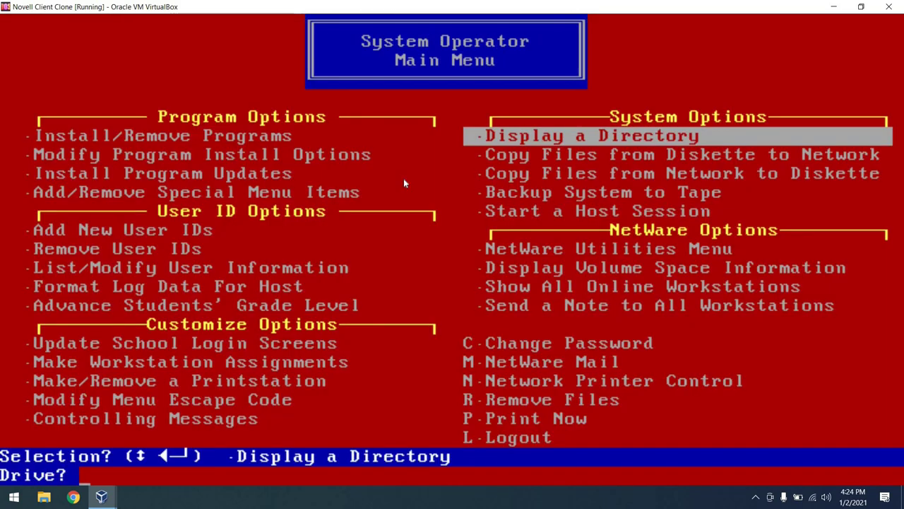
pyautogui.write('H:')
pyautogui.press('Return')
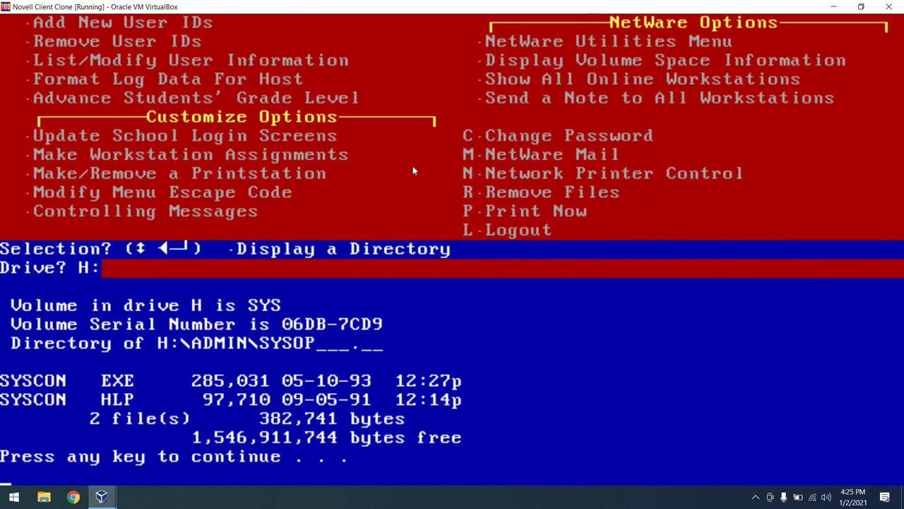
pyautogui.press('Return')
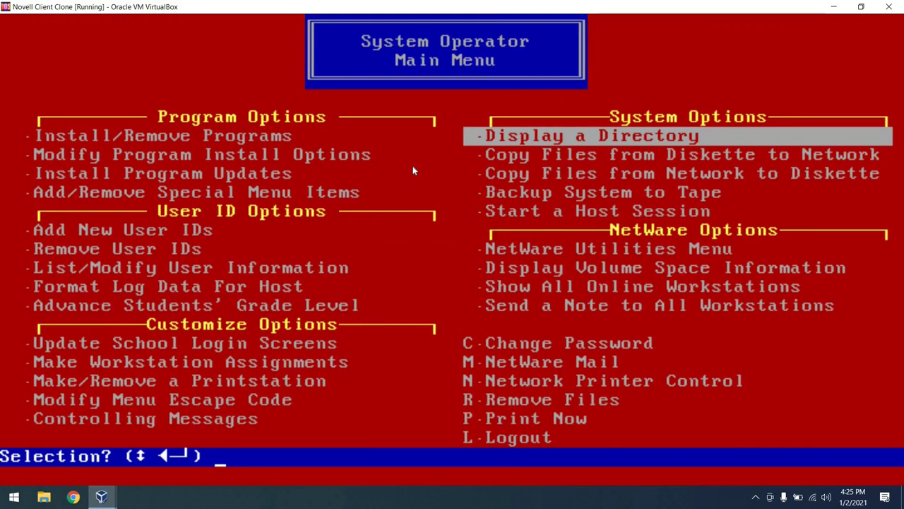
# Step: Open the NetWare Utilities Menu and dismiss the error report about the missing help file
pyautogui.press('Down')
pyautogui.press('Down')
pyautogui.press('Down')
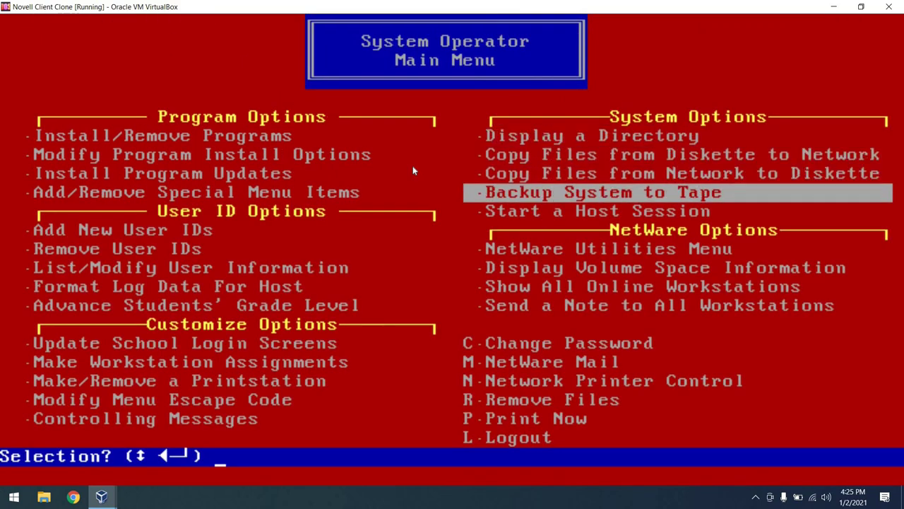
pyautogui.press('Down')
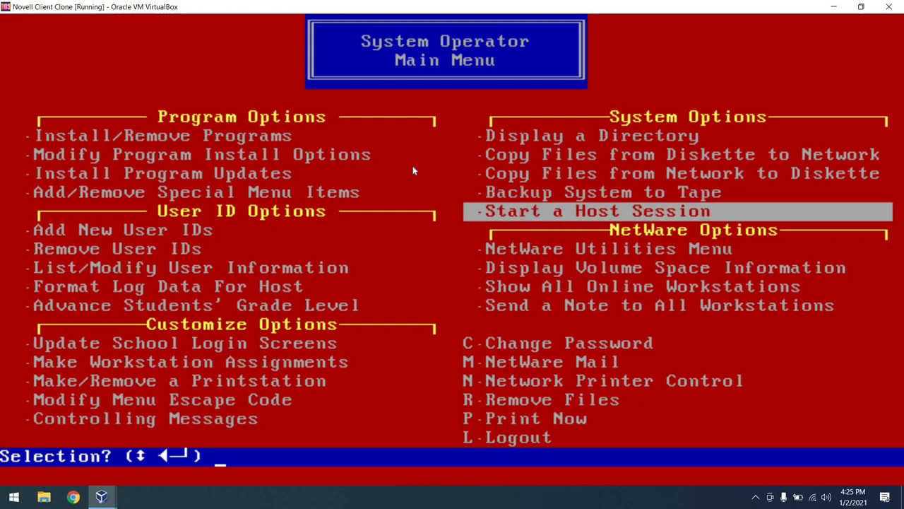
pyautogui.press('Down')
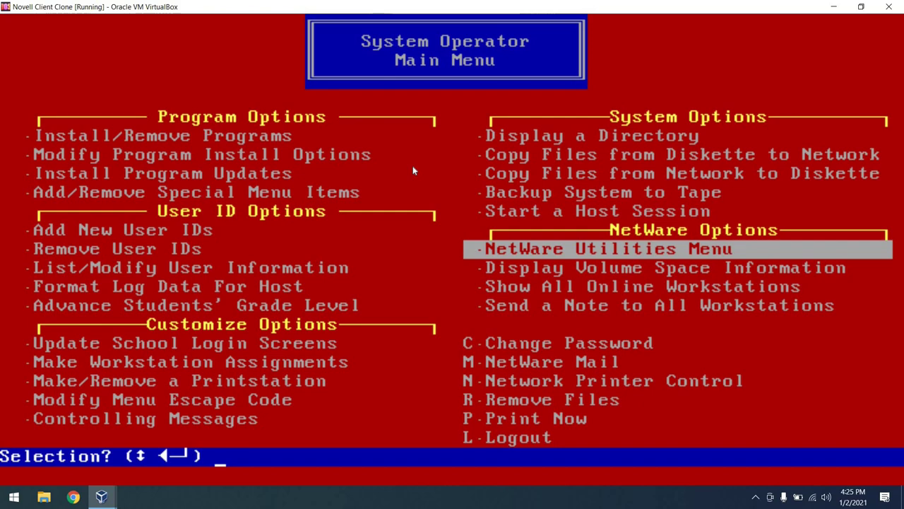
pyautogui.press('Return')
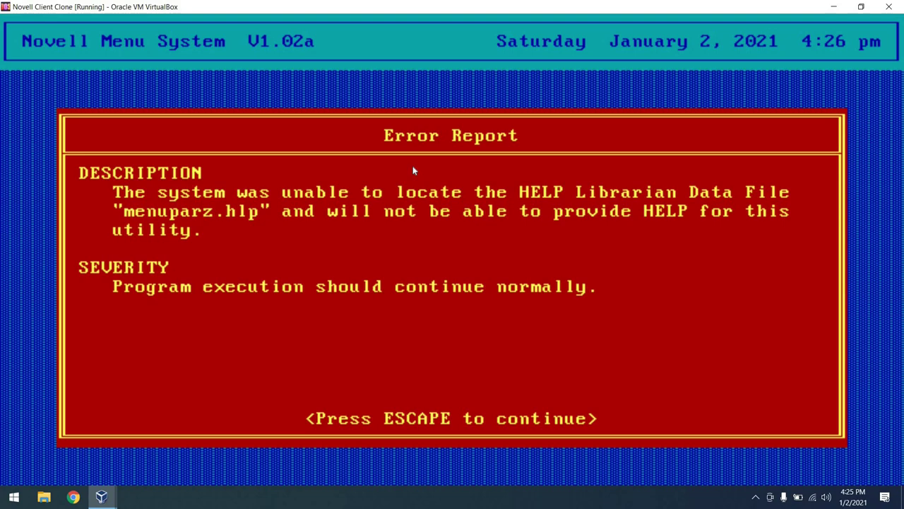
pyautogui.press('Escape')
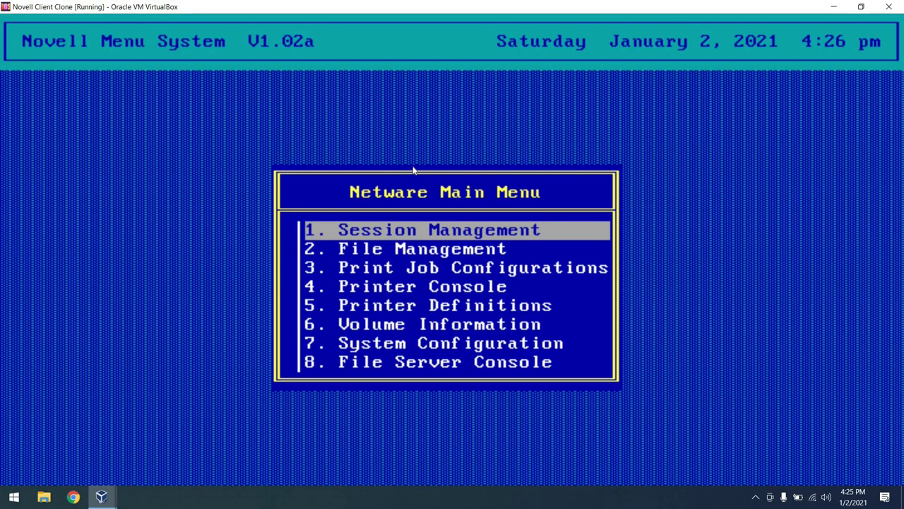
# Step: Open Session Management and list the users currently connected to the file server
pyautogui.press('Return')
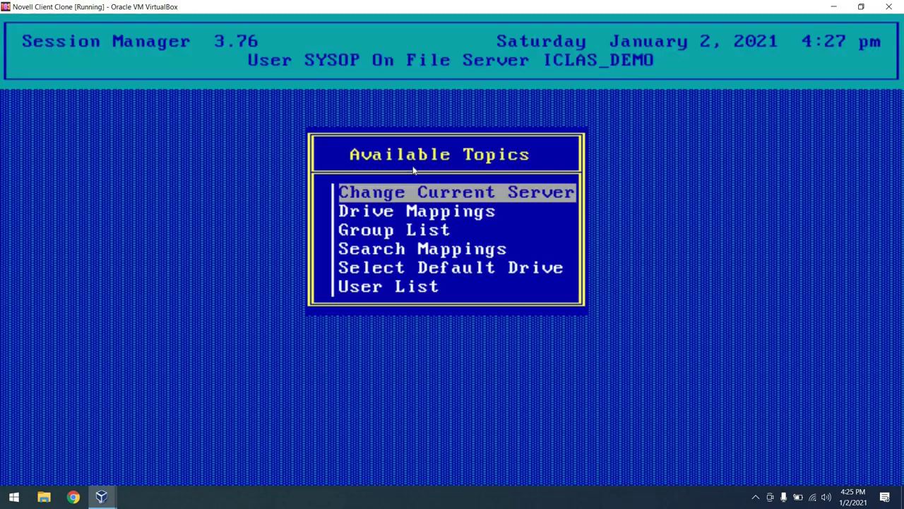
pyautogui.press('Down')
pyautogui.press('Down')
pyautogui.press('Down')
pyautogui.press('Down')
pyautogui.press('Down')
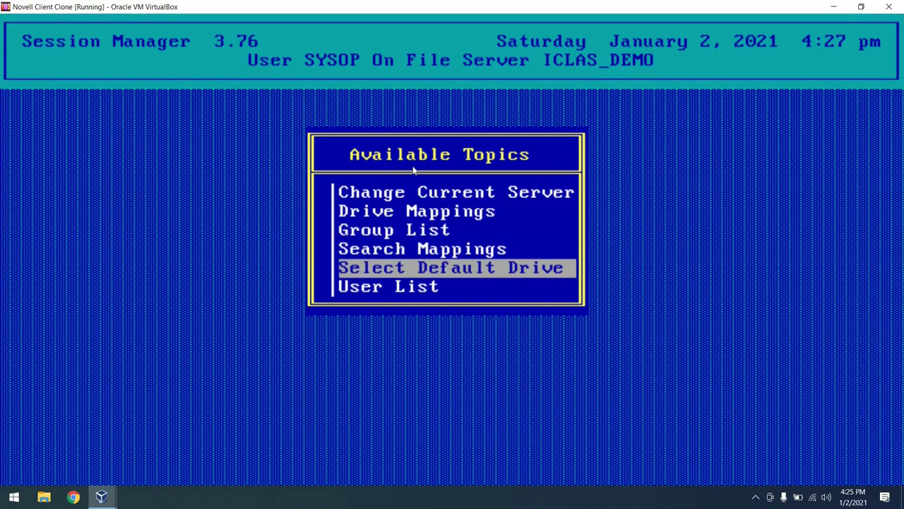
pyautogui.press('Return')
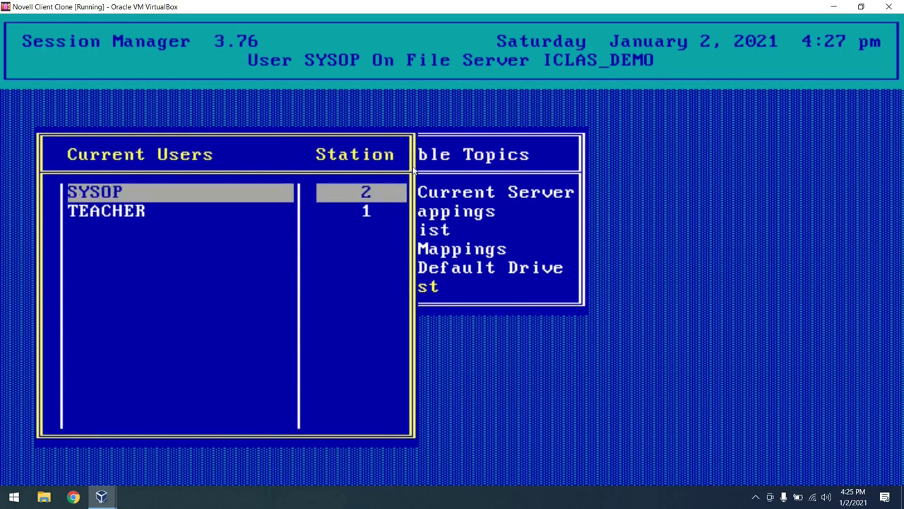
# Step: Display the user information for SYSOP, and exit Session Manager to the Netware Main Menu
pyautogui.press('Down')
pyautogui.press('Up')
pyautogui.press('Return')
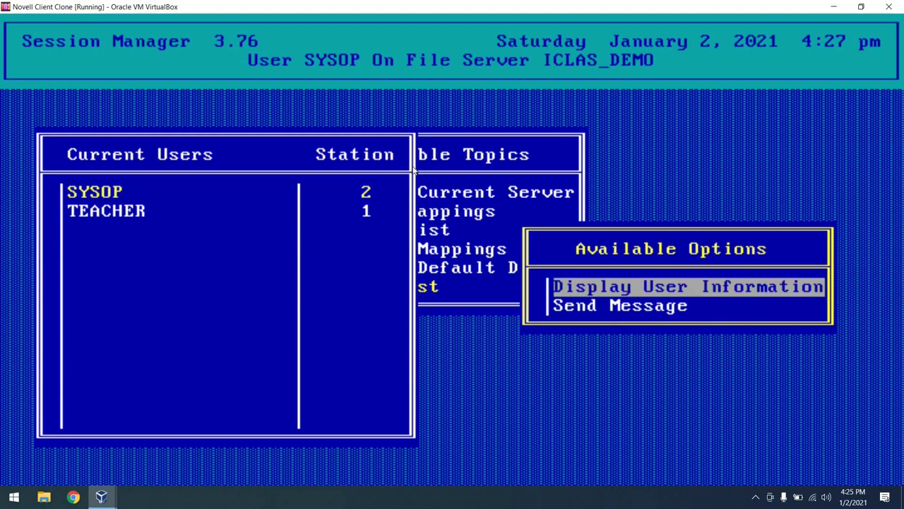
pyautogui.press('Down')
pyautogui.press('Up')
pyautogui.press('Return')
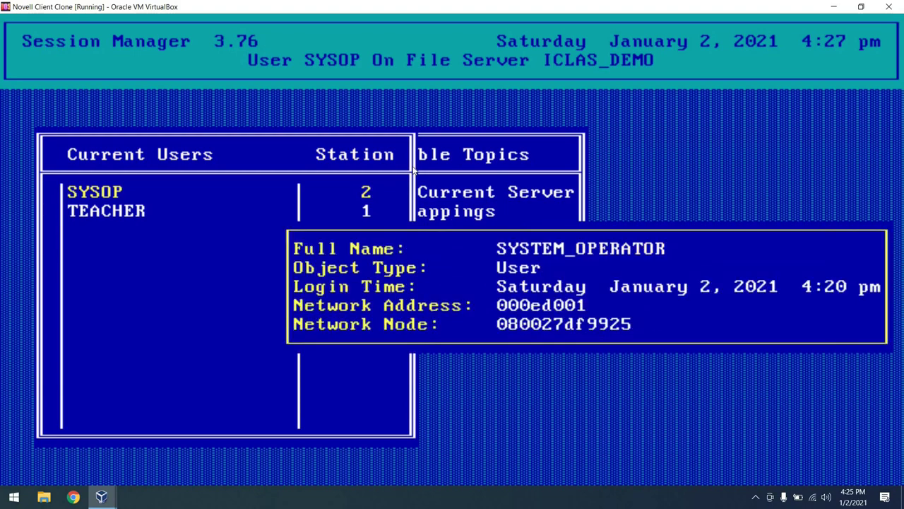
pyautogui.press('Escape')
pyautogui.press('Escape')
pyautogui.press('Escape')
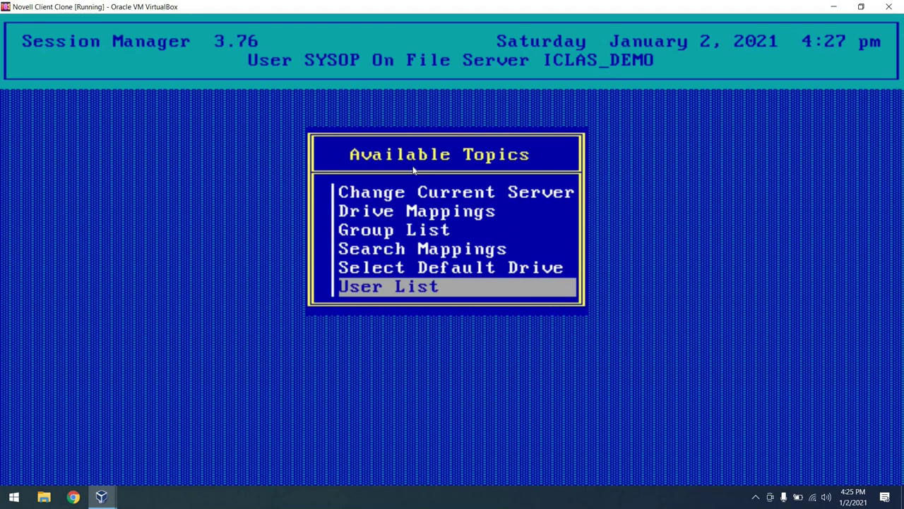
pyautogui.press('Escape')
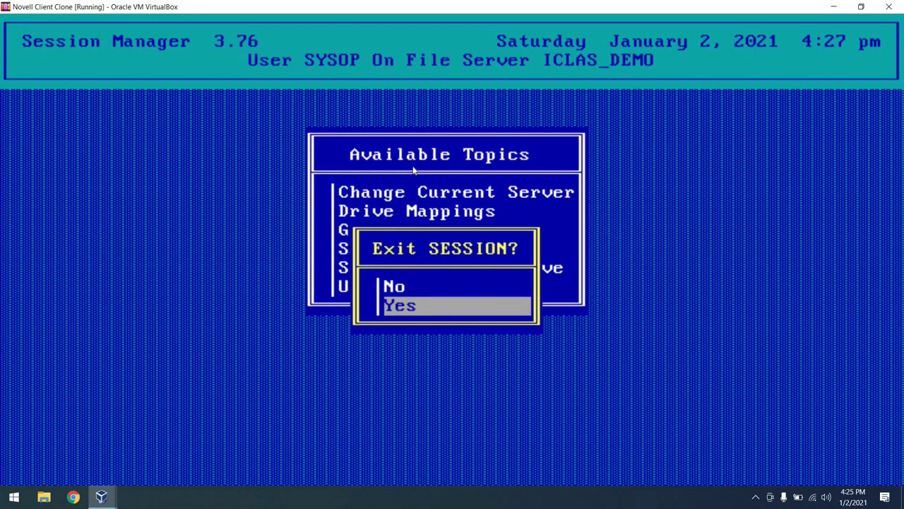
pyautogui.press('Return')
pyautogui.press('Escape')
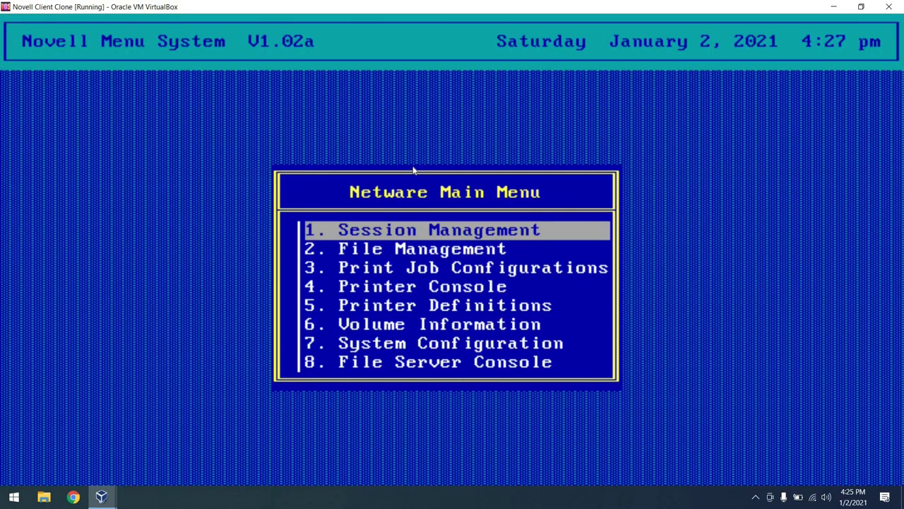
# Step: Start System Configuration from the Netware Main Menu
pyautogui.press('Down')
pyautogui.press('Down')
pyautogui.press('Down')
pyautogui.press('Down')
pyautogui.press('Down')
pyautogui.press('Up')
pyautogui.press('Up')
pyautogui.press('Up')
pyautogui.press('Up')
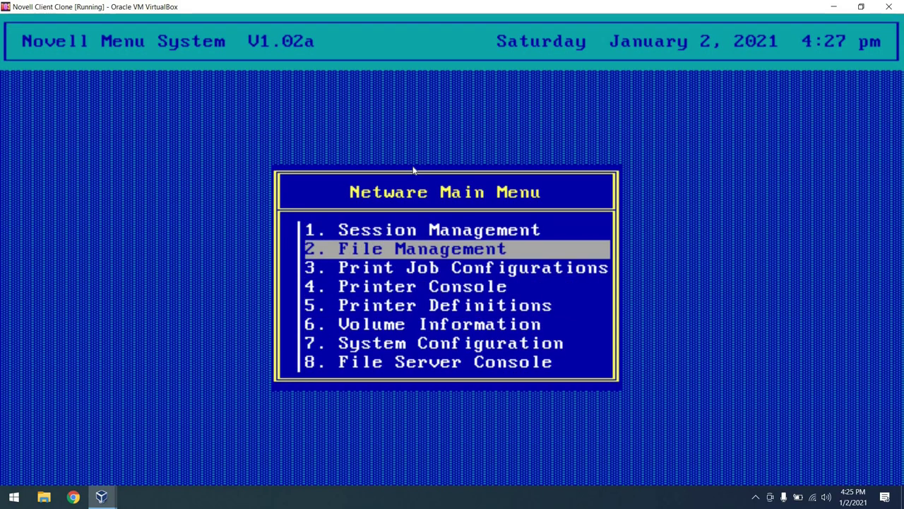
pyautogui.press('Down')
pyautogui.press('Down')
pyautogui.press('Down')
pyautogui.press('Down')
pyautogui.press('Down')
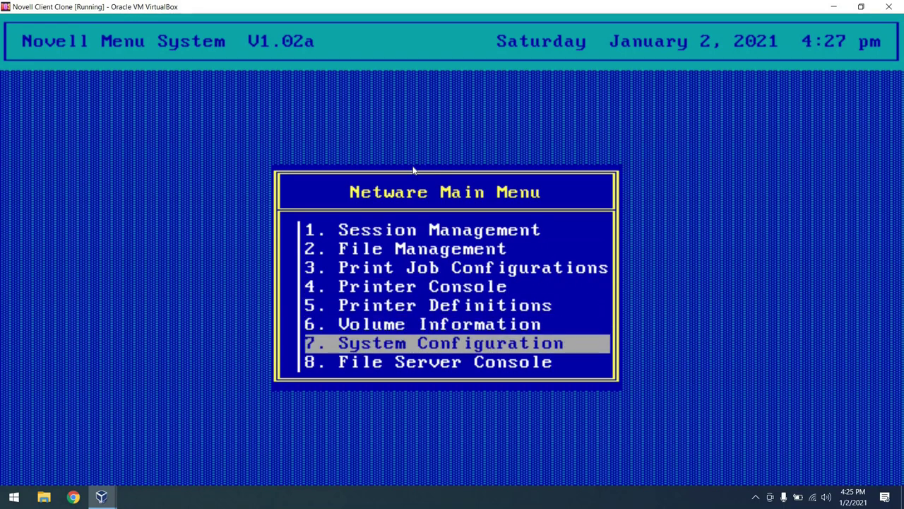
pyautogui.press('Return')
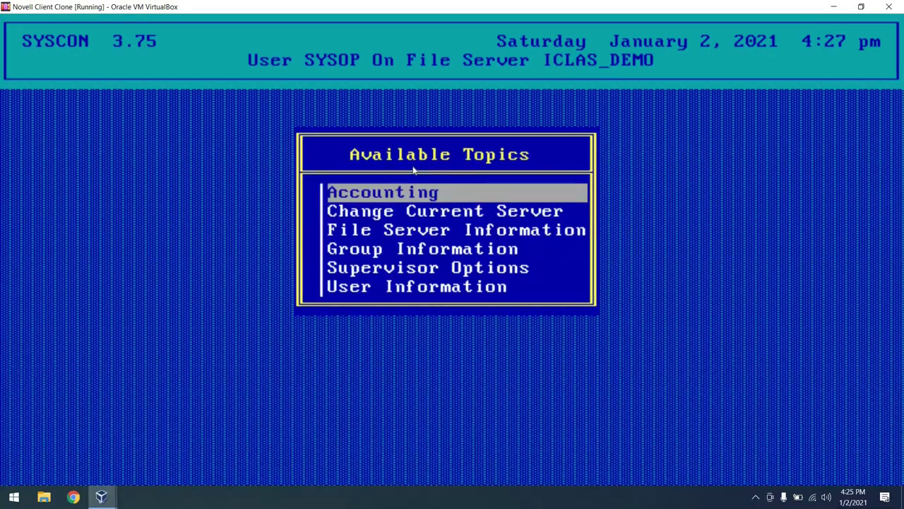
# Step: Examine the Default Account Balance/Restrictions form under Supervisor Options, leaving its values as they are
pyautogui.press('Down')
pyautogui.press('Down')
pyautogui.press('Down')
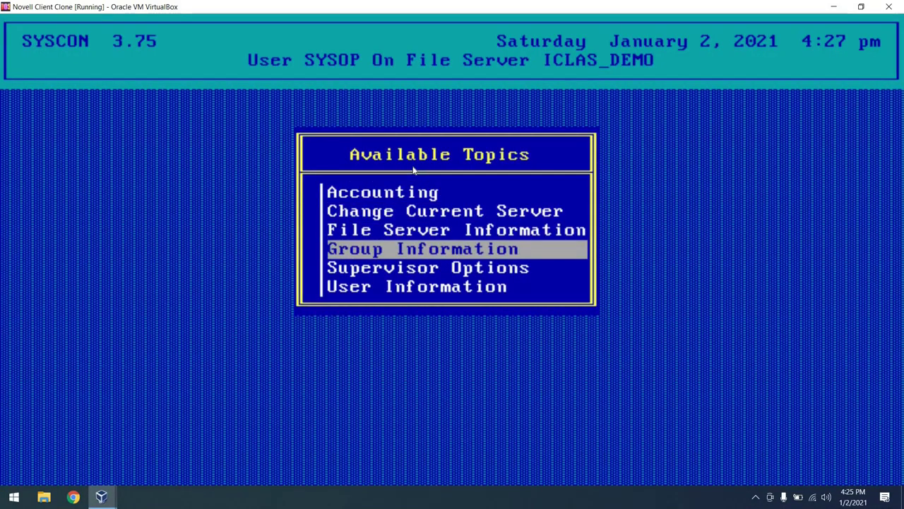
pyautogui.press('Down')
pyautogui.press('Return')
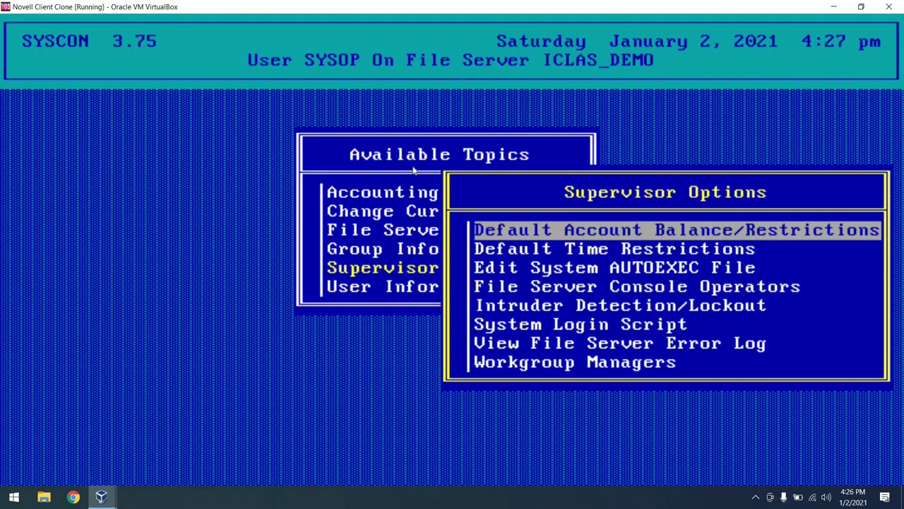
pyautogui.press('Return')
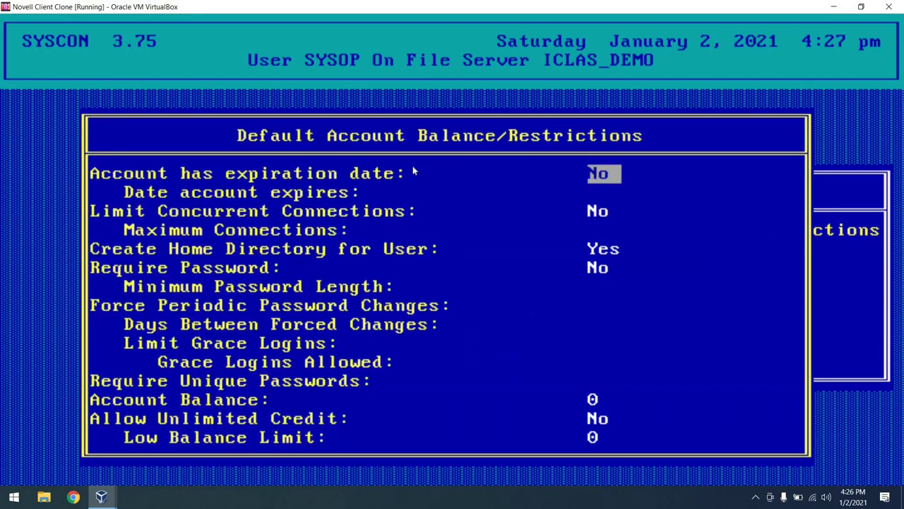
pyautogui.press('Down')
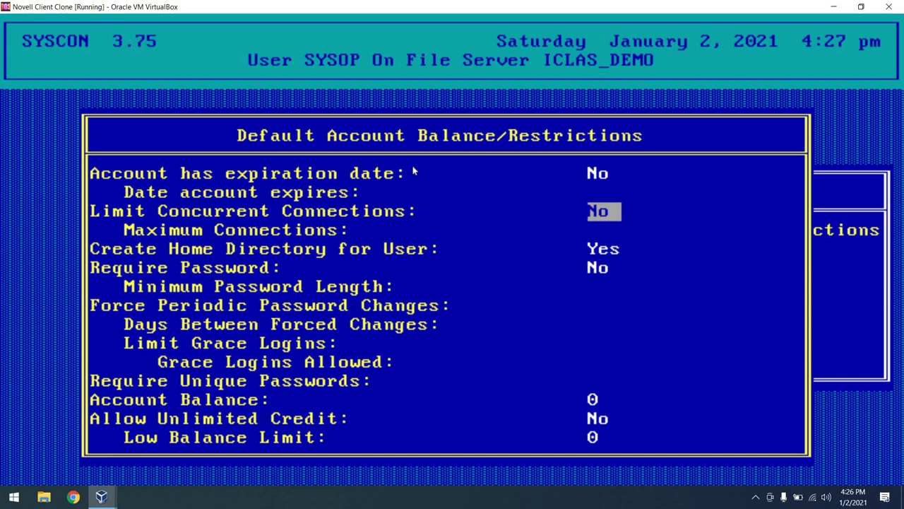
pyautogui.press('Down')
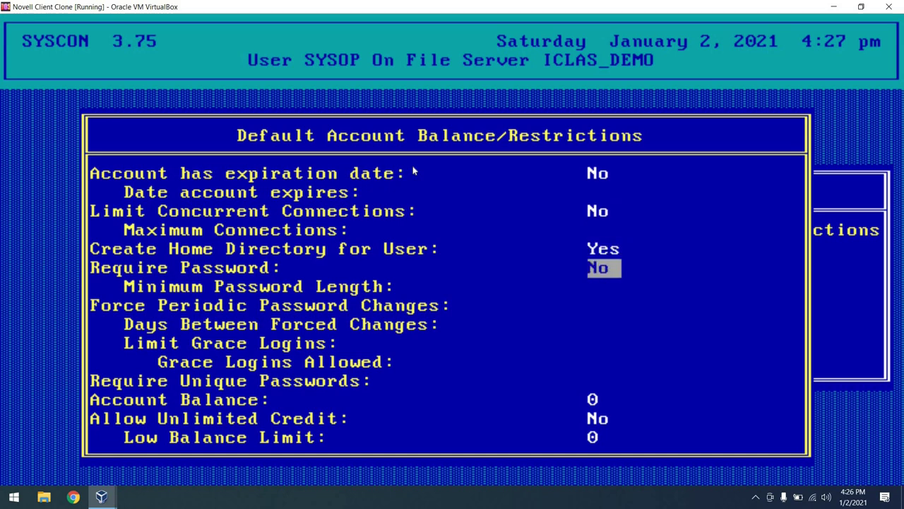
pyautogui.press('Down')
pyautogui.press('Down')
pyautogui.press('Up')
pyautogui.press('Up')
pyautogui.press('Up')
pyautogui.press('Up')
pyautogui.press('Up')
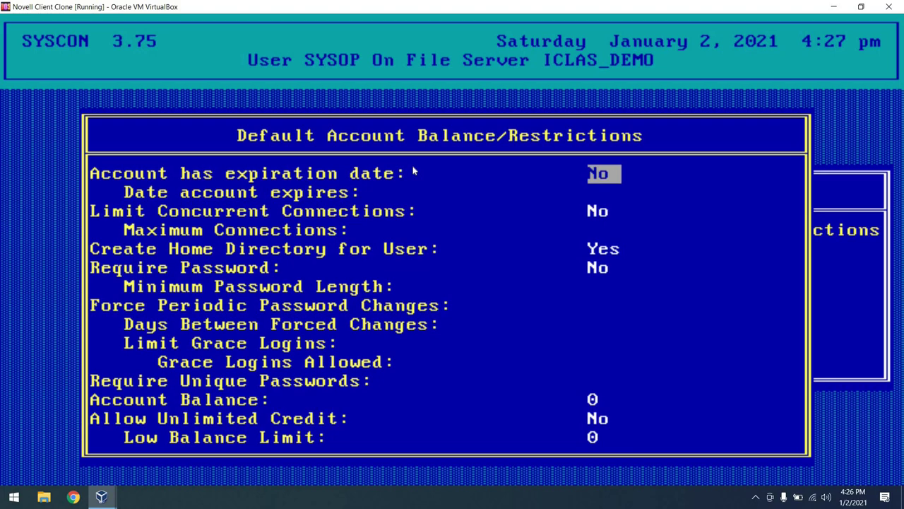
pyautogui.press('Escape')
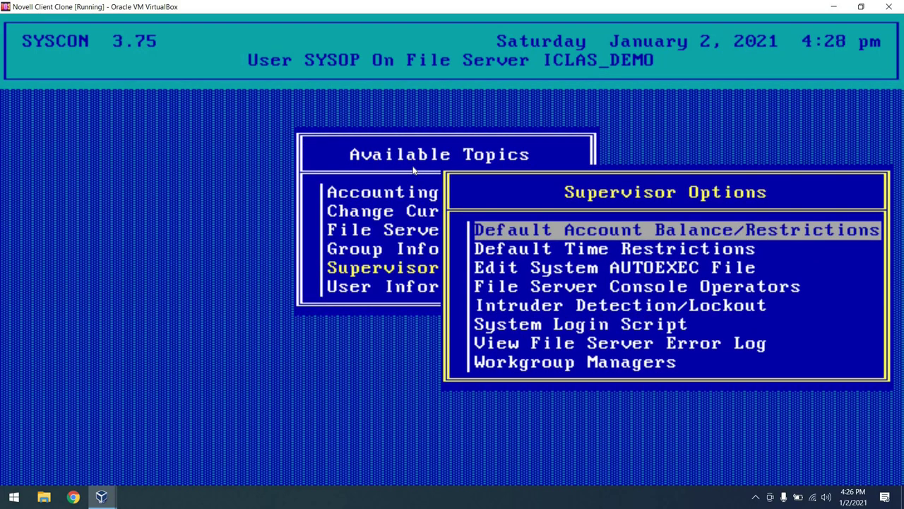
# Step: Leave Supervisor Options and open the User Information options for the ADMIN user
pyautogui.press('Escape')
pyautogui.press('Down')
pyautogui.press('Return')
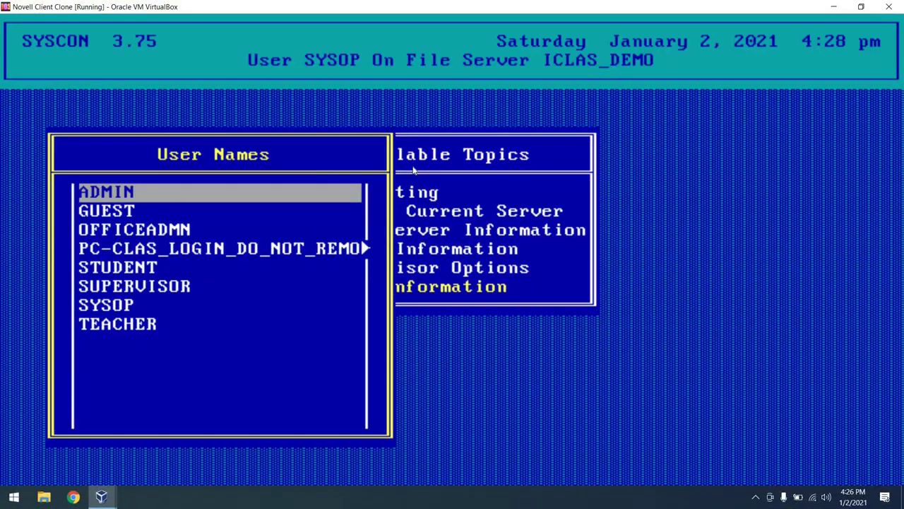
pyautogui.press('Down')
pyautogui.press('Up')
pyautogui.press('Return')
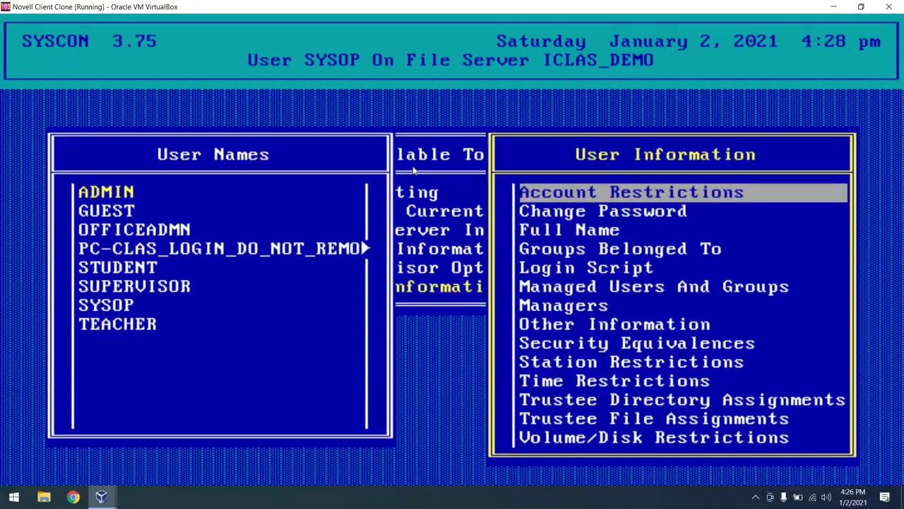
# Step: Look through the ADMIN user's information options and open the user's Volume/Disk Restrictions form
pyautogui.press('Down')
pyautogui.press('Down')
pyautogui.press('Down')
pyautogui.press('Down')
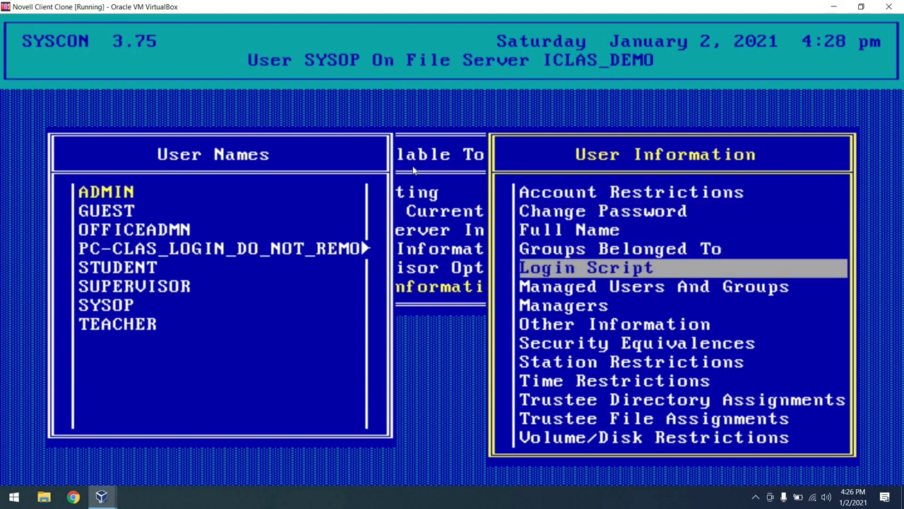
pyautogui.press('Down')
pyautogui.press('Down')
pyautogui.press('Down')
pyautogui.press('Down')
pyautogui.press('Down')
pyautogui.press('Down')
pyautogui.press('Down')
pyautogui.press('Down')
pyautogui.press('Down')
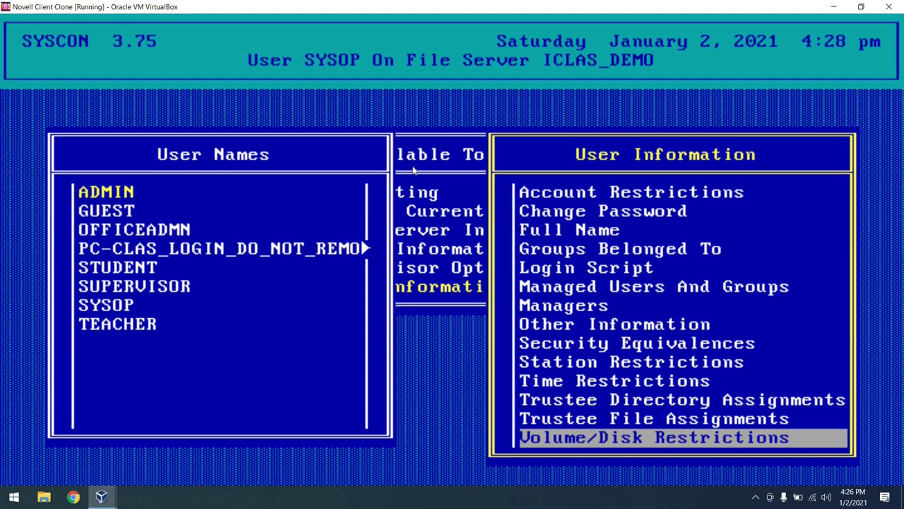
pyautogui.press('Return')
pyautogui.press('Return')
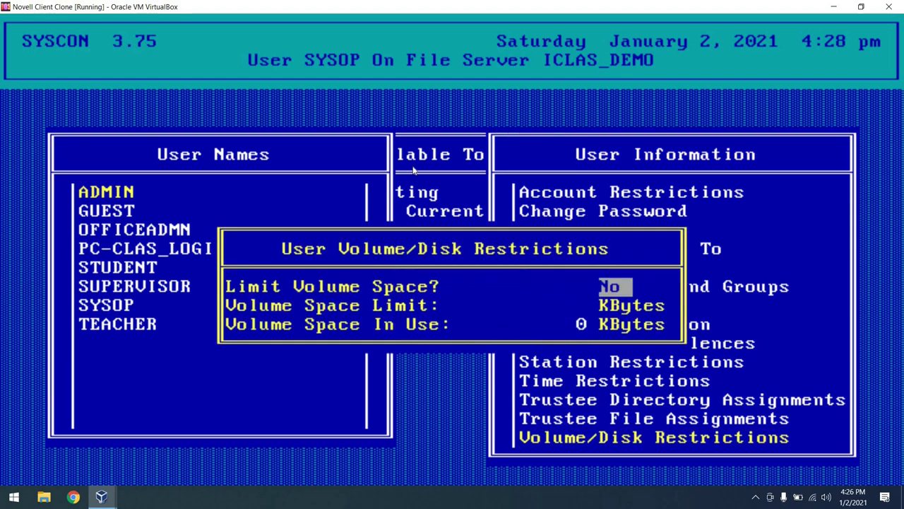
# Step: Close the user's Volume/Disk Restrictions form and exit System Configuration and the NetWare menu to the System Operator Main Menu
pyautogui.press('Escape')
pyautogui.press('Escape')
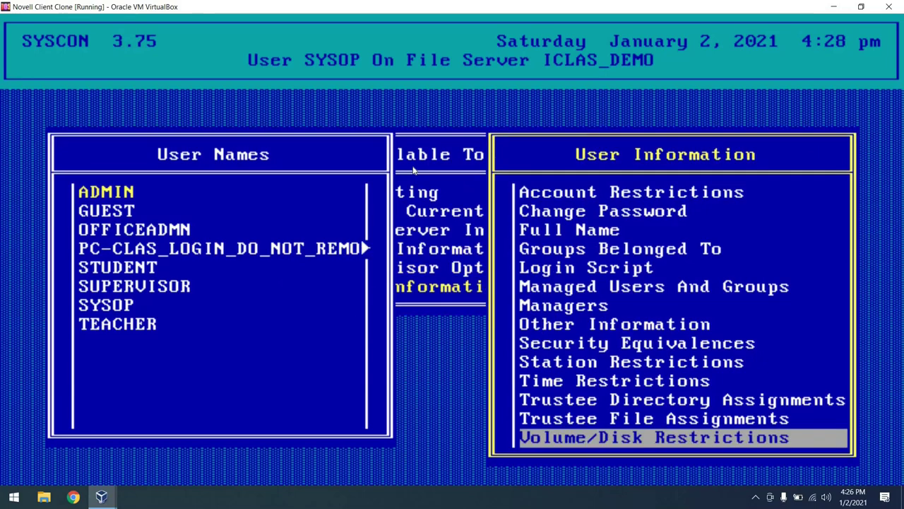
pyautogui.press('Escape')
pyautogui.press('Escape')
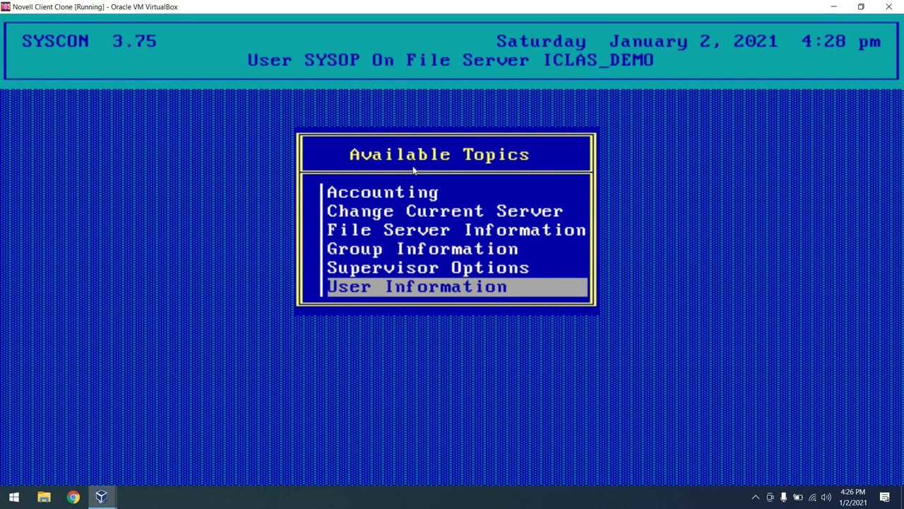
pyautogui.press('Up')
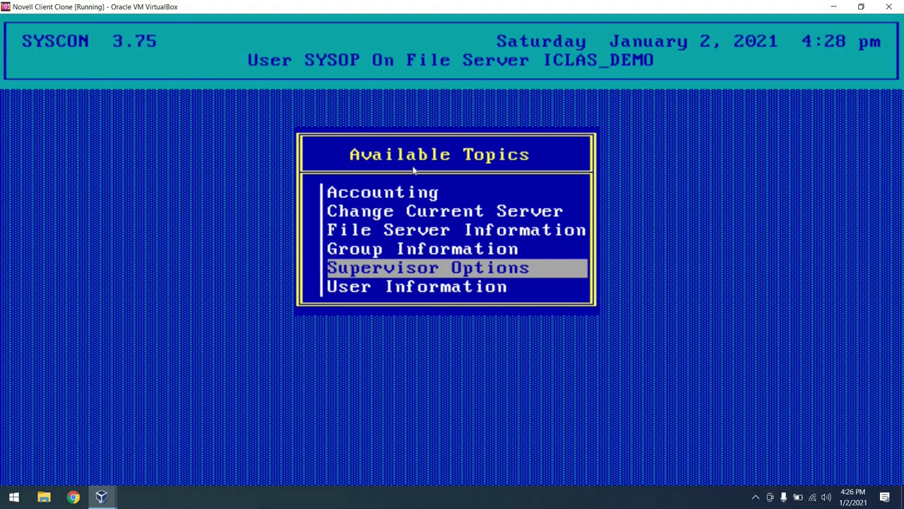
pyautogui.press('Escape')
pyautogui.press('Return')
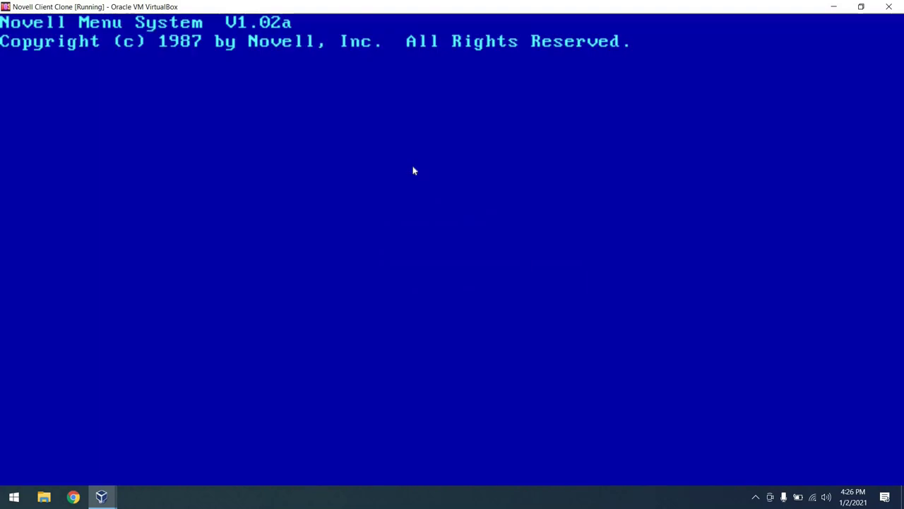
# Step: Show all online workstations, and continue from the System Operator Main Menu to the IBM Classroom LAN Administration System title screen
pyautogui.press('Down')
pyautogui.press('Down')
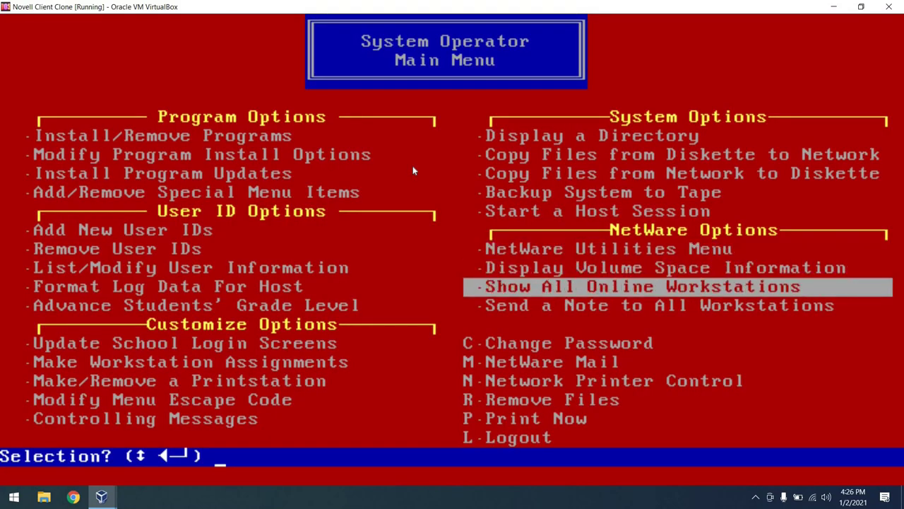
pyautogui.press('Return')
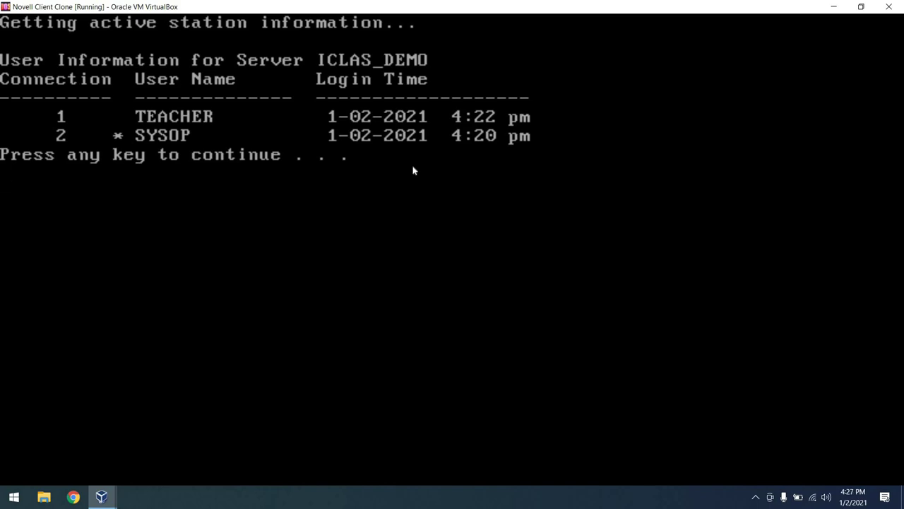
pyautogui.press('Return')
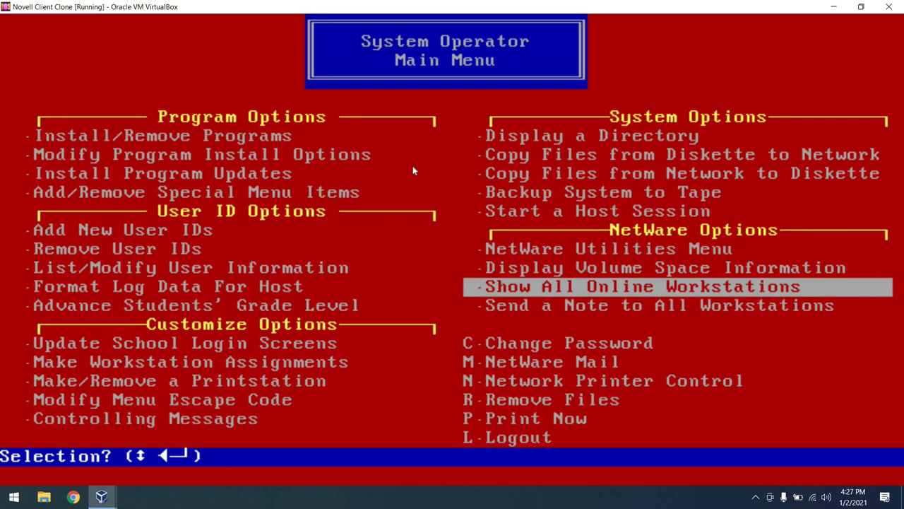
pyautogui.press('Return')
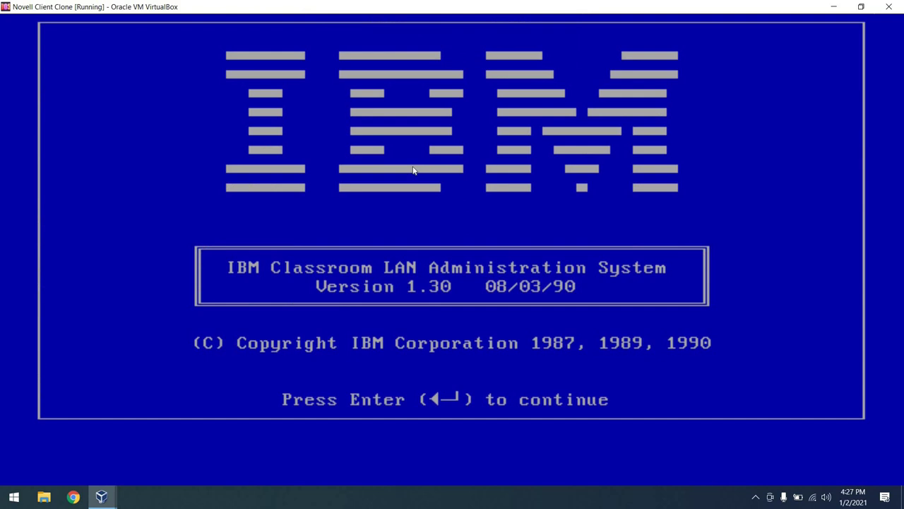